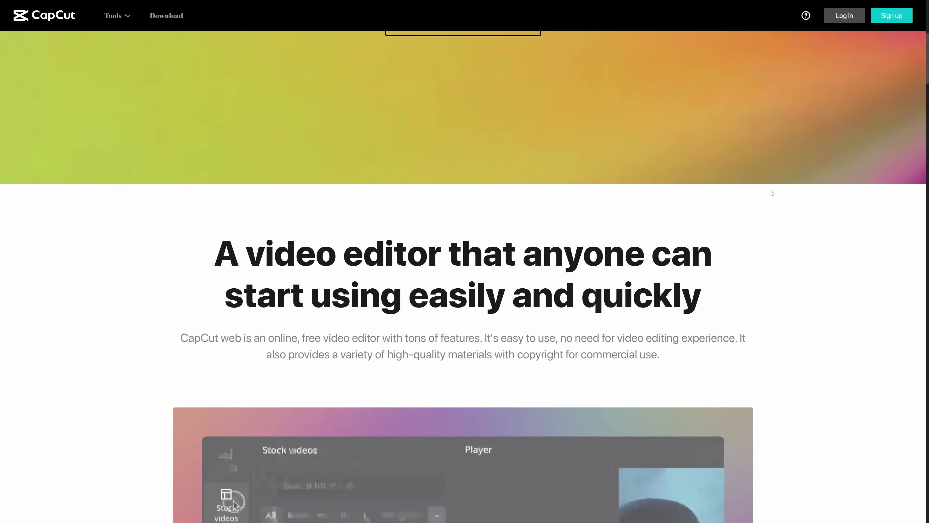
pyautogui.scroll(-6, 772, 193)
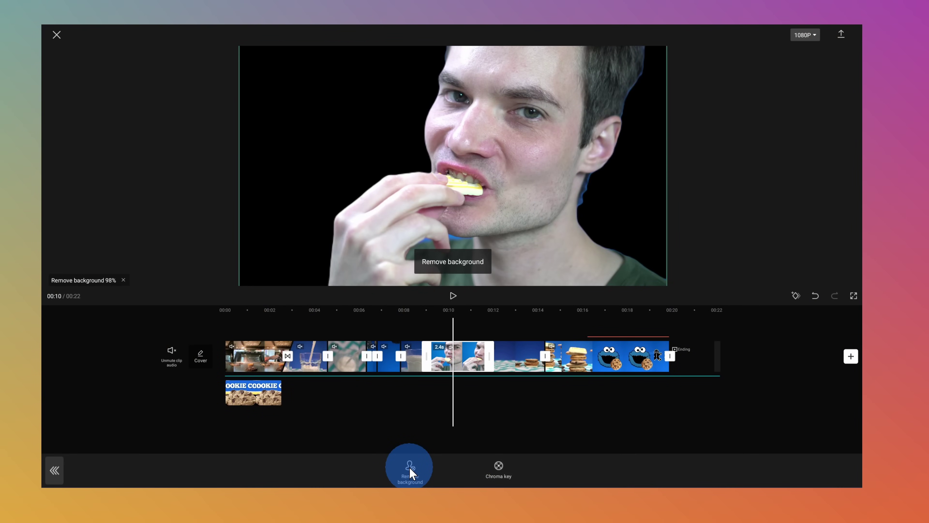
pyautogui.click(80, 97)
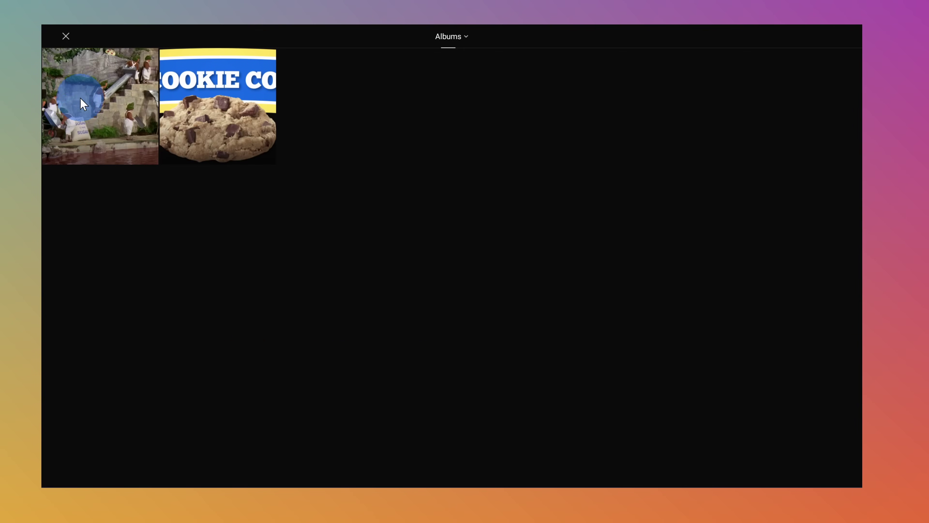
pyautogui.click(109, 68)
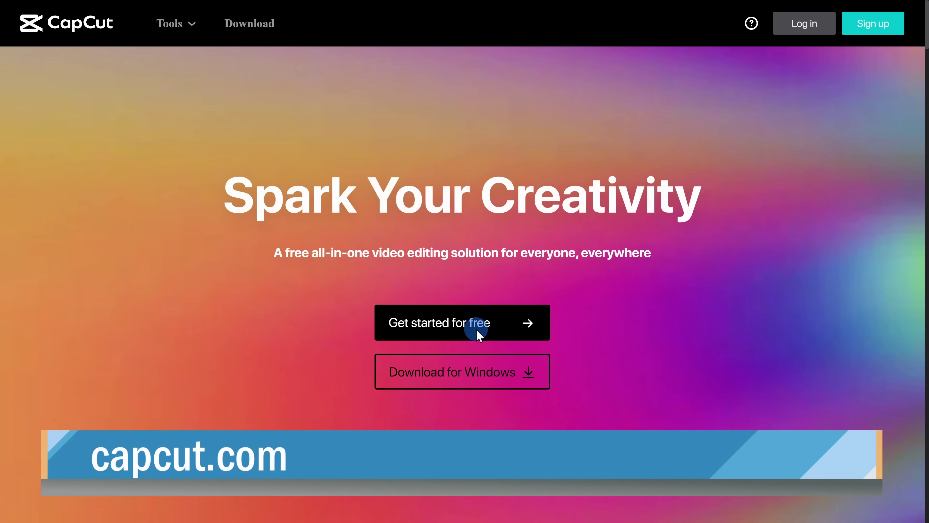
# - Open the free online editor from capcut.com and look over the site's option for the Windows version
pyautogui.click(477, 330)
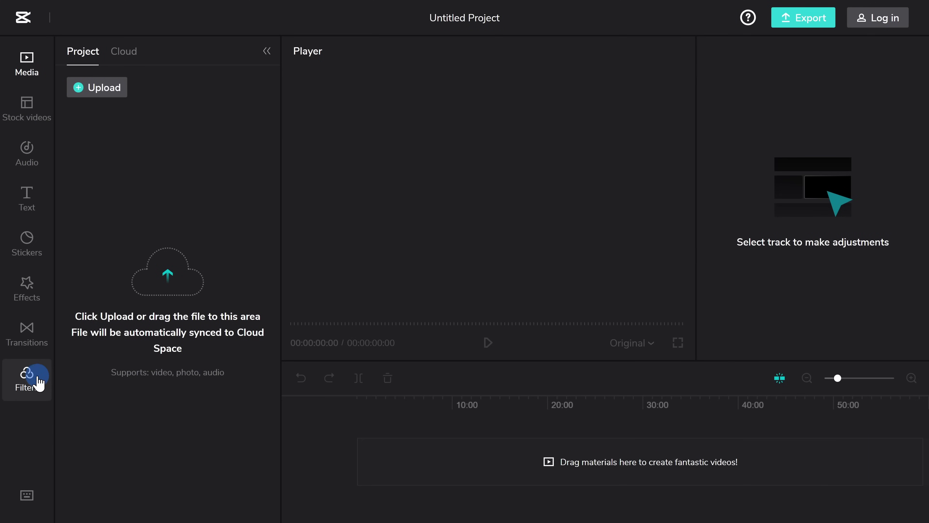
pyautogui.click(21, 78)
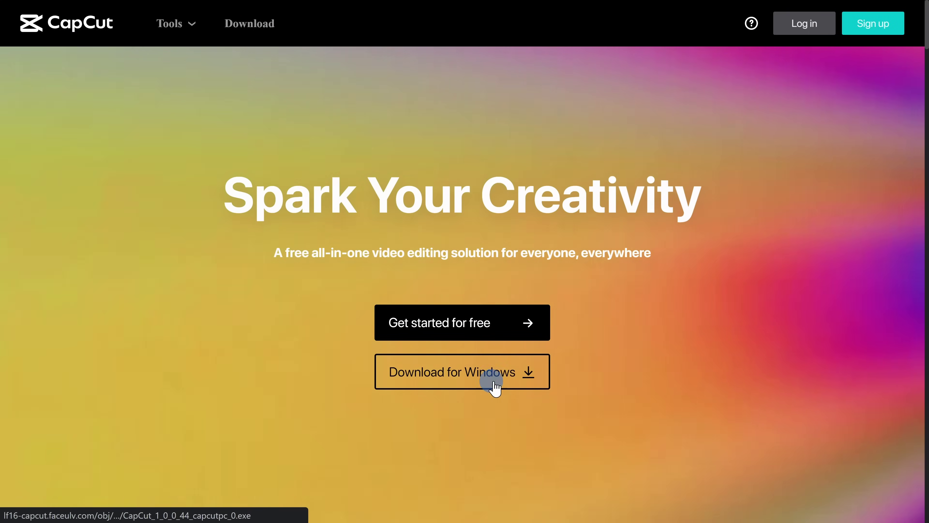
pyautogui.scroll(-2, 439, 378)
pyautogui.scroll(-2, 462, 370)
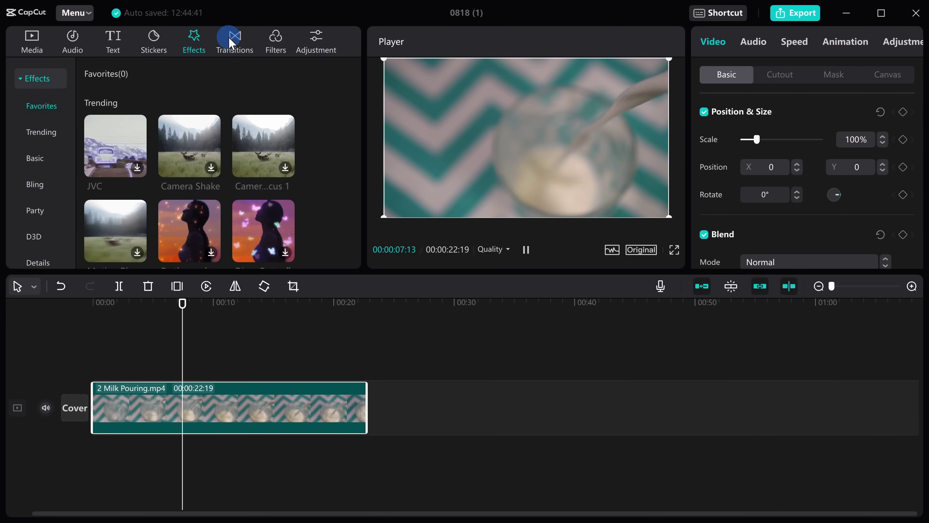
# - In the CapCut desktop editor, look through the transitions, filters and adjustment libraries and the clip's cutout, audio, speed and animation settings
pyautogui.click(235, 42)
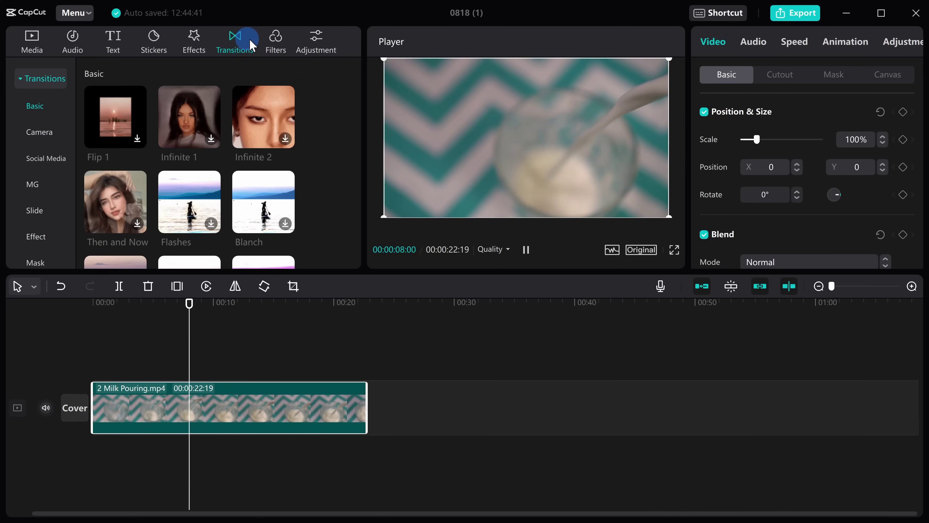
pyautogui.click(281, 44)
pyautogui.scroll(-15, 222, 174)
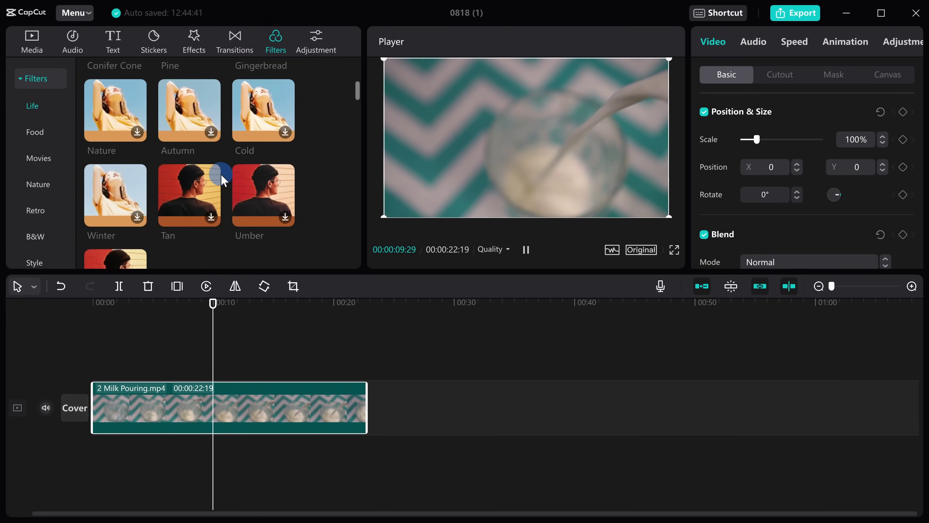
pyautogui.click(313, 42)
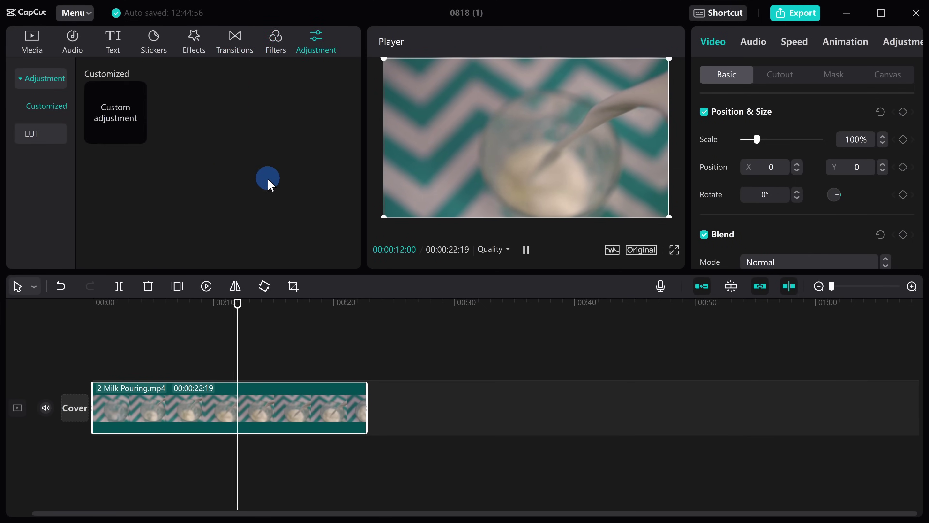
pyautogui.click(769, 78)
pyautogui.click(752, 39)
pyautogui.click(804, 40)
pyautogui.click(832, 41)
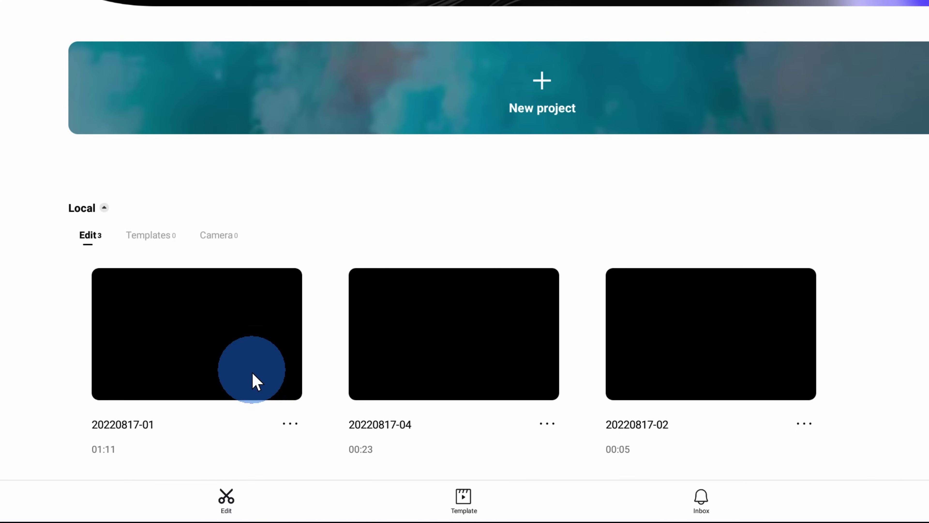
pyautogui.click(289, 423)
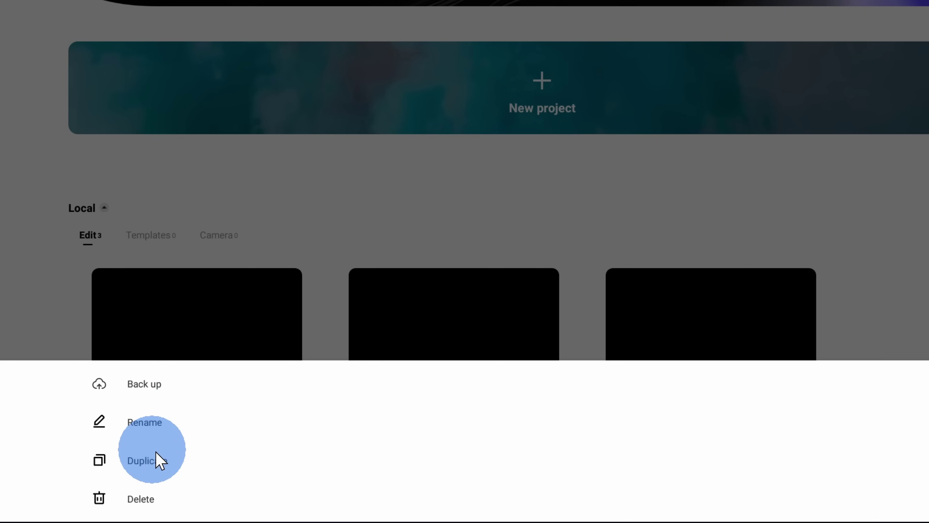
pyautogui.click(60, 281)
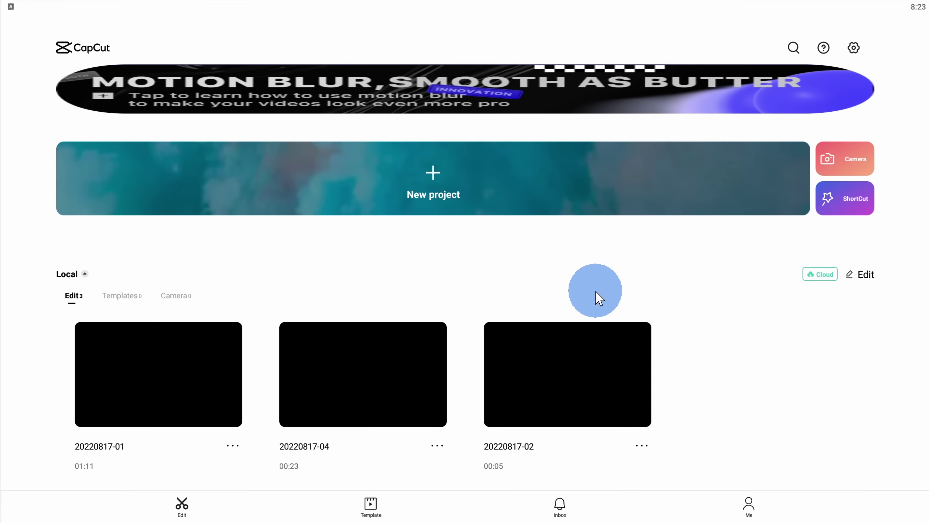
# - Create a new project from six videos in order: oven, 22-second milk pour, 20-second glass pour, falling cookie, full milk glass, man eating cookie
pyautogui.click(454, 175)
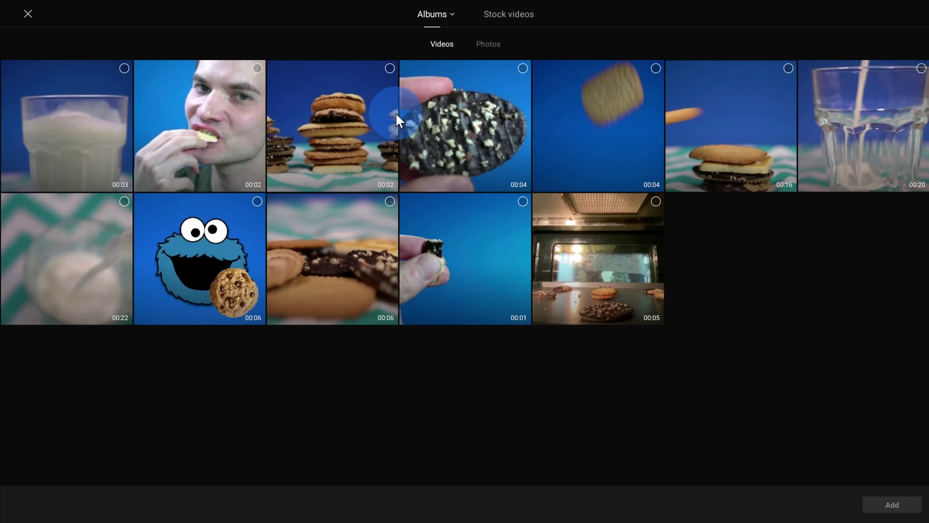
pyautogui.click(488, 46)
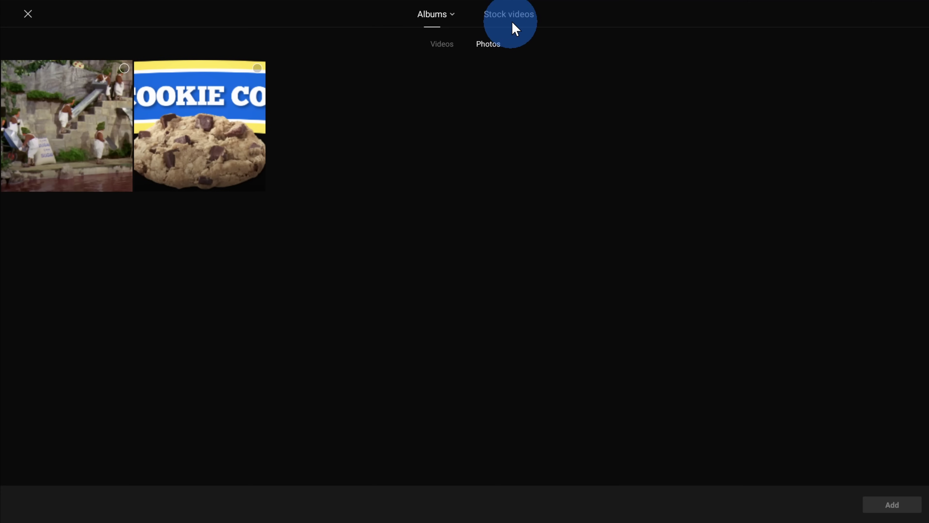
pyautogui.click(440, 50)
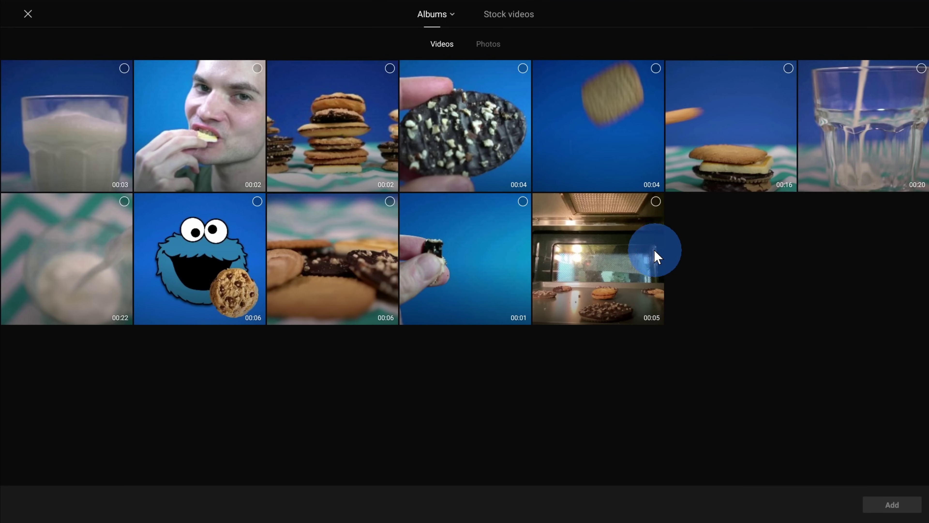
pyautogui.click(656, 200)
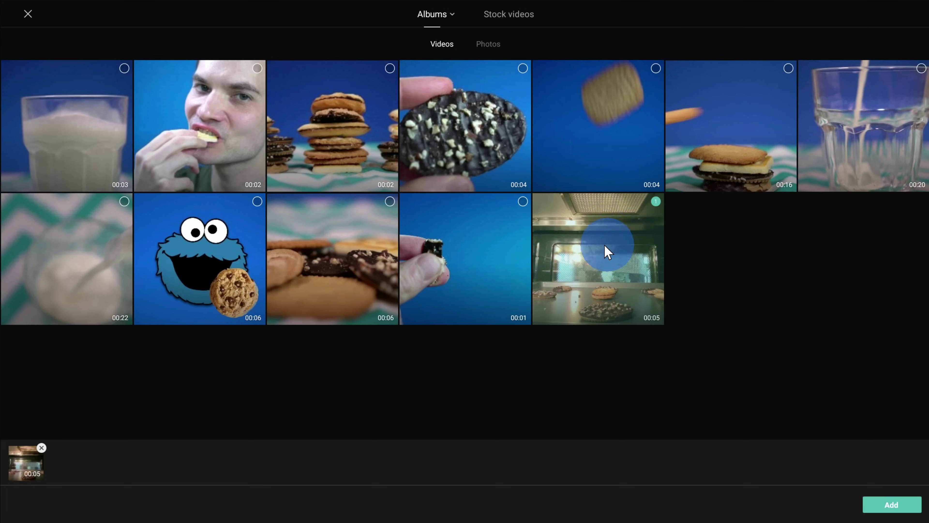
pyautogui.click(125, 202)
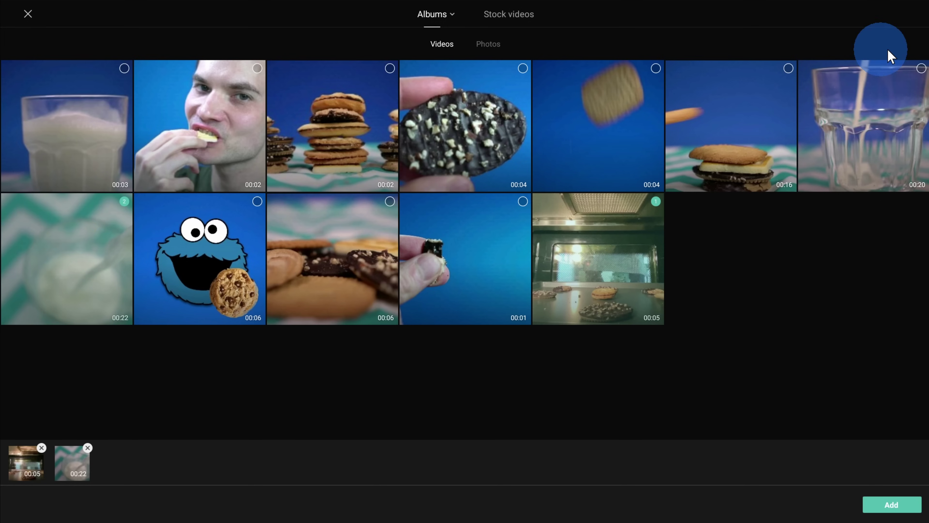
pyautogui.click(920, 68)
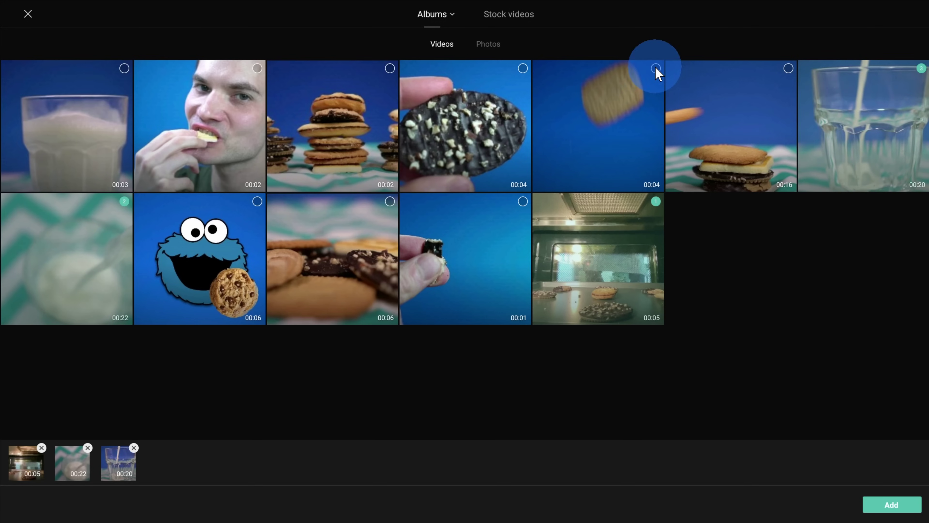
pyautogui.click(656, 68)
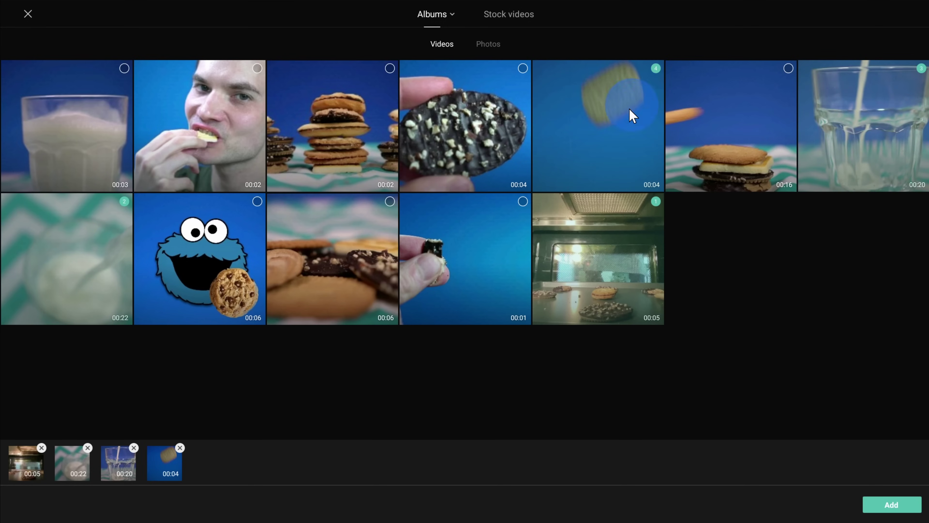
pyautogui.click(125, 69)
pyautogui.click(257, 69)
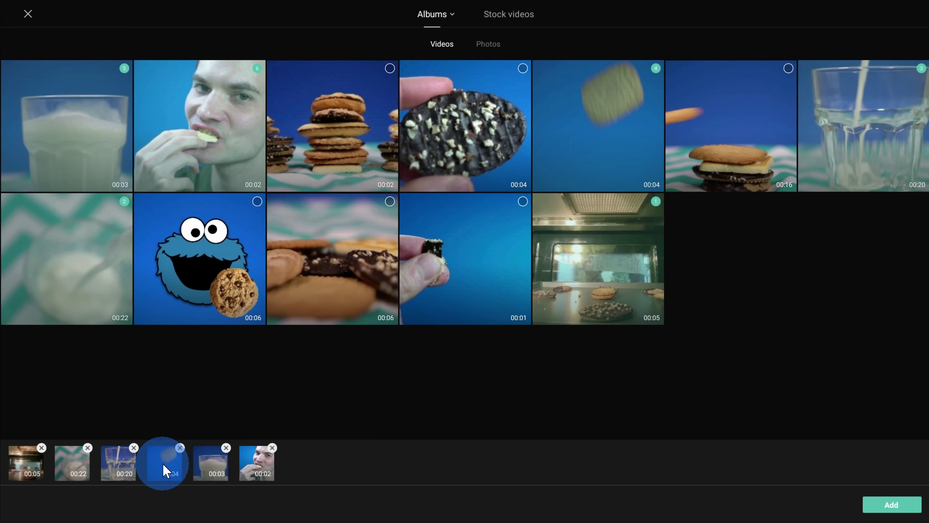
pyautogui.click(883, 506)
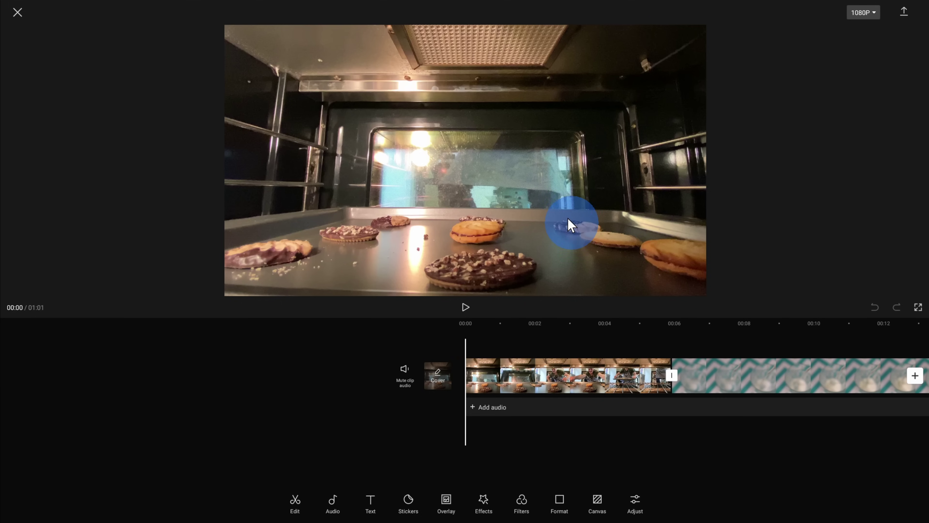
pyautogui.click(19, 15)
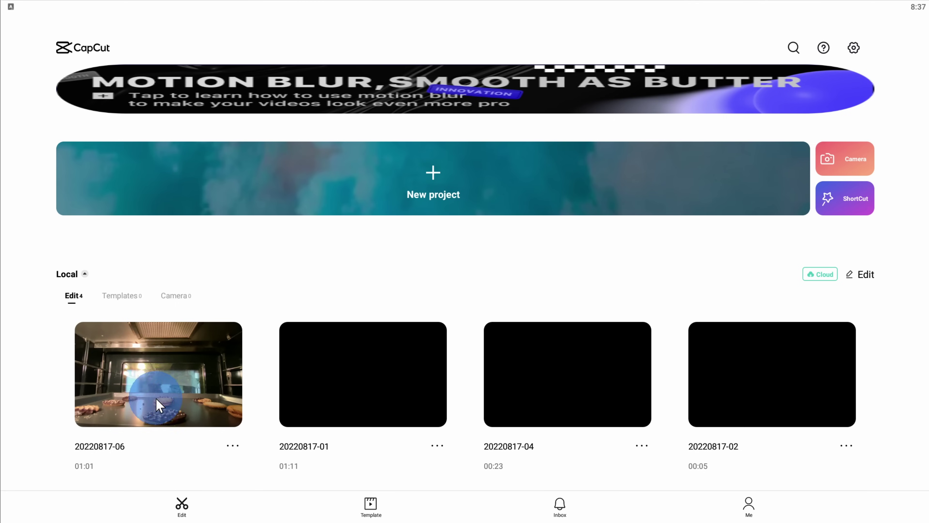
pyautogui.click(157, 371)
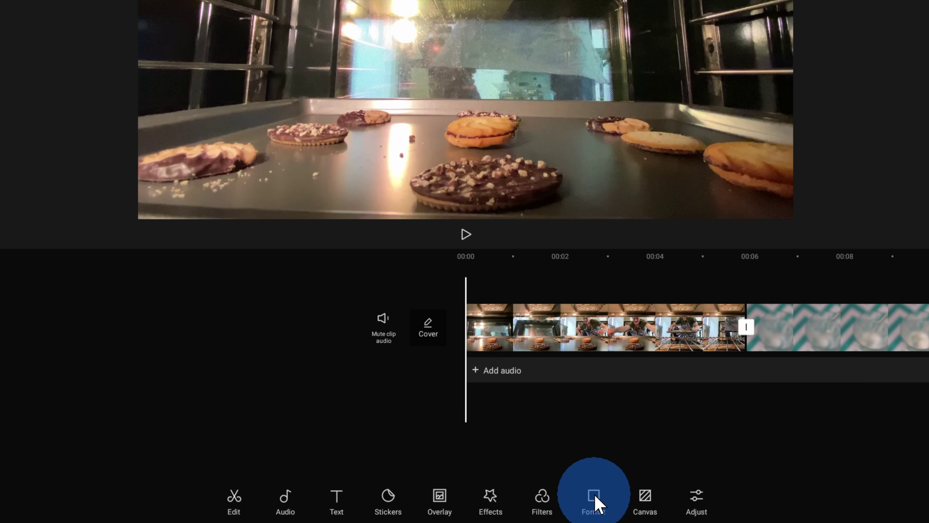
# - Try the 9:16 and 1:1 formats on the project and set its aspect ratio to 16:9
pyautogui.click(594, 501)
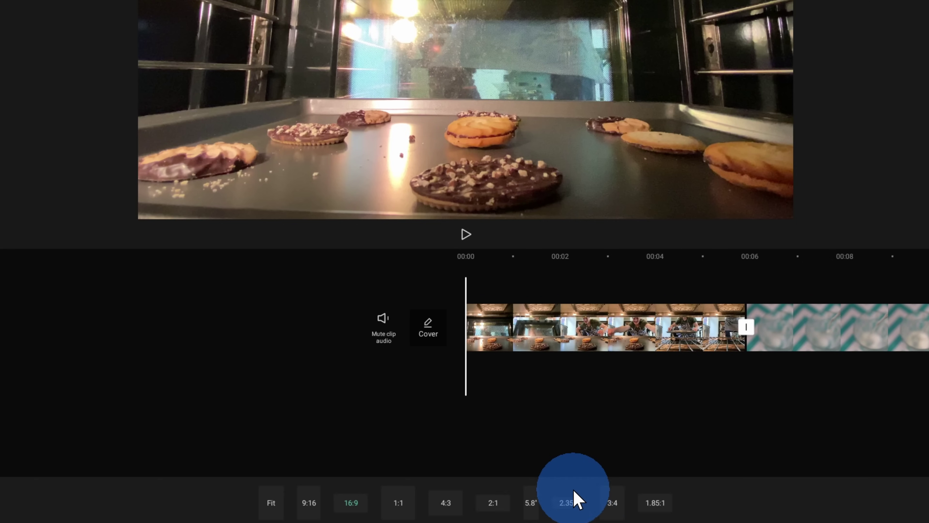
pyautogui.click(351, 503)
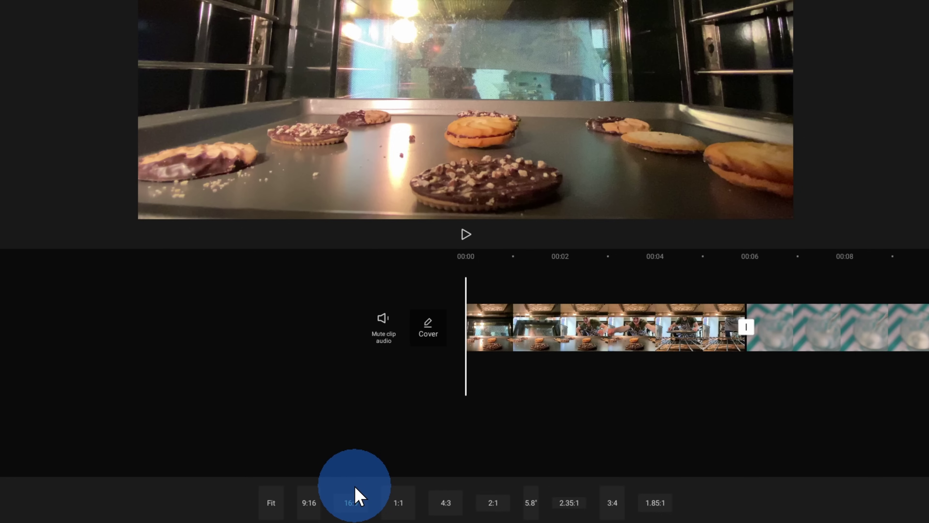
pyautogui.click(317, 508)
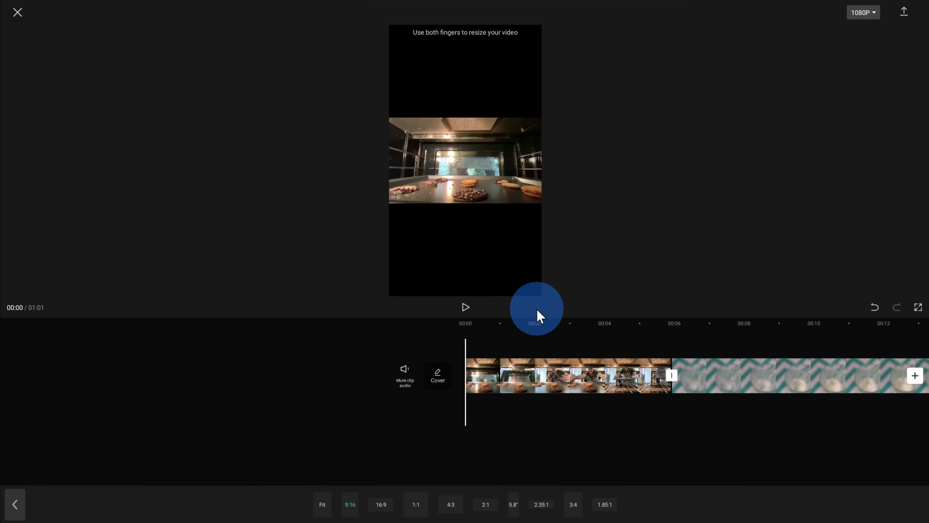
pyautogui.click(415, 503)
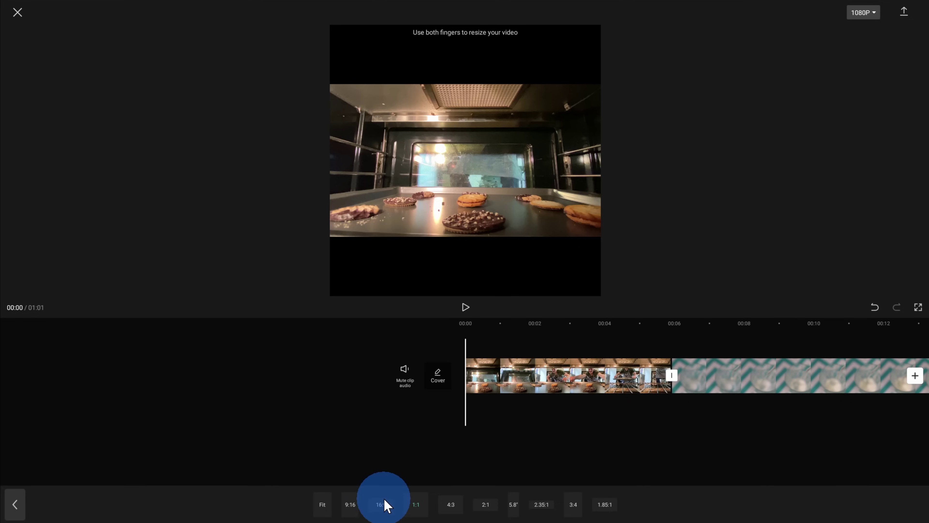
pyautogui.click(382, 504)
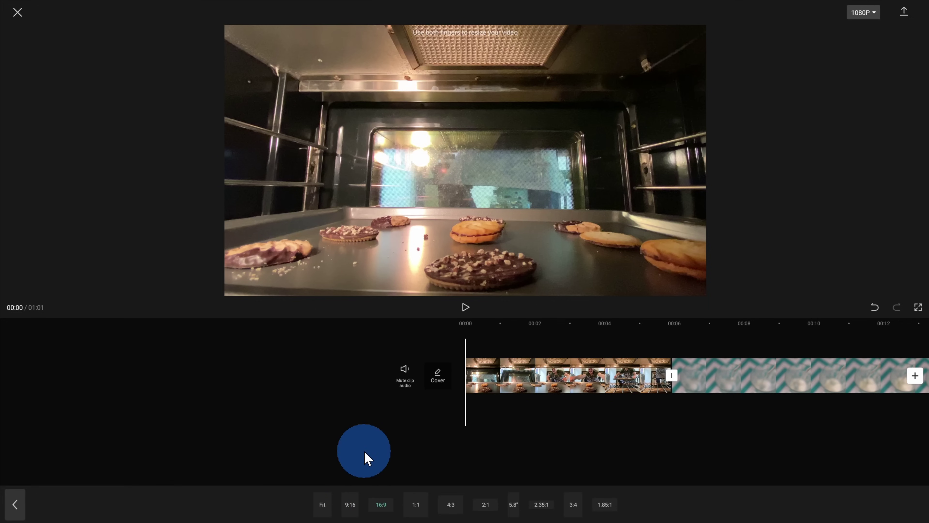
pyautogui.click(15, 504)
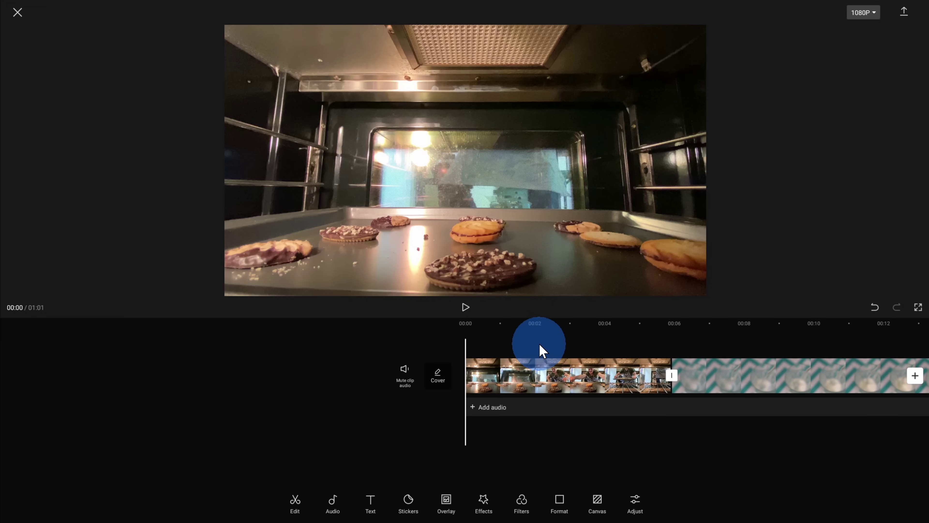
# - Examine the clips along the timeline at different scales and move the playhead back into the oven clip at 00:04
pyautogui.scroll(-6, 542, 351)
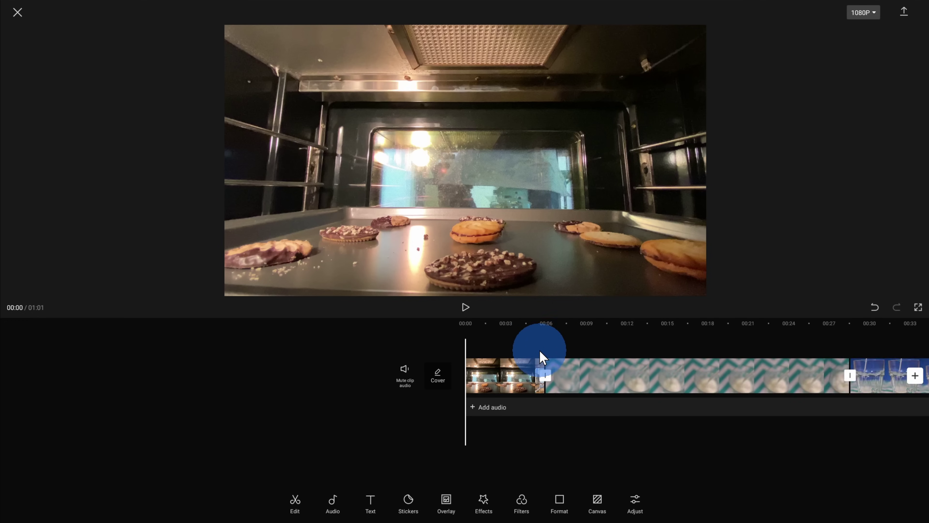
pyautogui.scroll(6, 542, 357)
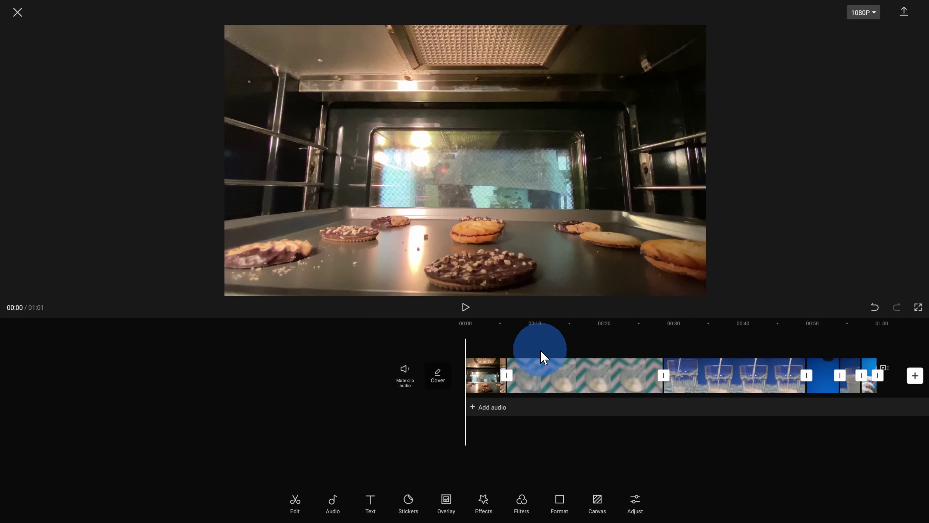
pyautogui.scroll(-2, 542, 357)
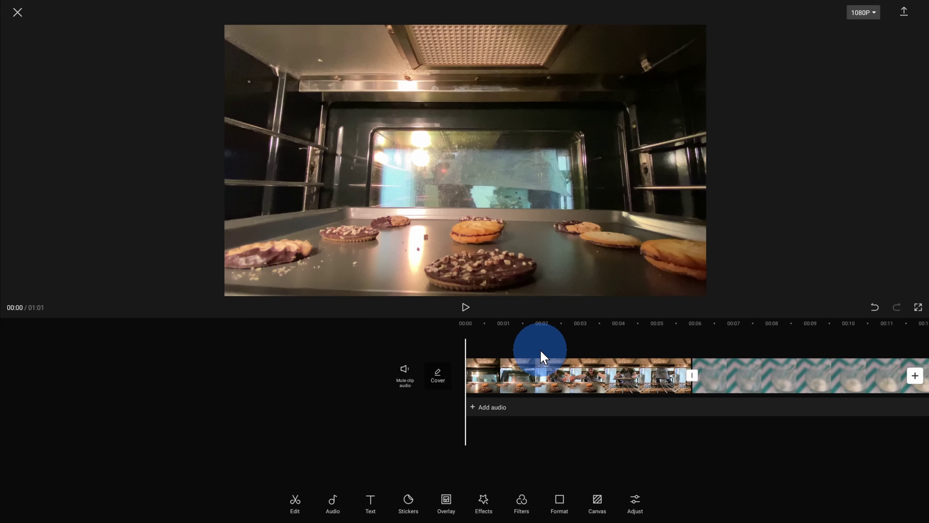
pyautogui.moveTo(663, 352); pyautogui.dragTo(494, 357)
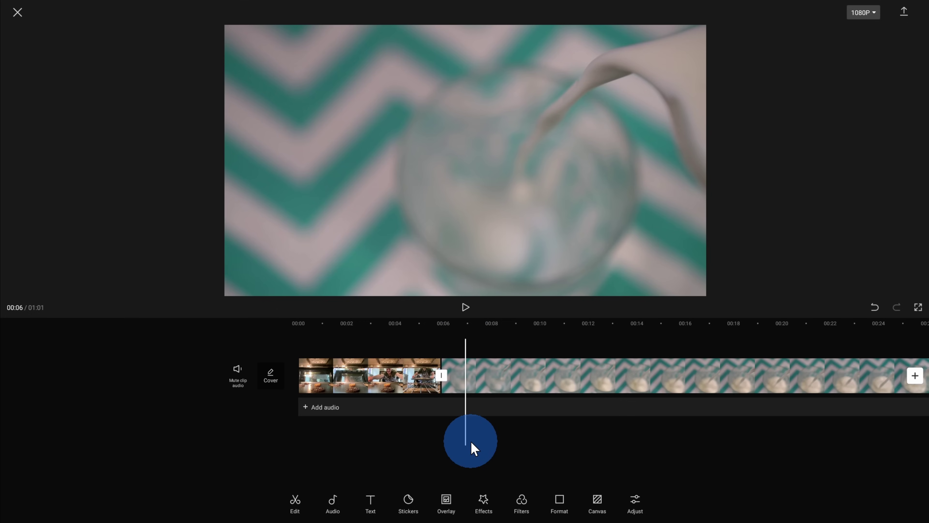
pyautogui.moveTo(488, 347); pyautogui.dragTo(549, 346)
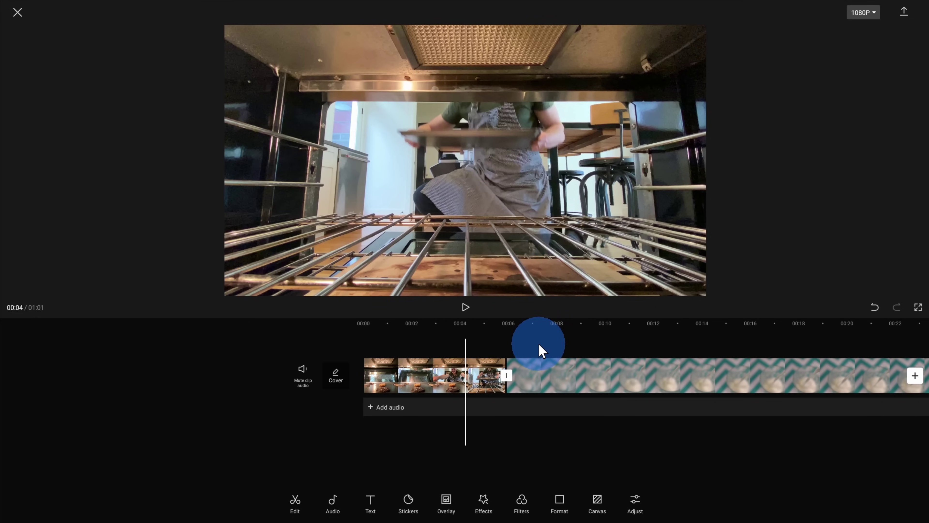
pyautogui.scroll(-5, 538, 353)
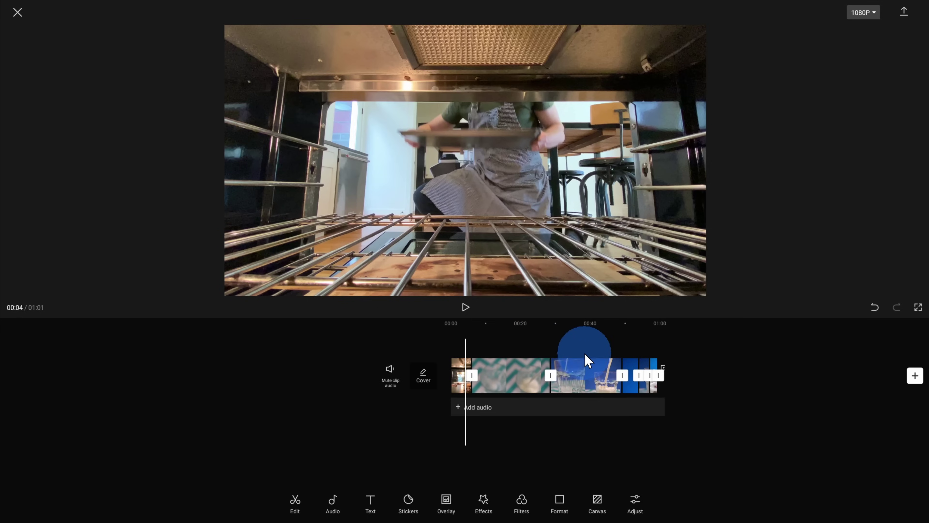
# - Append the 2-second cookie stack video and the 6-second Cookie Monster video at the end of the timeline
pyautogui.moveTo(626, 349); pyautogui.dragTo(390, 348)
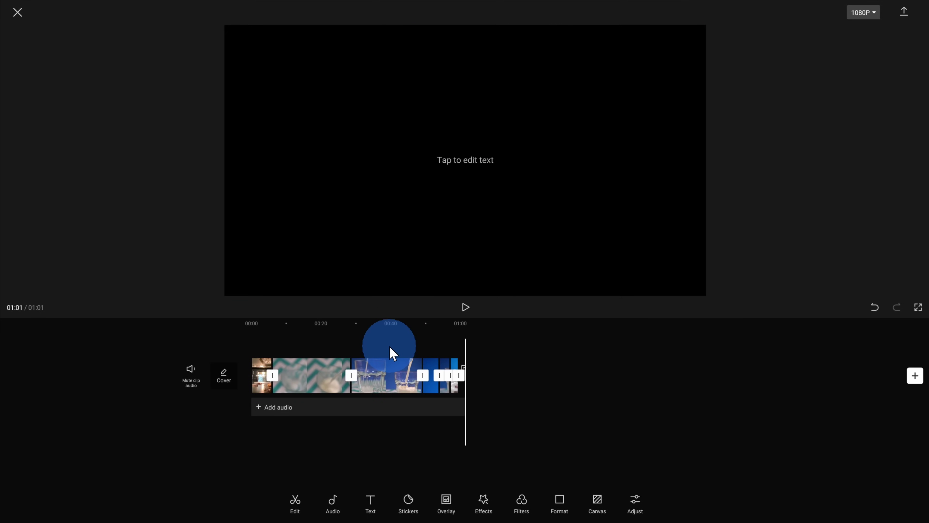
pyautogui.click(915, 375)
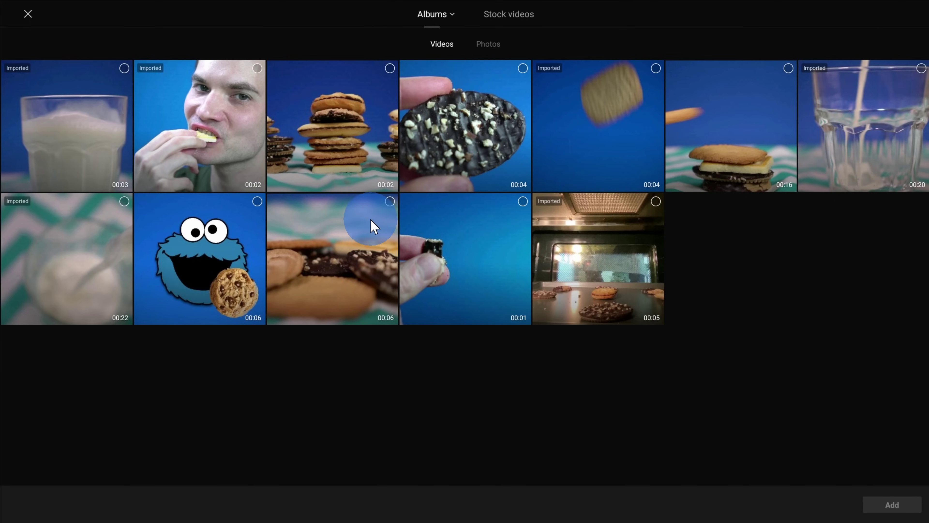
pyautogui.click(390, 69)
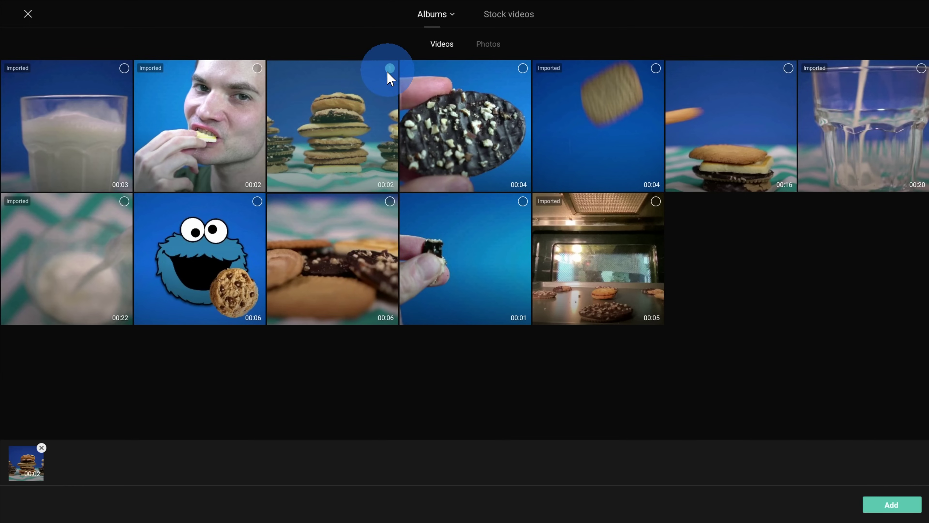
pyautogui.click(257, 202)
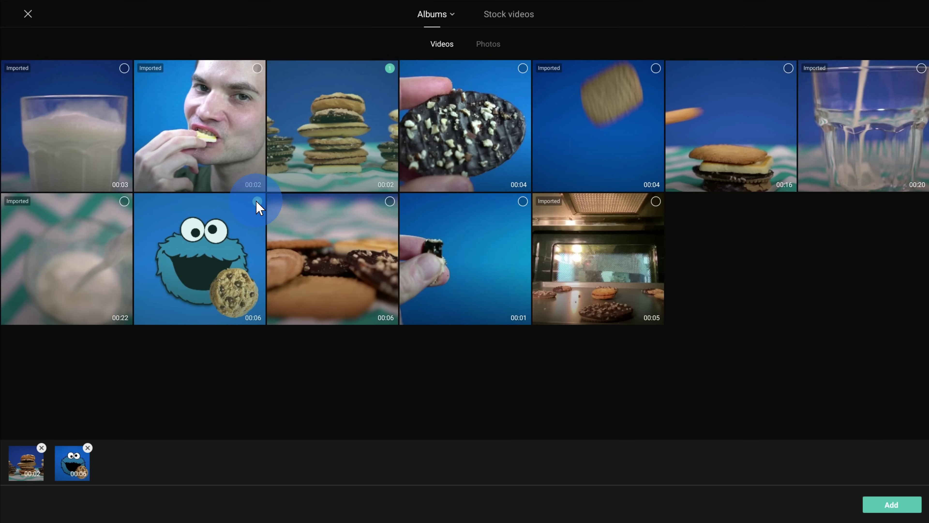
pyautogui.click(892, 502)
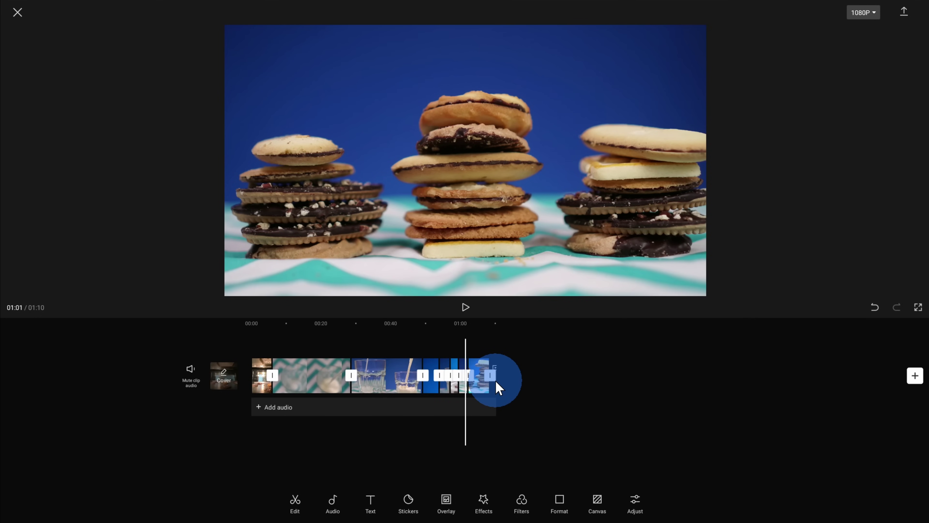
pyautogui.moveTo(498, 387); pyautogui.dragTo(506, 391)
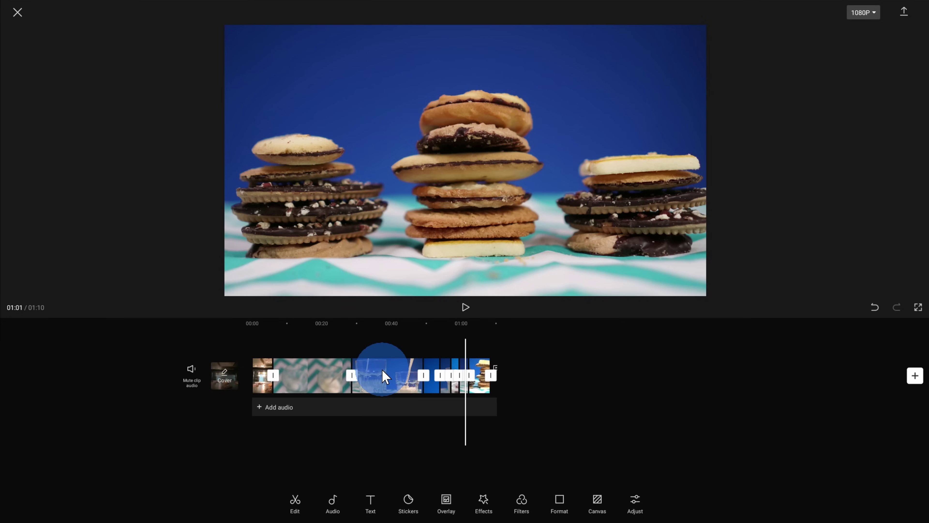
# - Move the glass pour clip in front of the top-view milk pour clip, directly after the oven clip
pyautogui.moveTo(382, 369); pyautogui.dragTo(548, 384)
pyautogui.moveTo(613, 383); pyautogui.dragTo(345, 383)
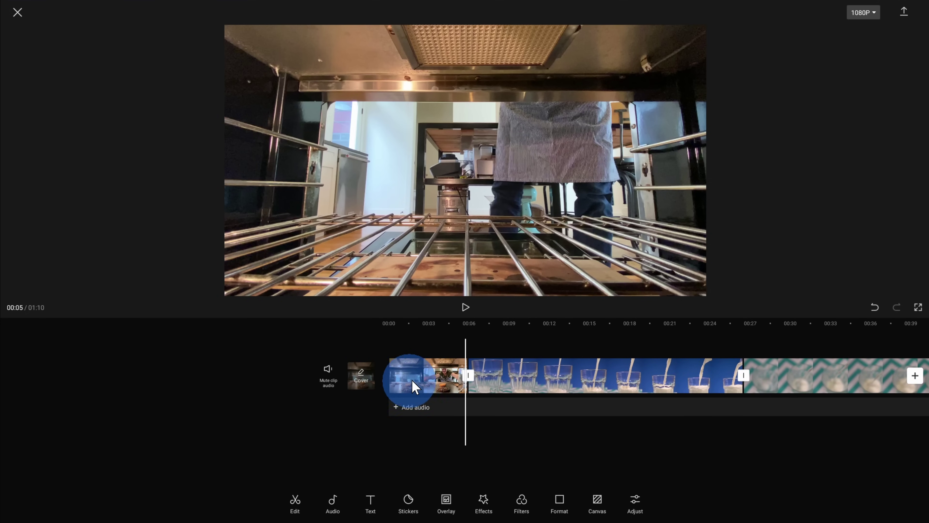
# - Preview the oven clip's opening and trim its start to where the oven door opens, leaving the clip 4.9 s long
pyautogui.click(424, 373)
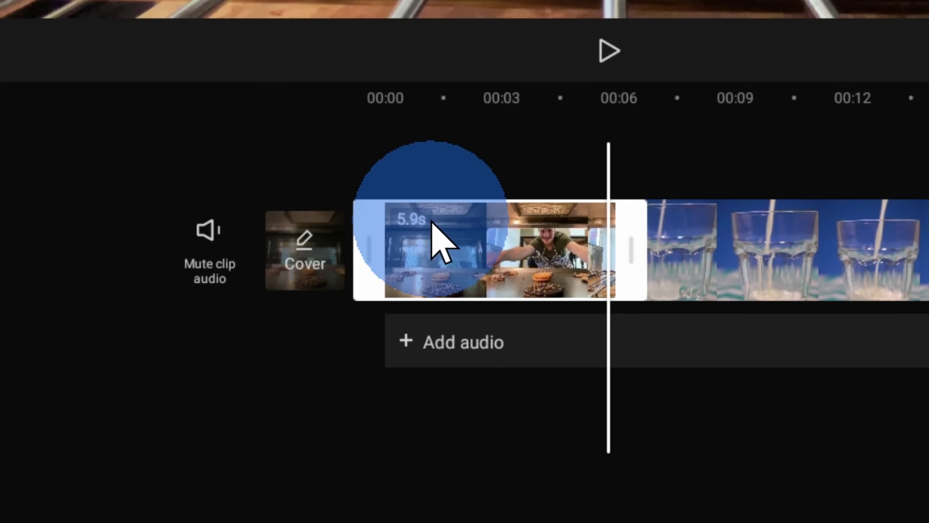
pyautogui.moveTo(649, 364); pyautogui.dragTo(928, 383)
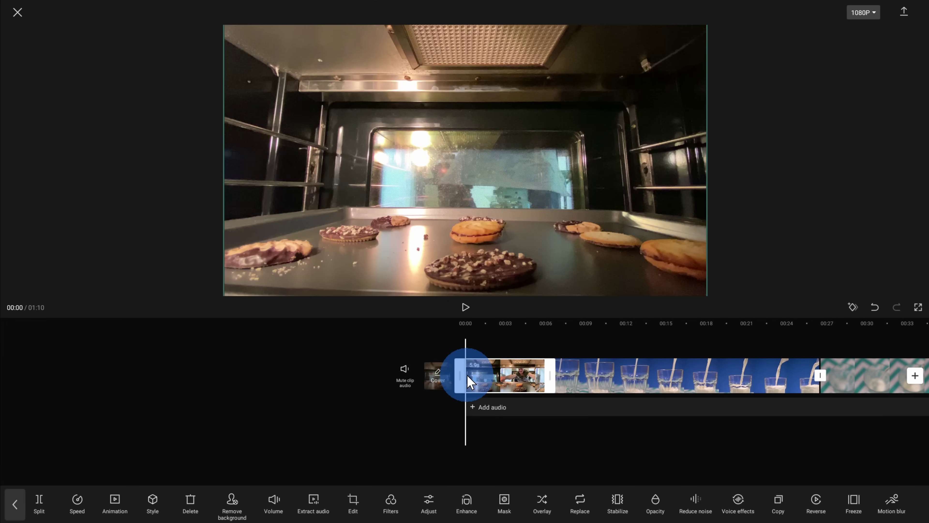
pyautogui.click(465, 308)
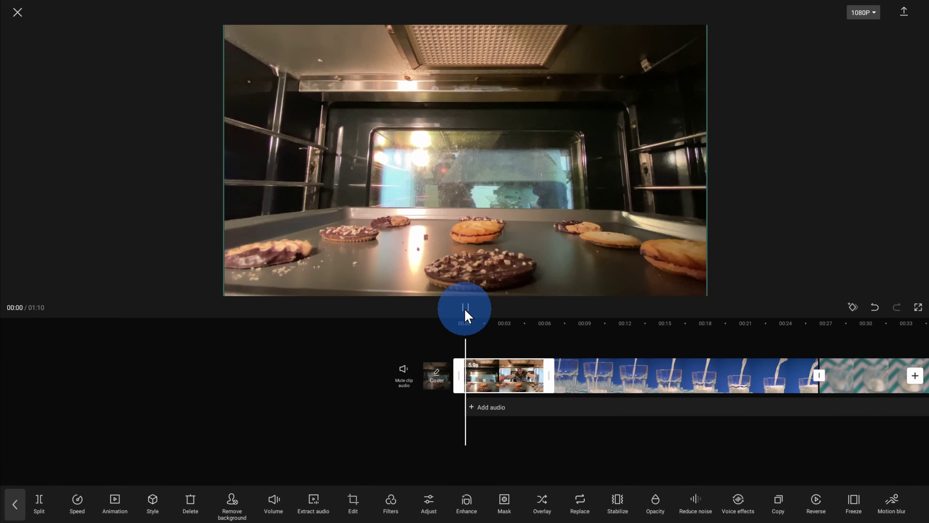
pyautogui.click(465, 309)
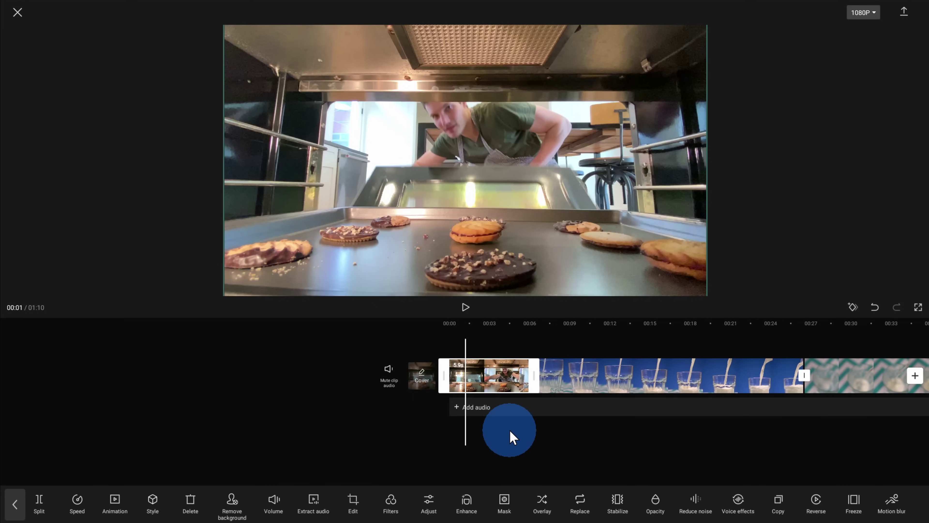
pyautogui.moveTo(512, 433); pyautogui.dragTo(506, 432)
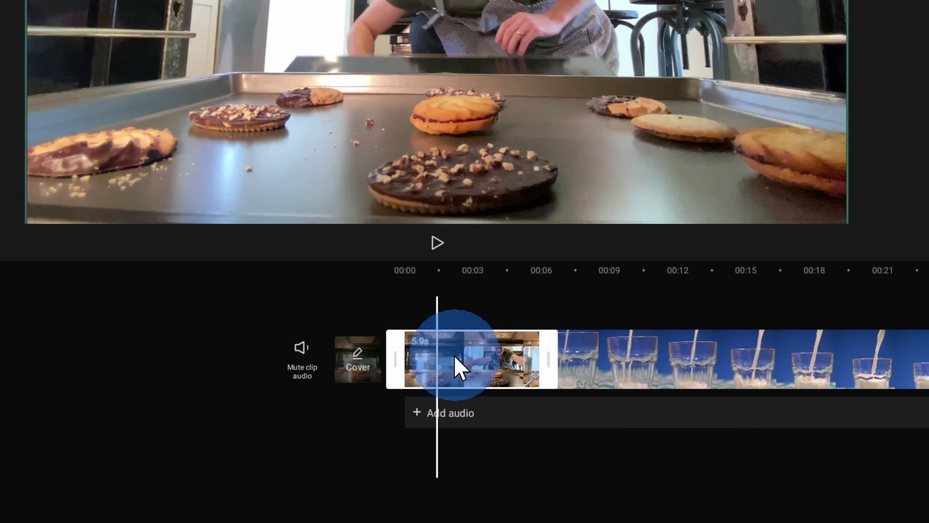
pyautogui.moveTo(389, 358); pyautogui.dragTo(417, 356)
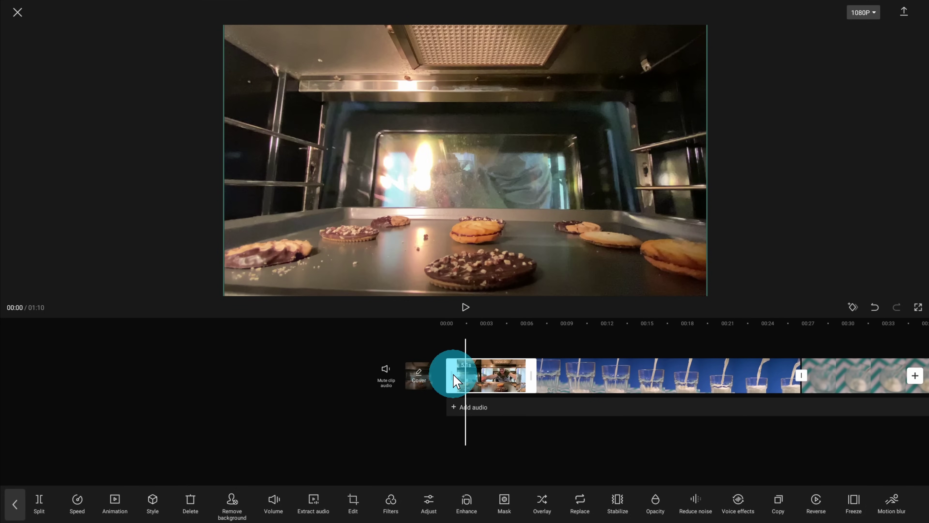
pyautogui.moveTo(455, 381); pyautogui.dragTo(460, 382)
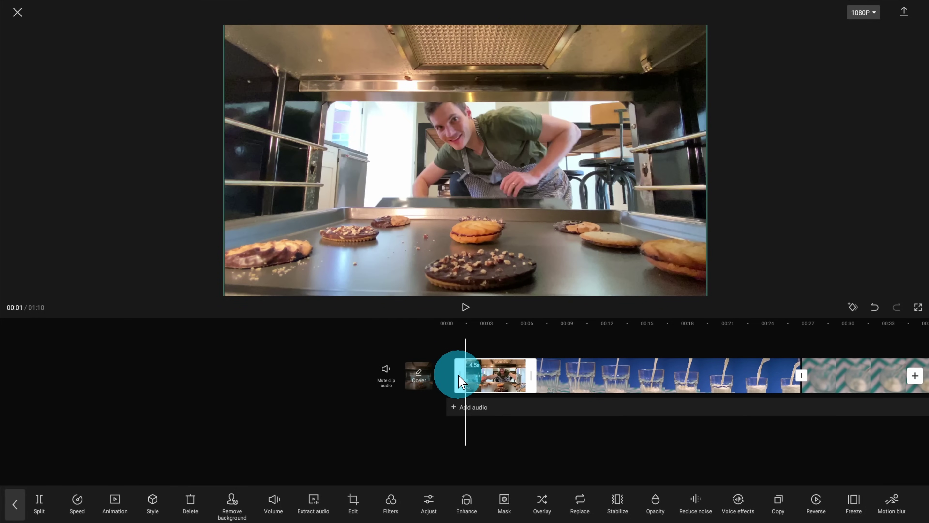
pyautogui.moveTo(458, 377); pyautogui.dragTo(455, 384)
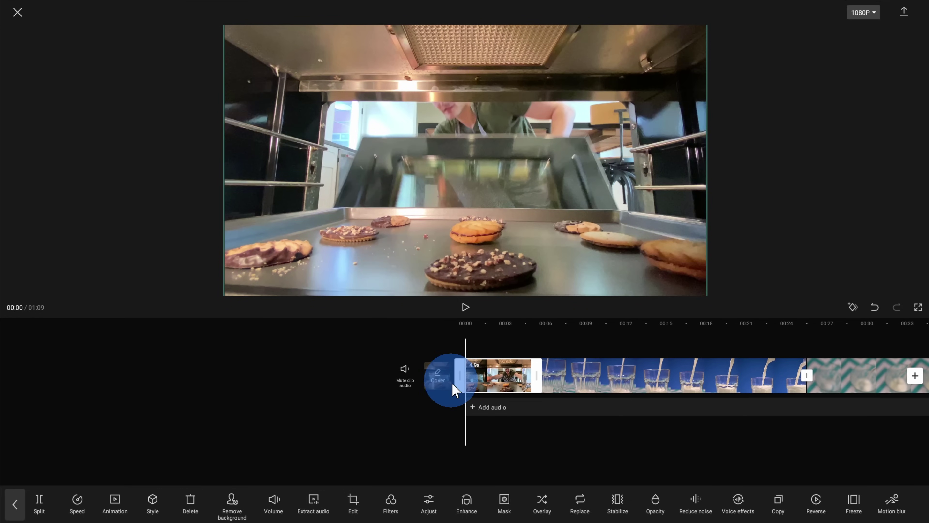
pyautogui.click(452, 430)
# - Trim the end of the oven clip so the clip lasts about 3 s
pyautogui.click(532, 386)
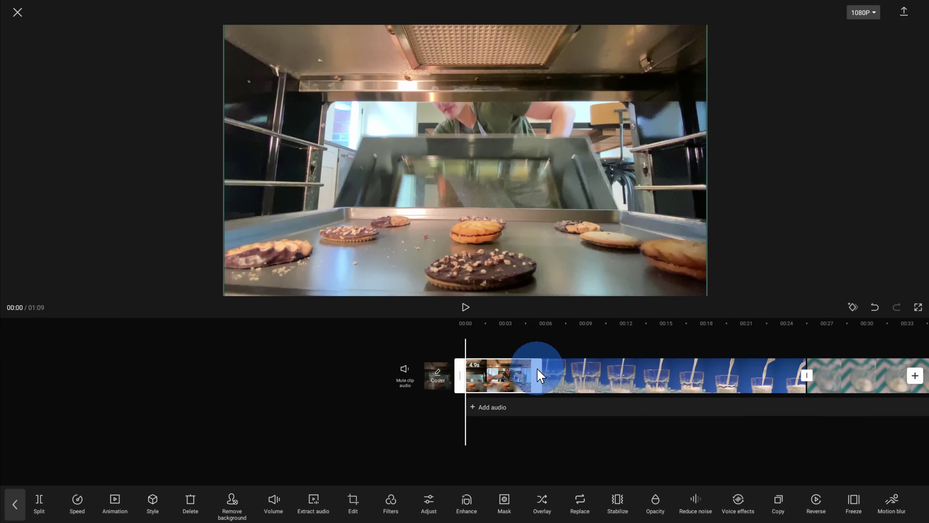
pyautogui.moveTo(538, 375); pyautogui.dragTo(502, 368)
pyautogui.click(510, 369)
pyautogui.moveTo(514, 357); pyautogui.dragTo(585, 357)
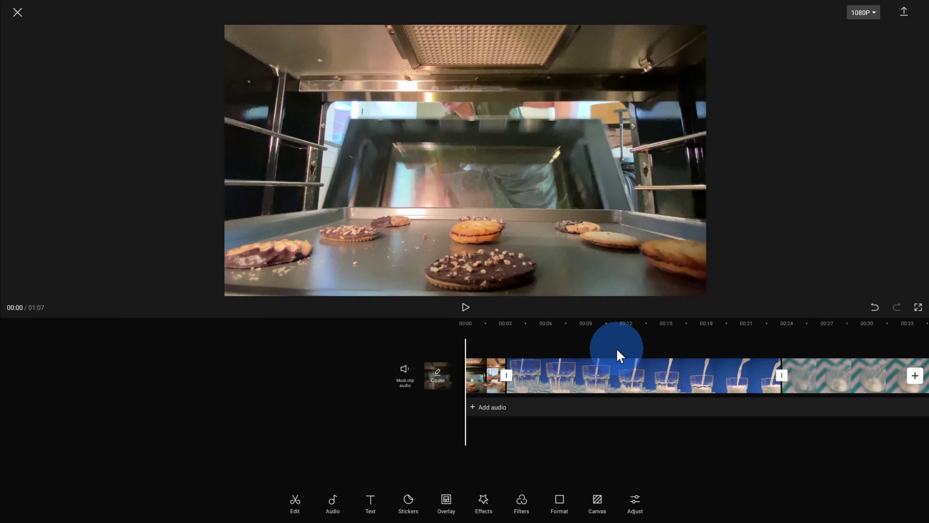
# - Trim the start of the glass pour clip so only about its last 2 s remain
pyautogui.moveTo(617, 355); pyautogui.dragTo(604, 348)
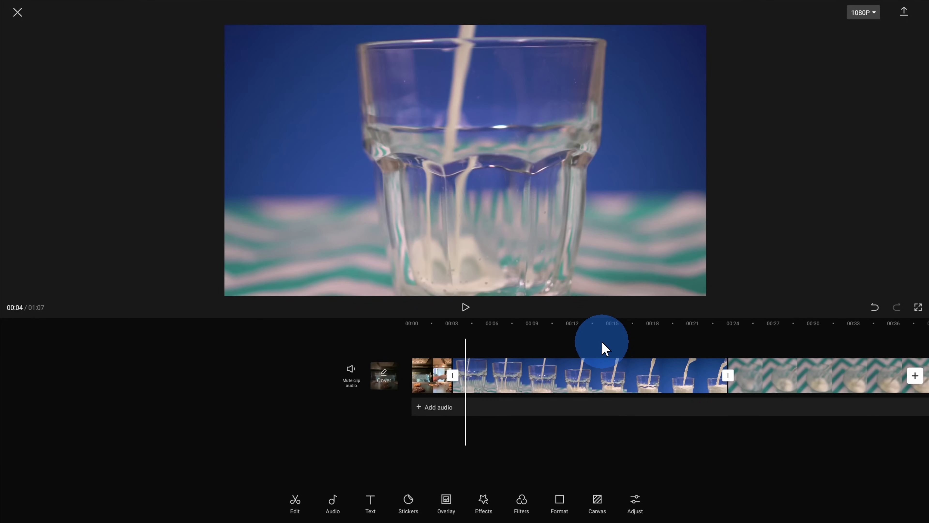
pyautogui.click(591, 379)
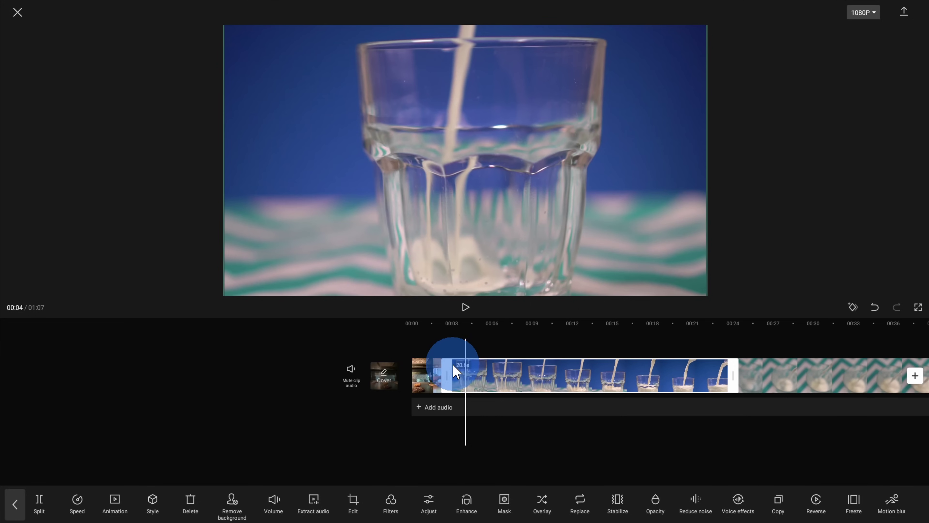
pyautogui.click(449, 372)
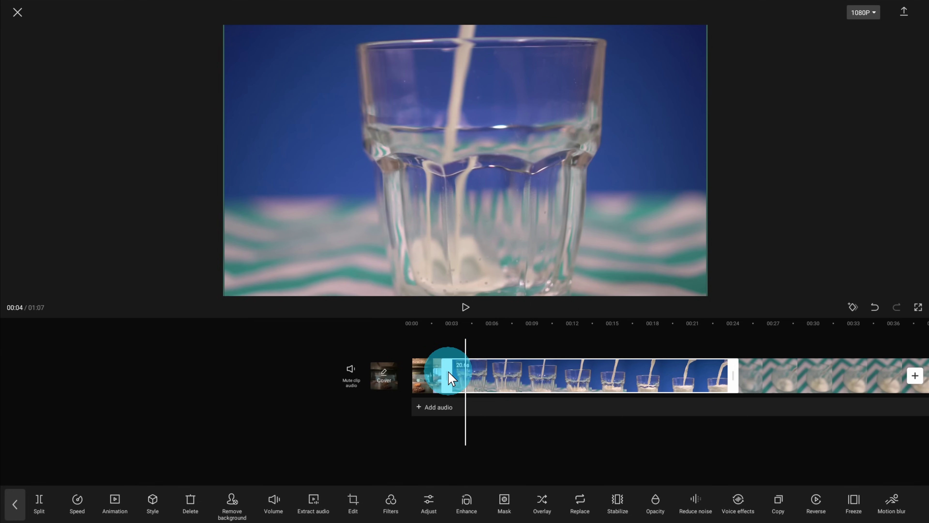
pyautogui.moveTo(453, 377); pyautogui.dragTo(586, 370)
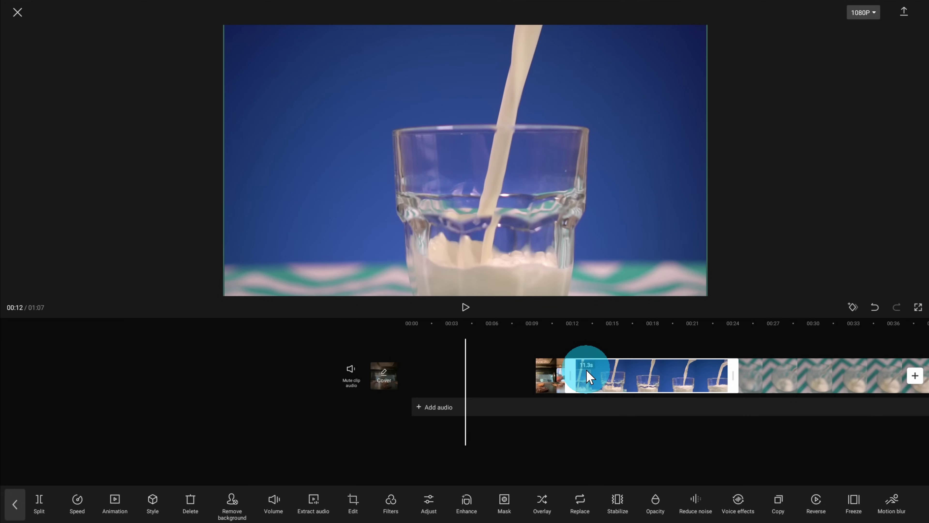
pyautogui.click(622, 375)
pyautogui.moveTo(621, 375); pyautogui.dragTo(479, 385)
pyautogui.click(480, 380)
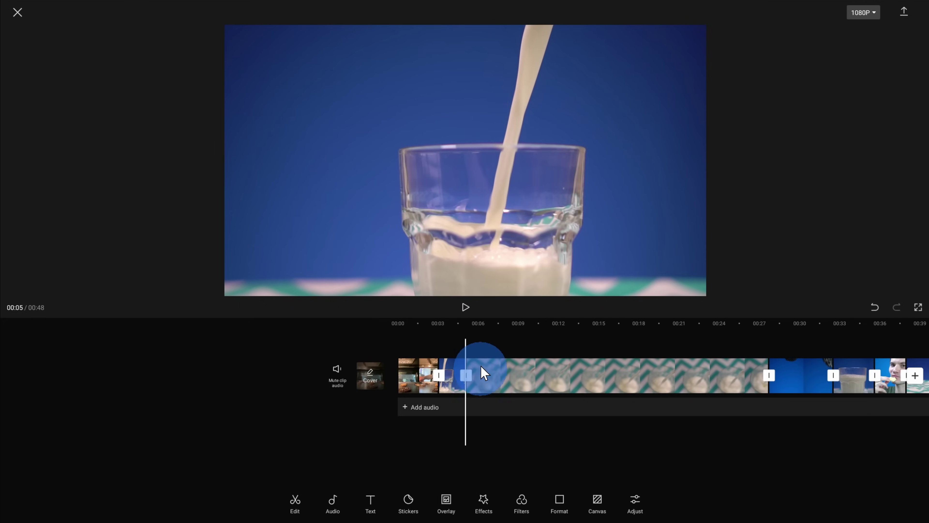
# - Trim the start of the top-view milk pour clip, leaving the clip 6.5 s long
pyautogui.click(563, 388)
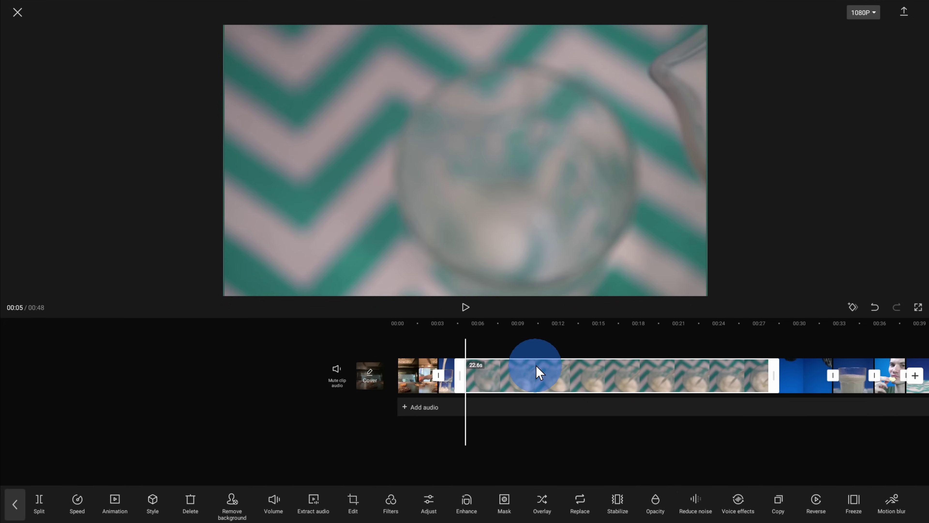
pyautogui.moveTo(462, 381); pyautogui.dragTo(690, 377)
pyautogui.click(684, 335)
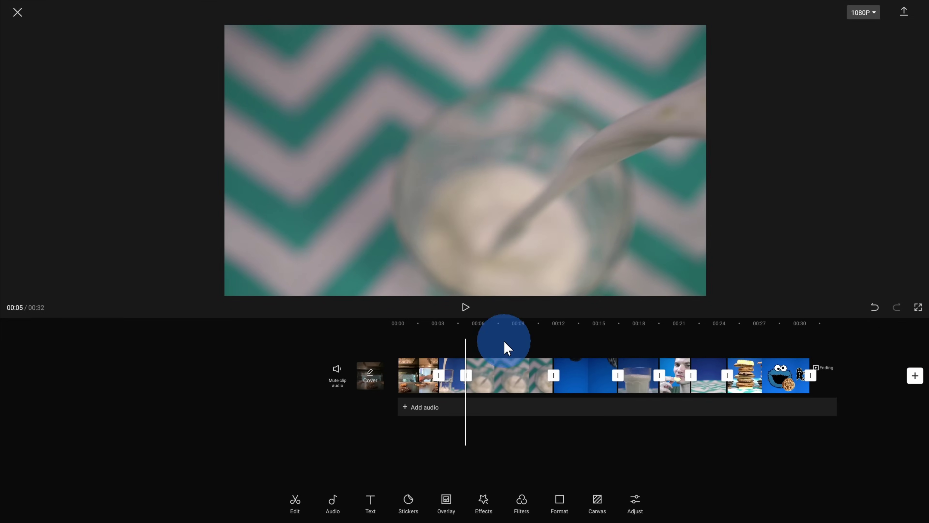
# - Trim the top-view milk pour clip further at both ends to about 2 s and play the sequence from 00:03 into the falling cookie clip
pyautogui.moveTo(504, 348); pyautogui.dragTo(517, 348)
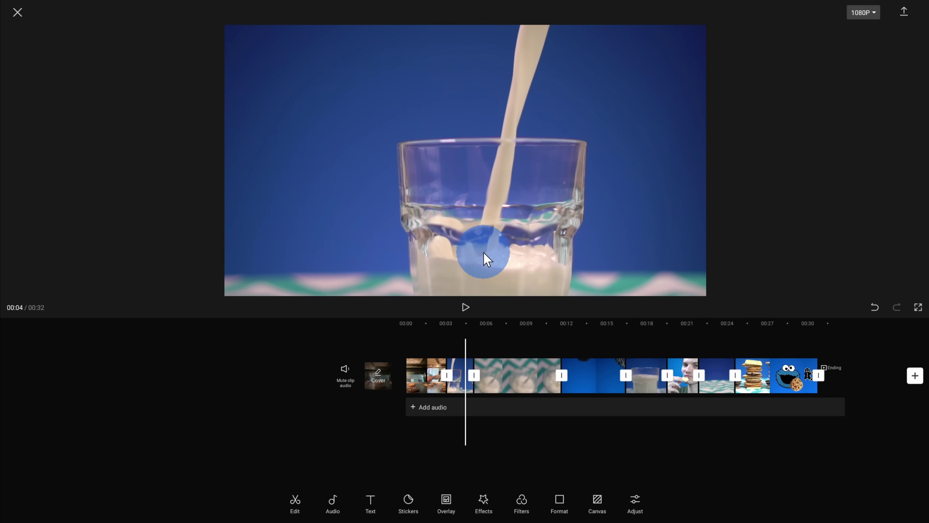
pyautogui.moveTo(512, 350); pyautogui.dragTo(468, 350)
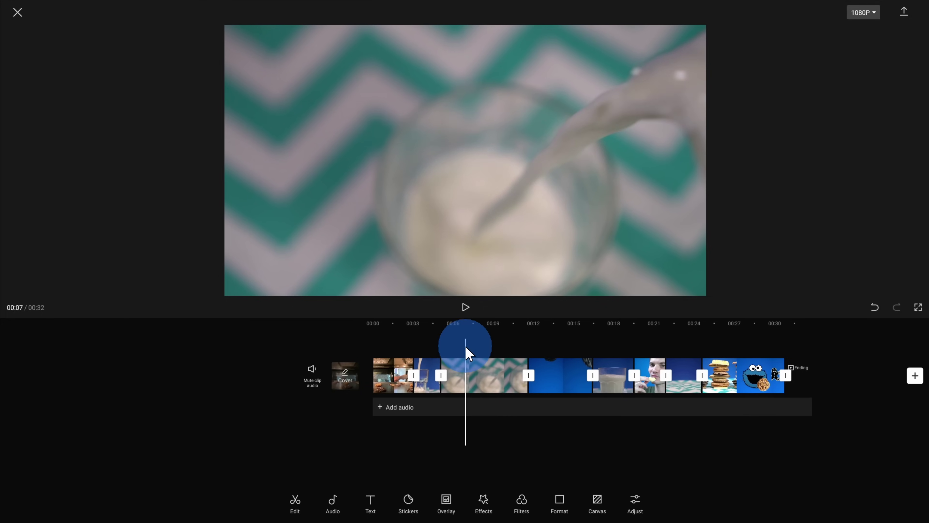
pyautogui.click(476, 371)
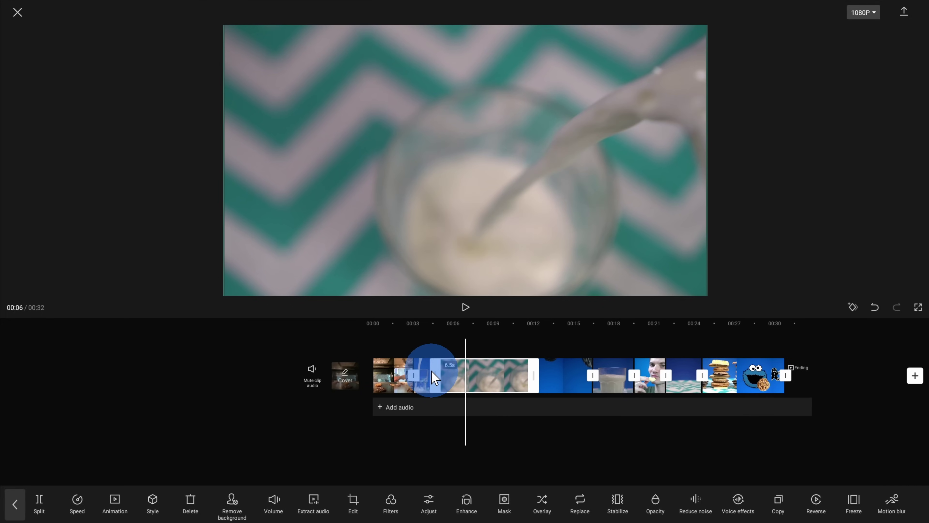
pyautogui.moveTo(437, 379); pyautogui.dragTo(463, 380)
pyautogui.click(529, 375)
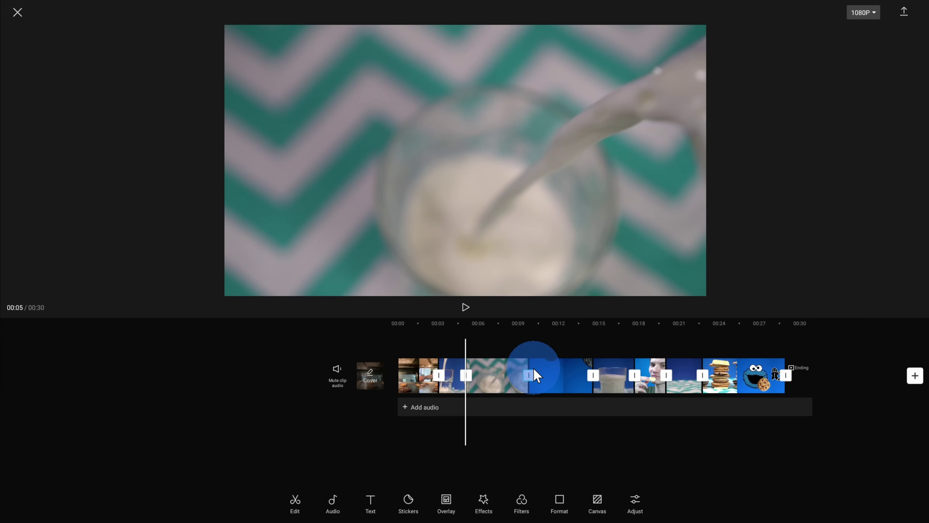
pyautogui.click(492, 375)
pyautogui.moveTo(534, 378); pyautogui.dragTo(501, 346)
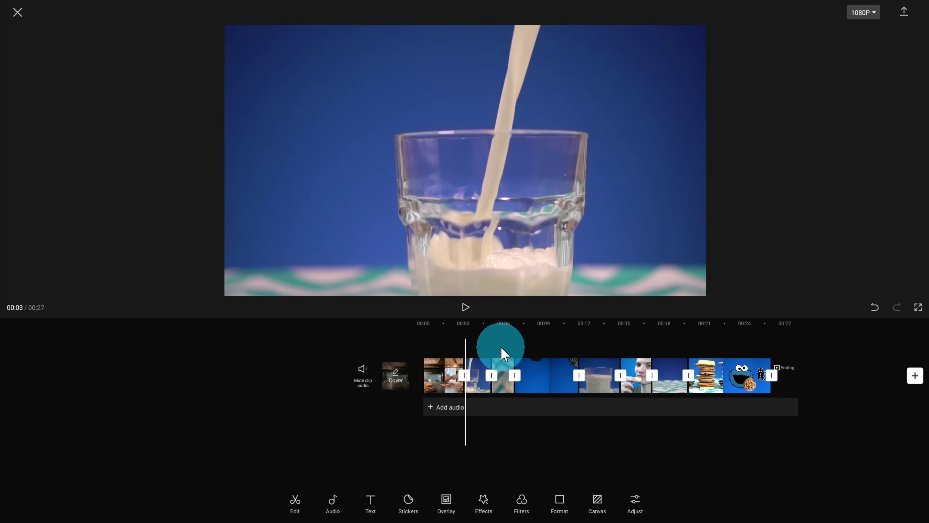
pyautogui.press('space')
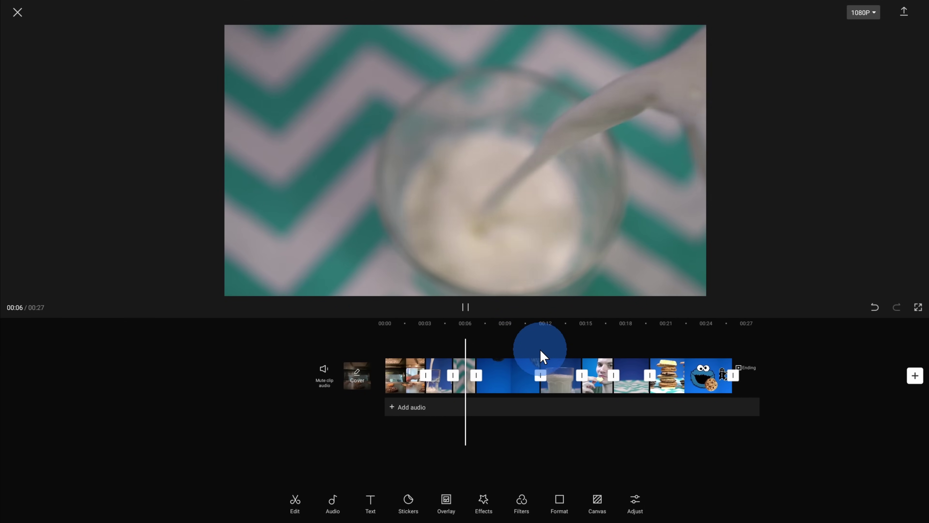
pyautogui.press('space')
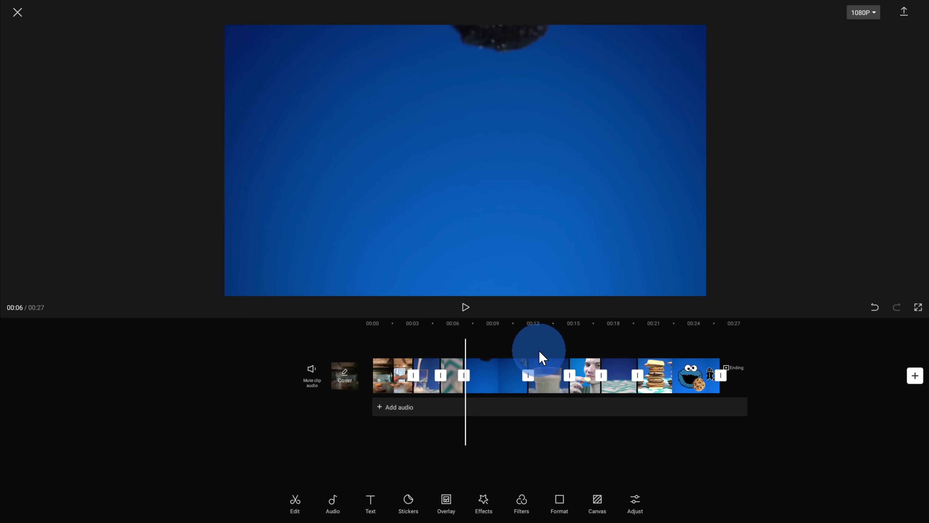
# - Split the falling cookie clip at about 00:07, roughly 1 s in, as the first cookie leaves the frame
pyautogui.moveTo(486, 346); pyautogui.dragTo(466, 352)
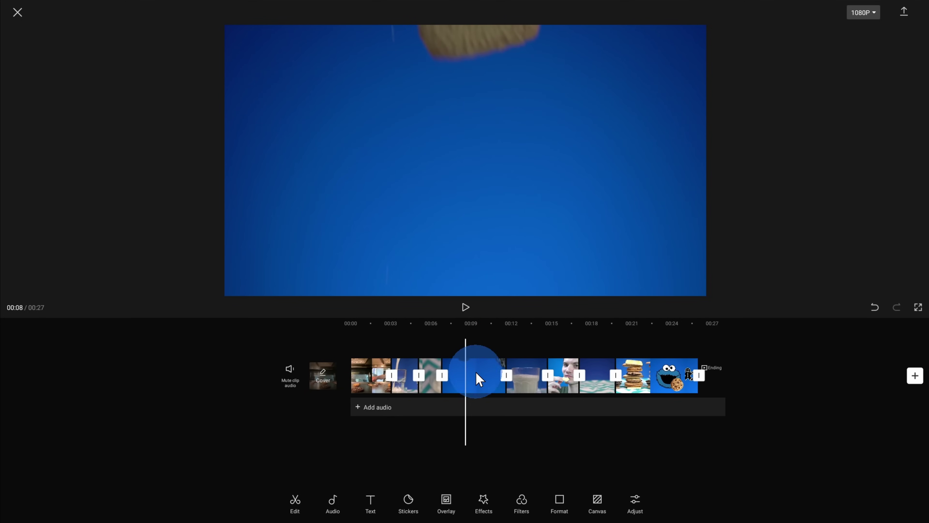
pyautogui.click(479, 377)
pyautogui.click(422, 371)
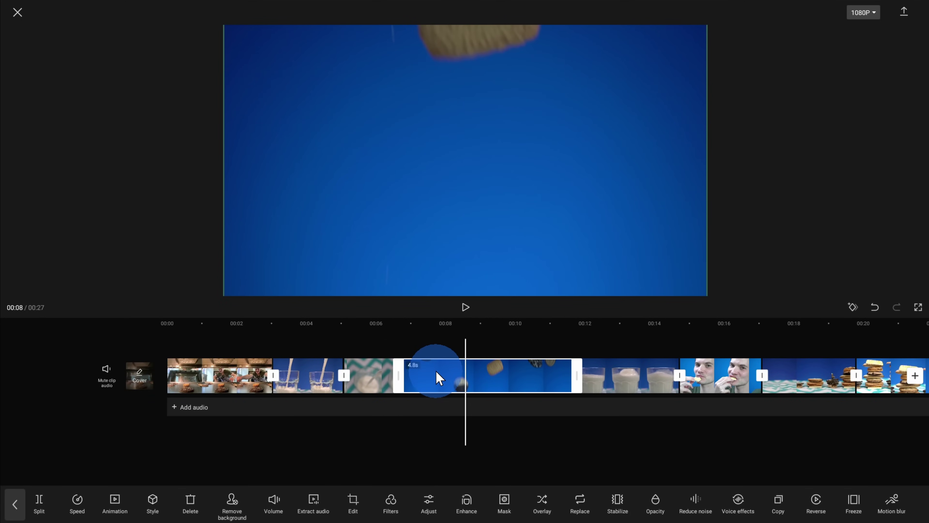
pyautogui.moveTo(442, 377); pyautogui.dragTo(410, 377)
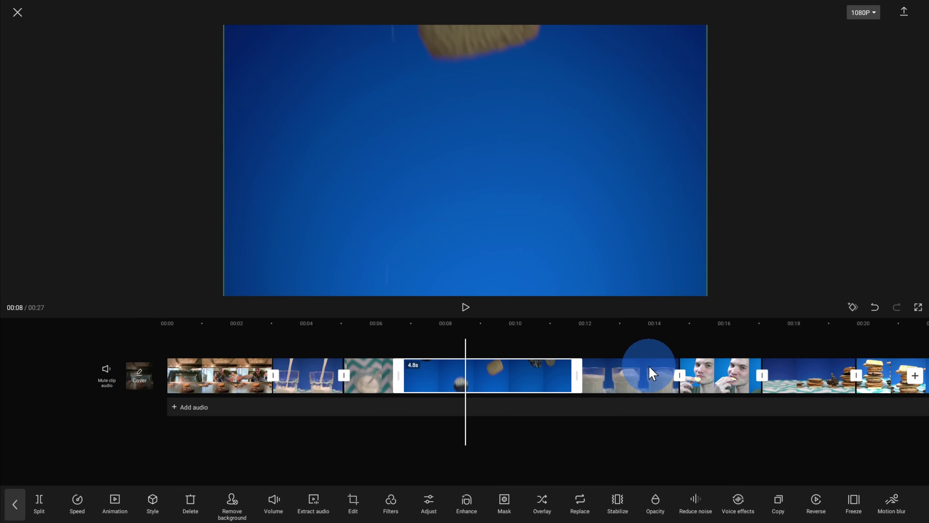
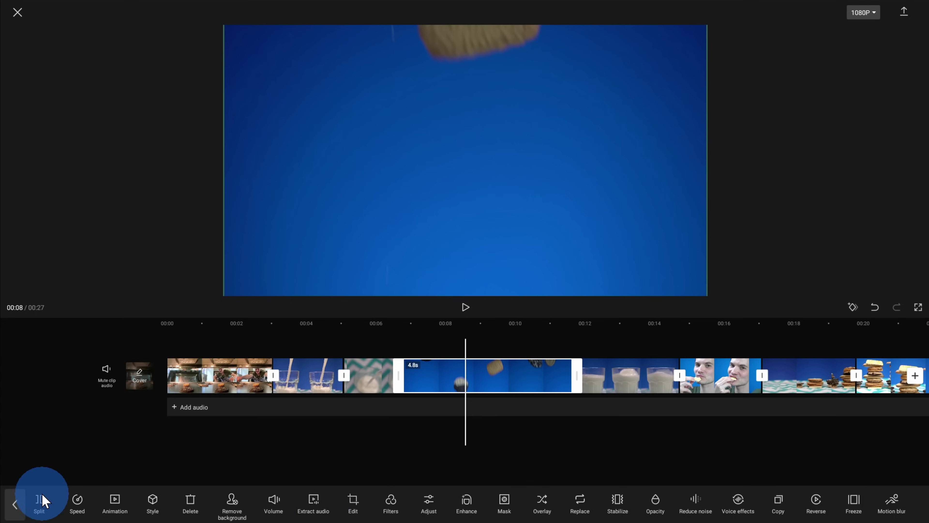
pyautogui.moveTo(509, 423); pyautogui.dragTo(531, 421)
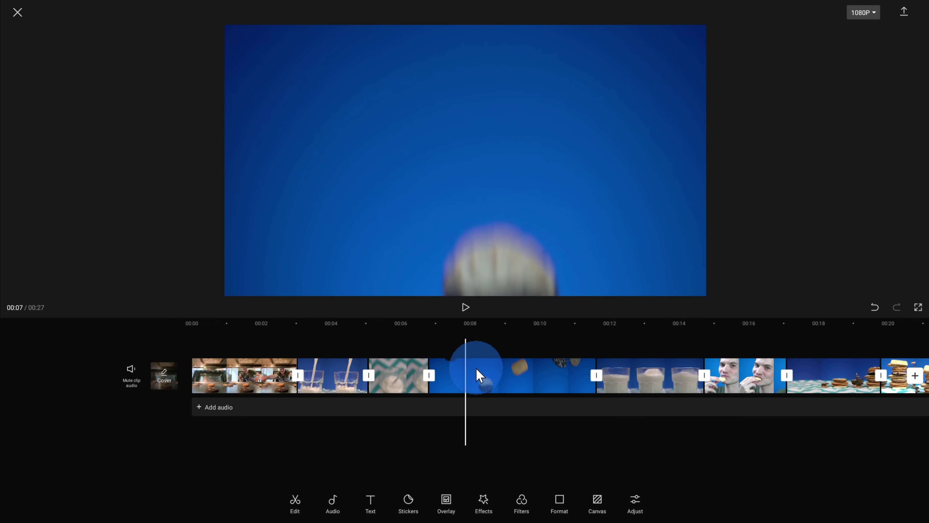
pyautogui.click(488, 378)
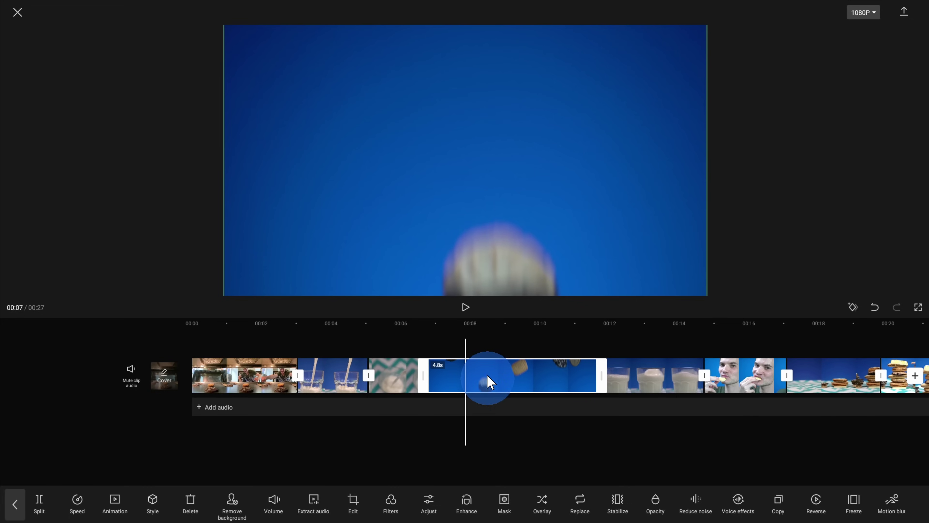
pyautogui.click(39, 501)
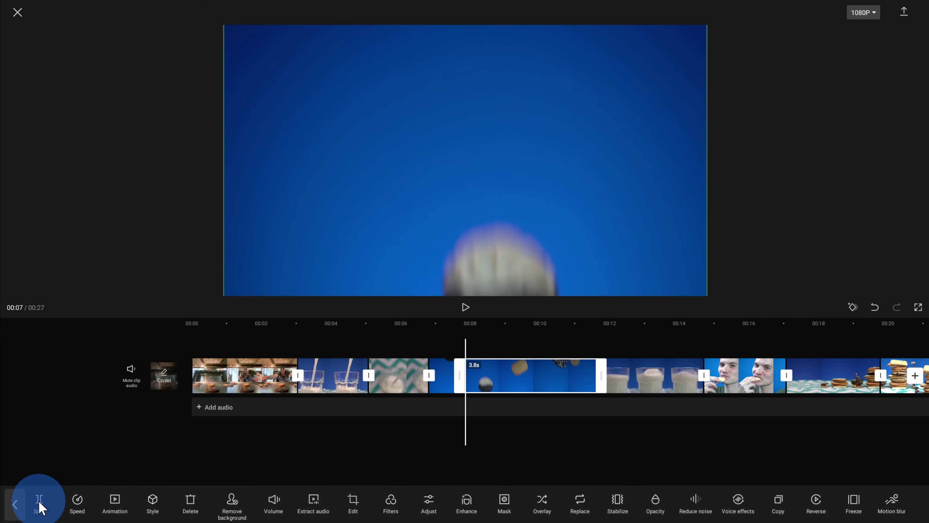
# - Split the 3.8 s second part of the falling cookie clip at about 00:10, and its last part again at about 00:11
pyautogui.click(446, 363)
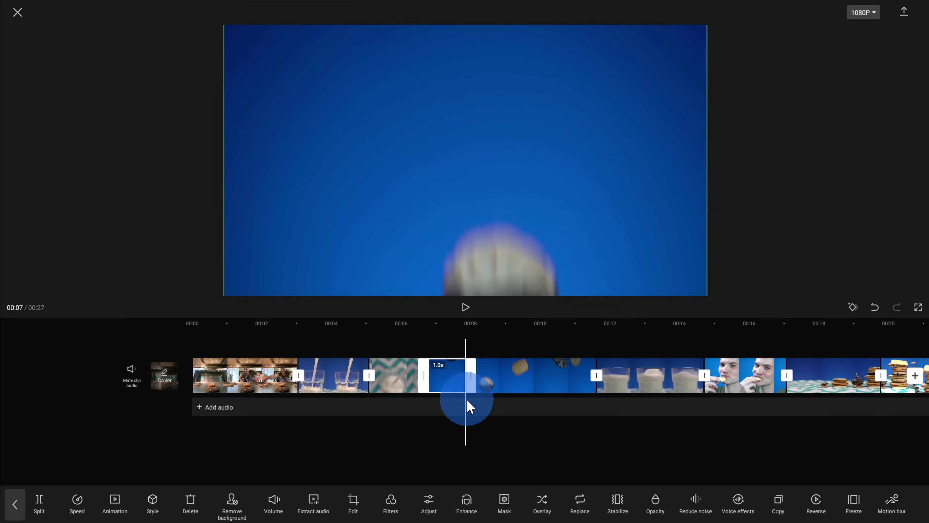
pyautogui.click(489, 372)
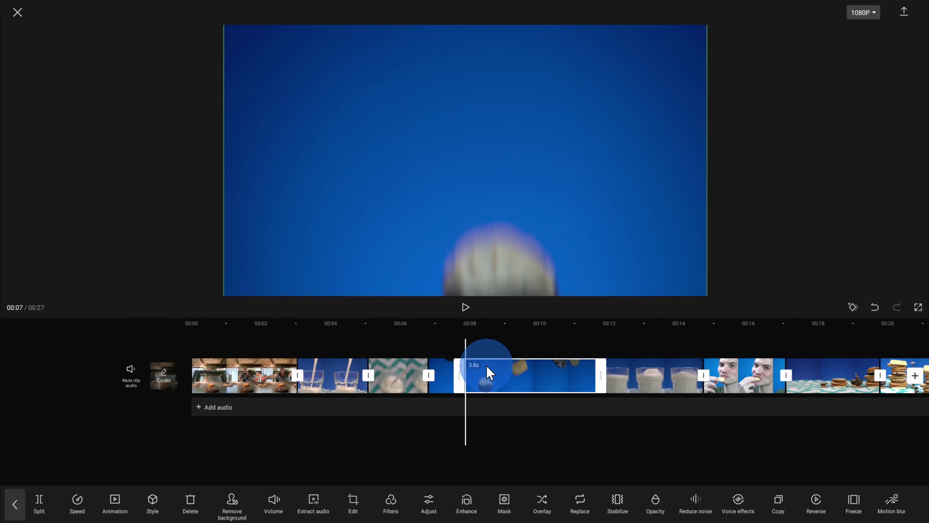
pyautogui.moveTo(570, 421); pyautogui.dragTo(473, 410)
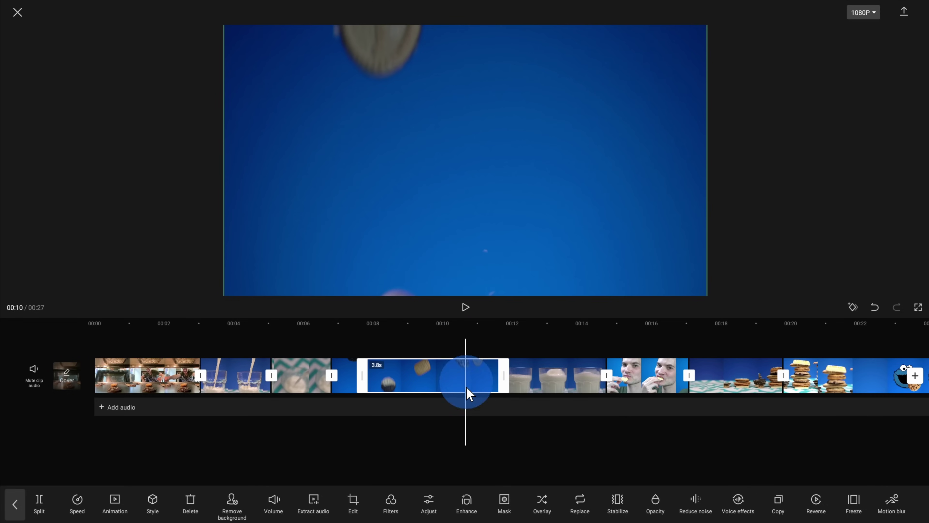
pyautogui.click(39, 501)
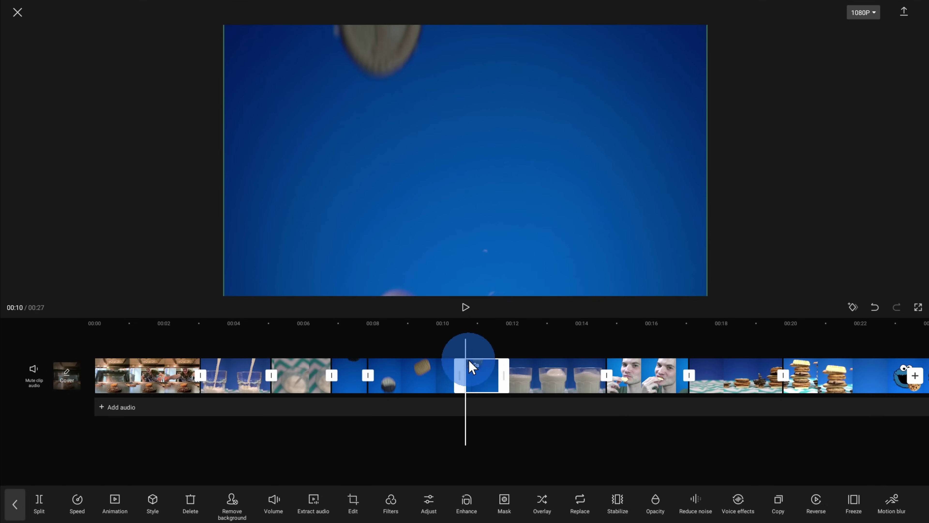
pyautogui.moveTo(503, 412); pyautogui.dragTo(485, 415)
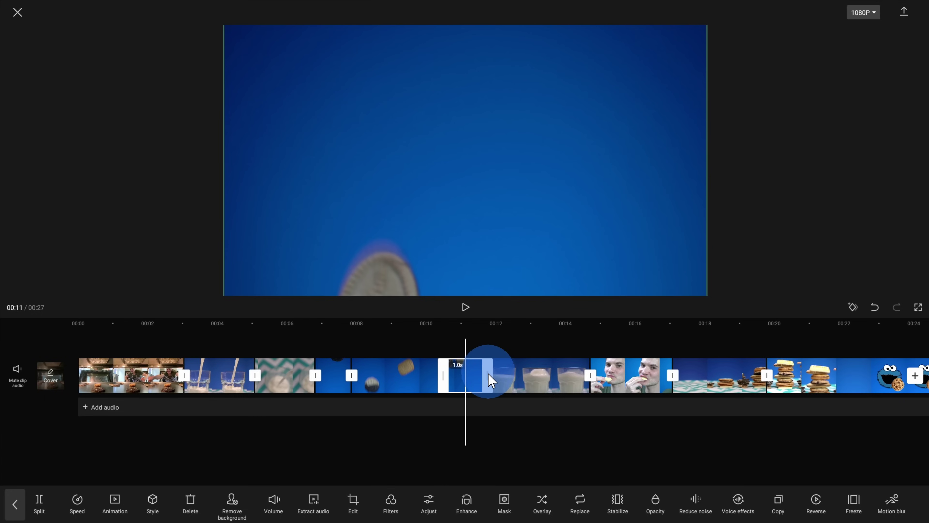
pyautogui.click(39, 502)
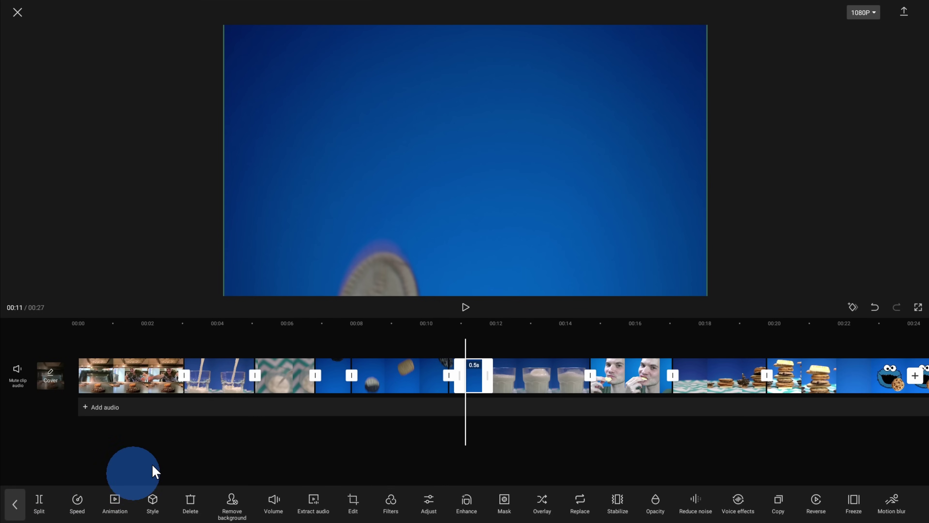
# - Delete the final 0.5 s piece of the falling cookie clip, just before the milk glass clip
pyautogui.scroll(3, 435, 430)
pyautogui.moveTo(413, 425); pyautogui.dragTo(480, 426)
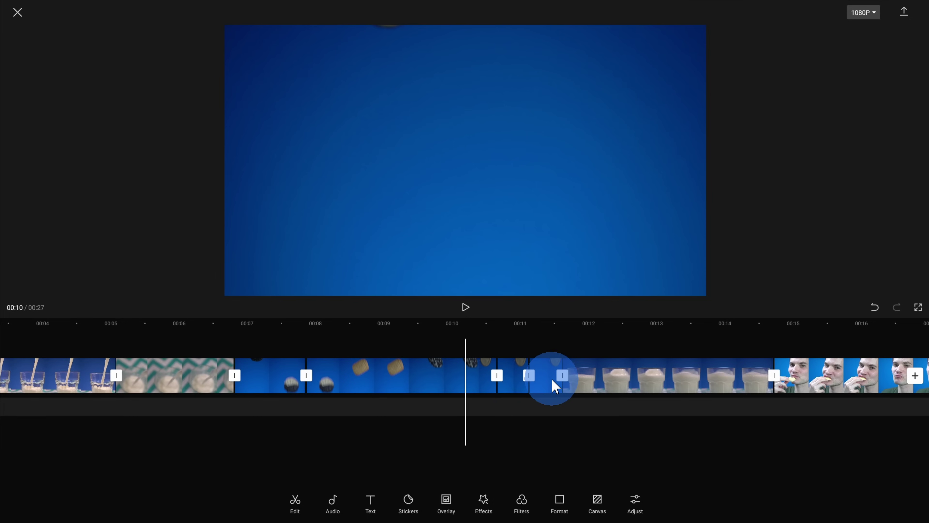
pyautogui.click(546, 385)
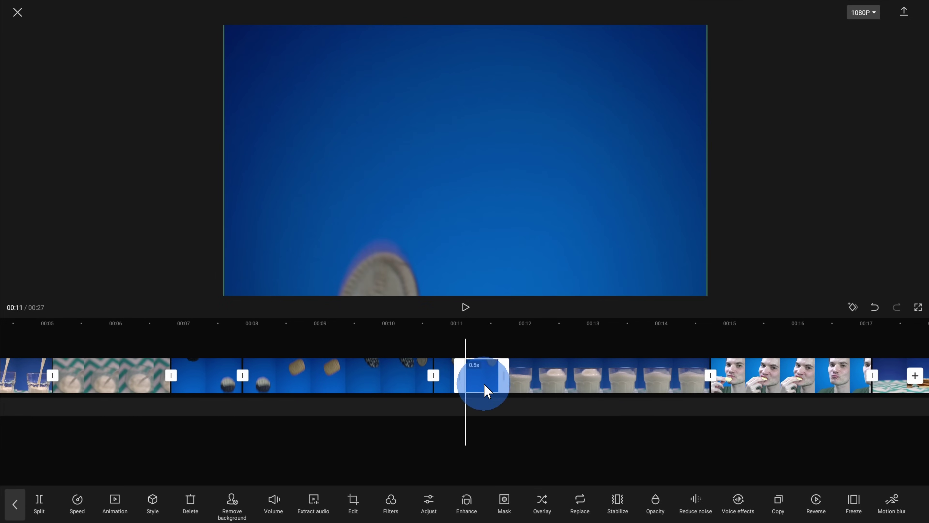
pyautogui.click(201, 487)
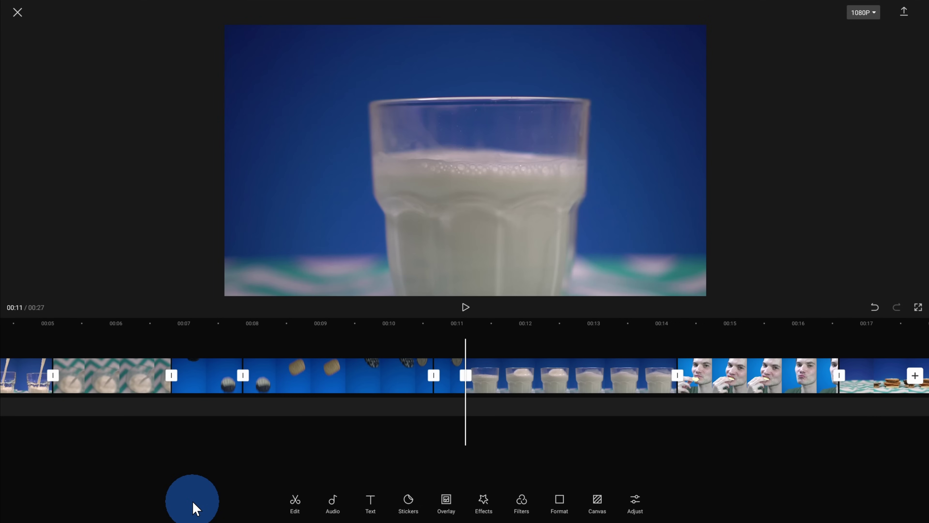
# - Delete the 2.8 s middle piece of the falling cookie clip
pyautogui.click(340, 378)
pyautogui.moveTo(345, 377); pyautogui.dragTo(401, 374)
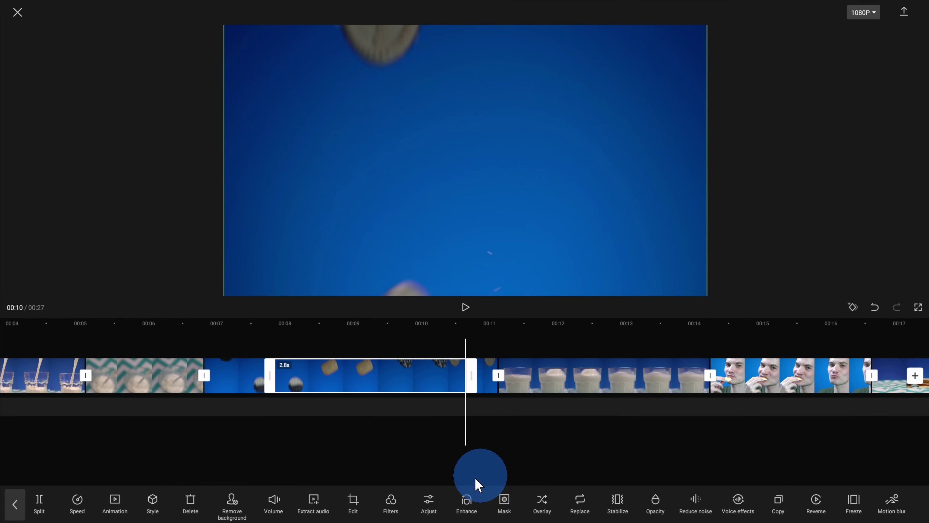
pyautogui.click(191, 499)
# - Play the sequence from 00:06 into the milk glass clip, and move the short second cookie piece ahead of the 1 s cookie piece
pyautogui.moveTo(460, 447); pyautogui.dragTo(571, 445)
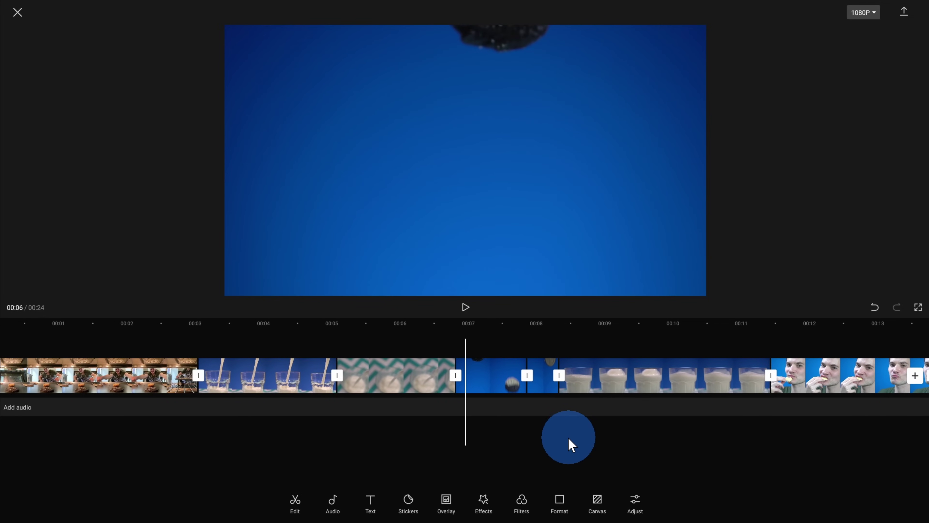
pyautogui.press('space')
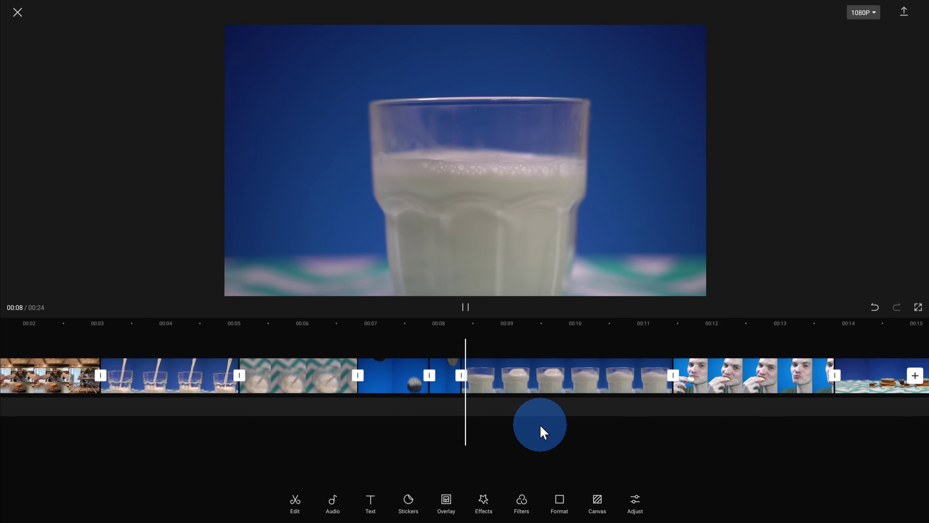
pyautogui.press('space')
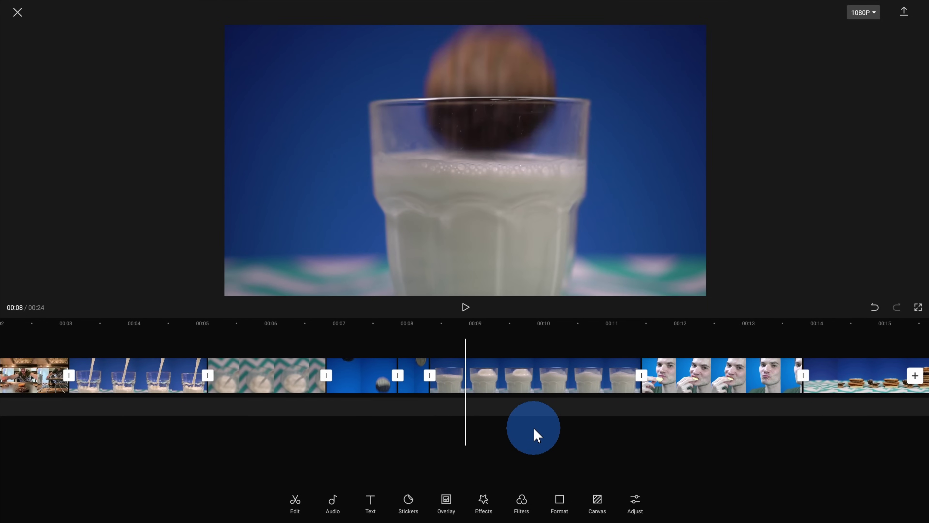
pyautogui.click(534, 430)
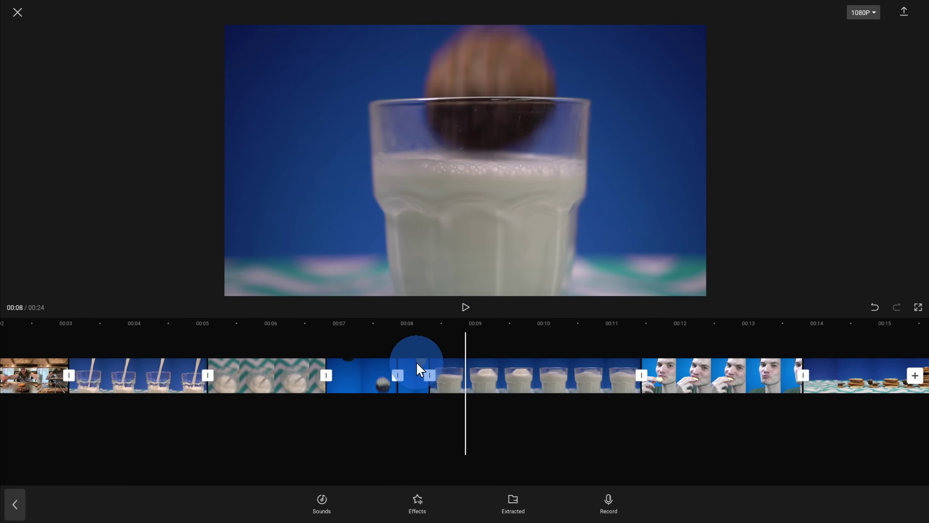
pyautogui.moveTo(361, 369); pyautogui.dragTo(396, 371)
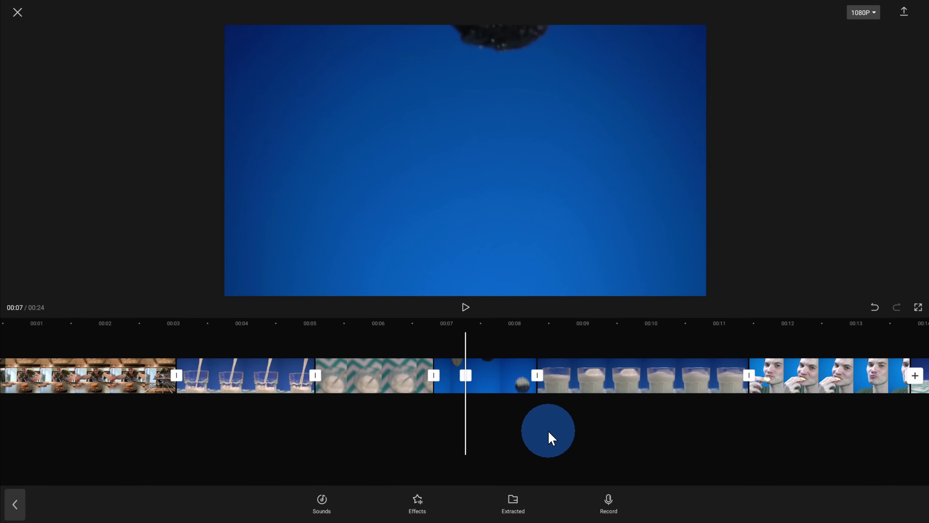
# - Delete the clip of the man eating a cookie and undo the deletion
pyautogui.moveTo(818, 425); pyautogui.dragTo(492, 410)
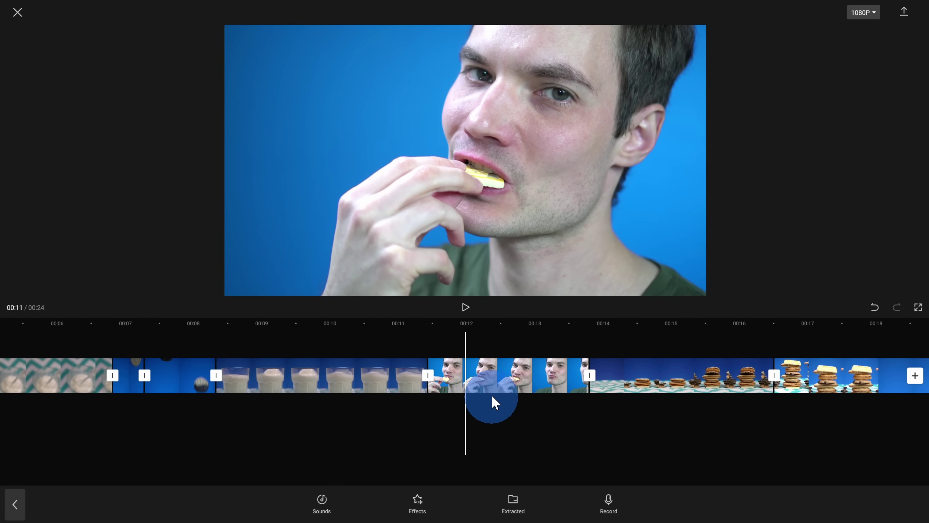
pyautogui.click(494, 381)
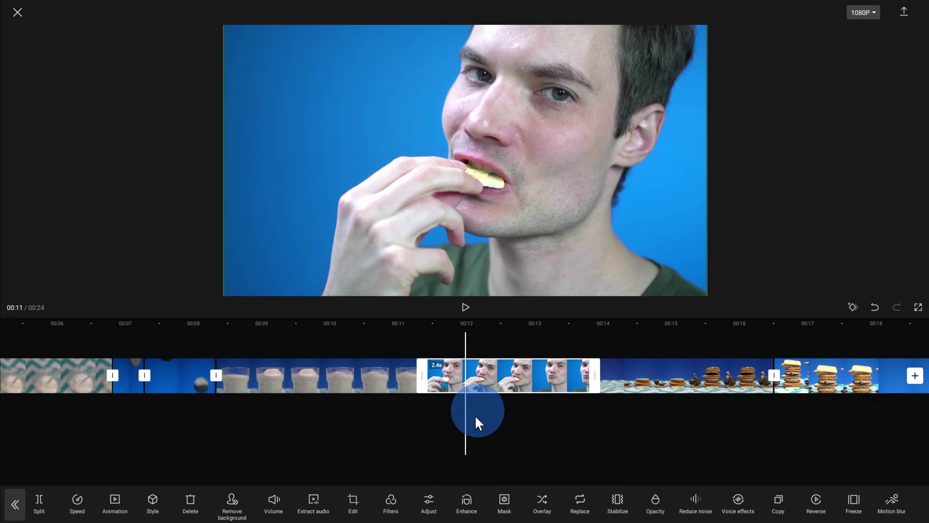
pyautogui.click(189, 500)
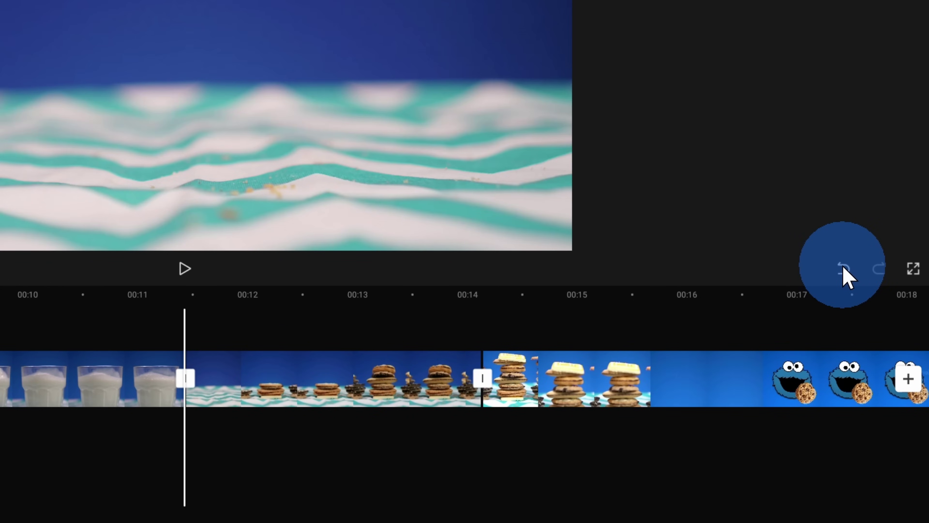
pyautogui.click(843, 269)
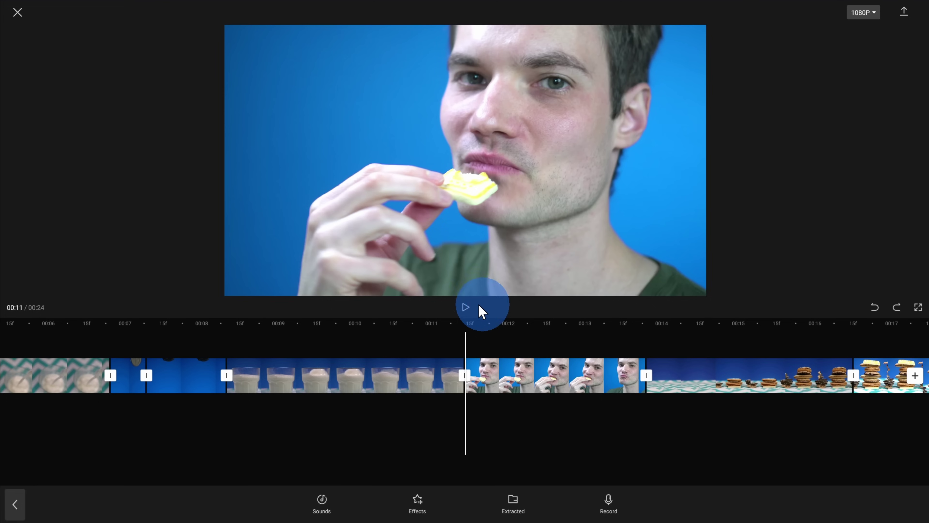
# - Play the sequence from 00:11 to 00:14, continue it in full-screen preview to 00:17, and leave full screen
pyautogui.click(465, 309)
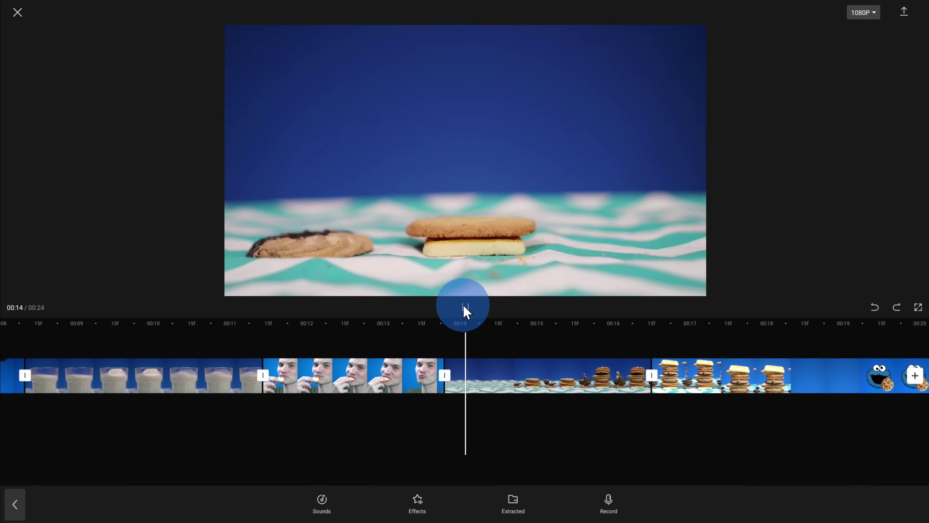
pyautogui.click(475, 306)
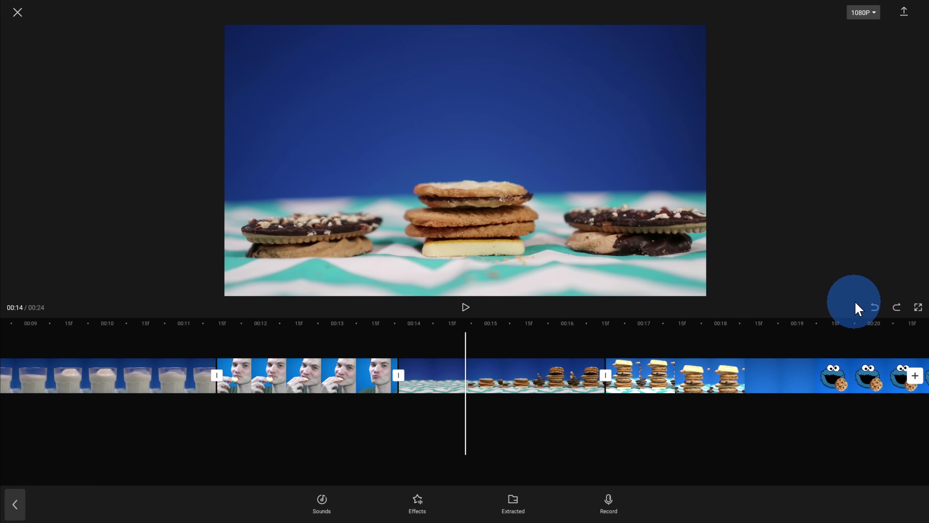
pyautogui.click(918, 307)
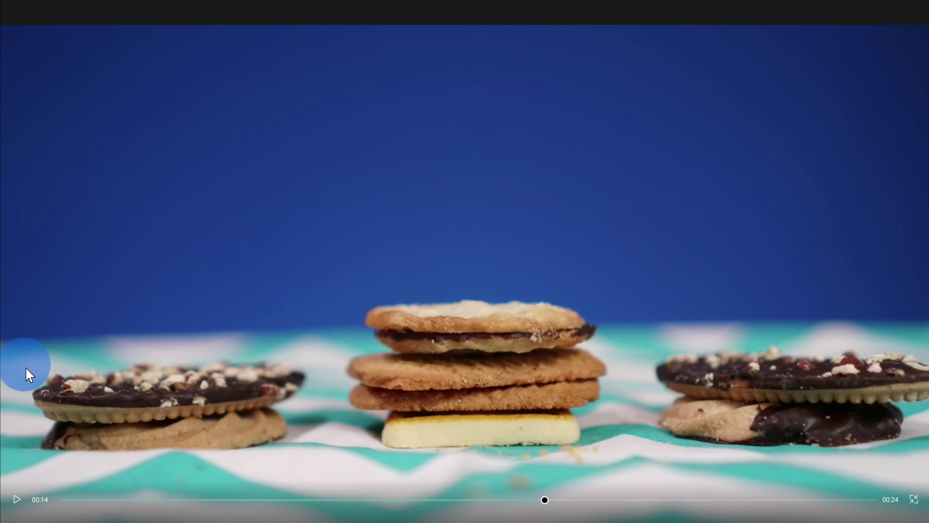
pyautogui.click(19, 500)
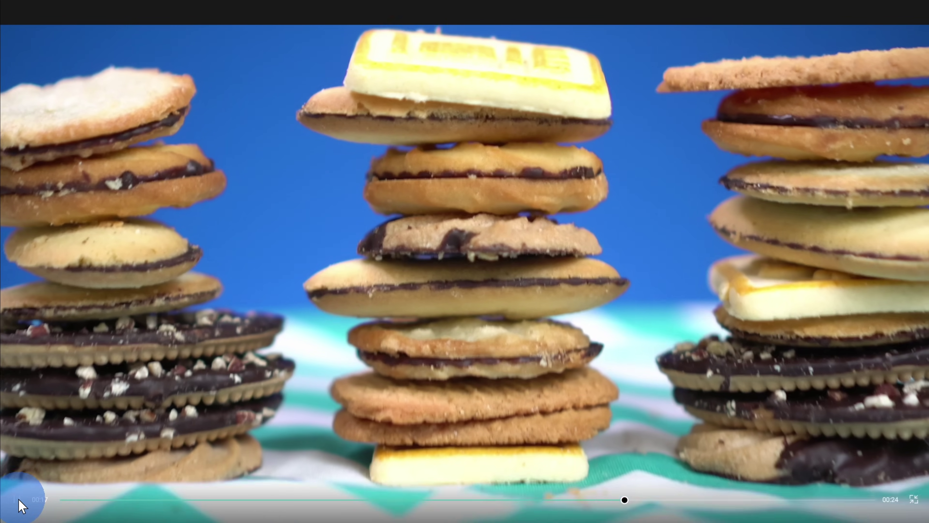
pyautogui.click(18, 503)
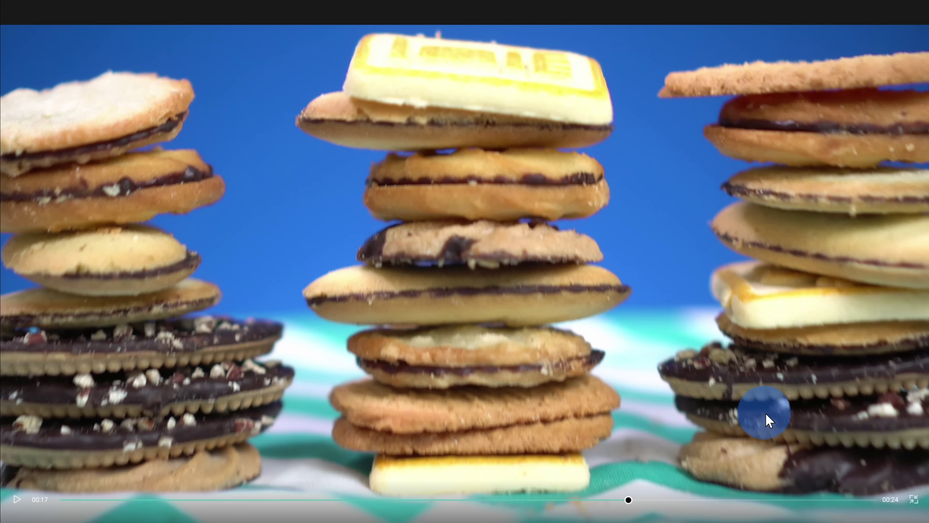
pyautogui.click(914, 500)
# - Play the cut between the growing cookie stacks clip and the following cookie stack clip from about 00:16
pyautogui.click(606, 202)
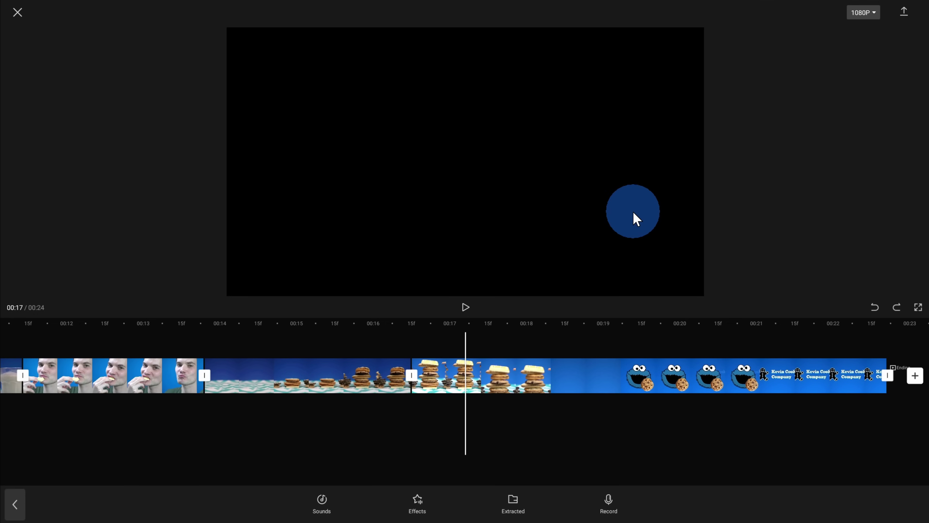
pyautogui.moveTo(544, 357); pyautogui.dragTo(429, 373)
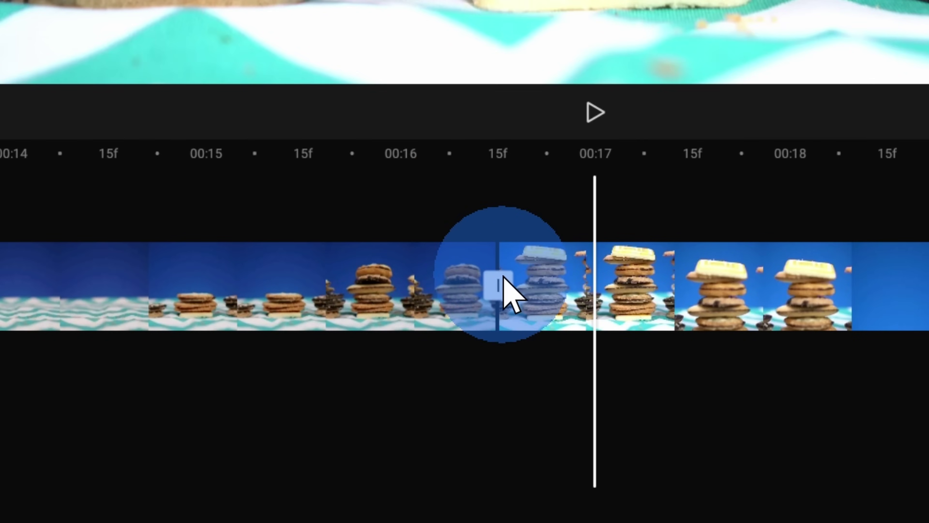
pyautogui.moveTo(504, 277); pyautogui.dragTo(463, 320)
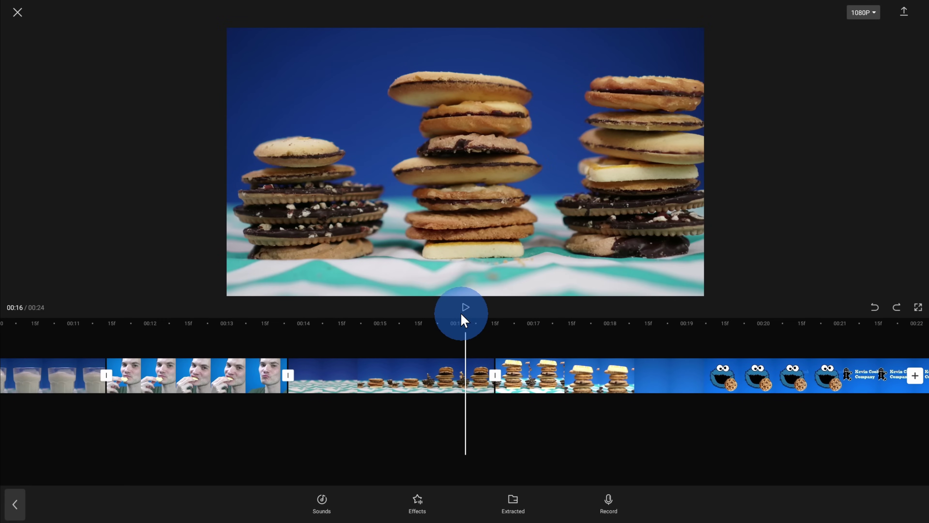
pyautogui.click(464, 309)
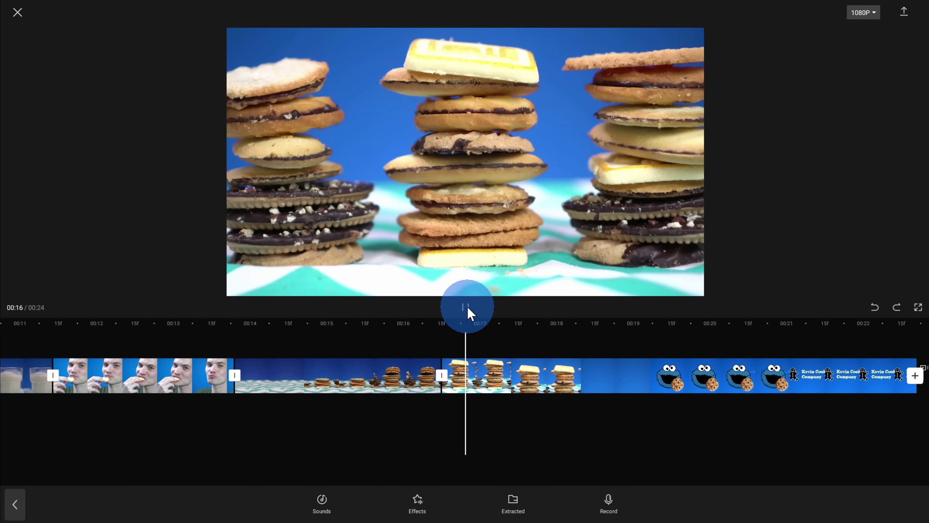
# - Move back to about 00:15 and play the growing cookie stacks clip through its cut into the following stack clip again
pyautogui.moveTo(404, 371); pyautogui.dragTo(399, 369)
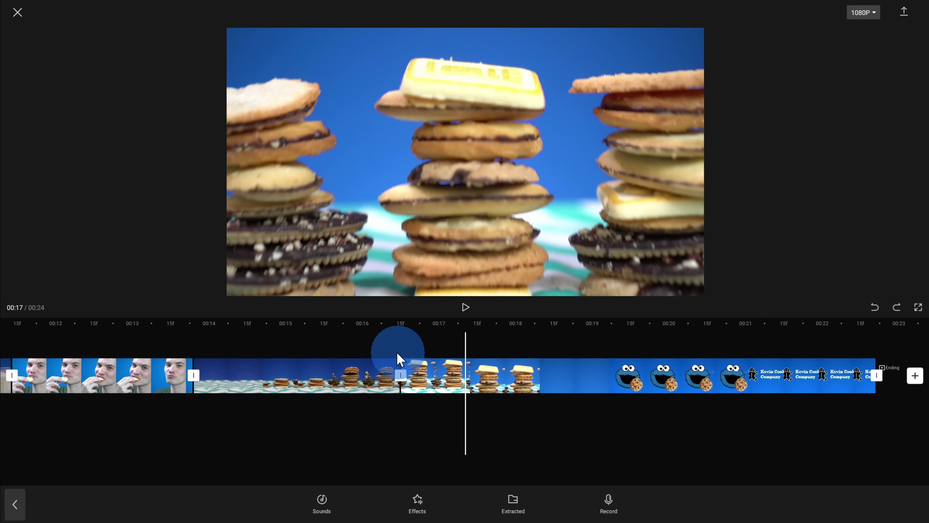
pyautogui.moveTo(396, 355); pyautogui.dragTo(621, 353)
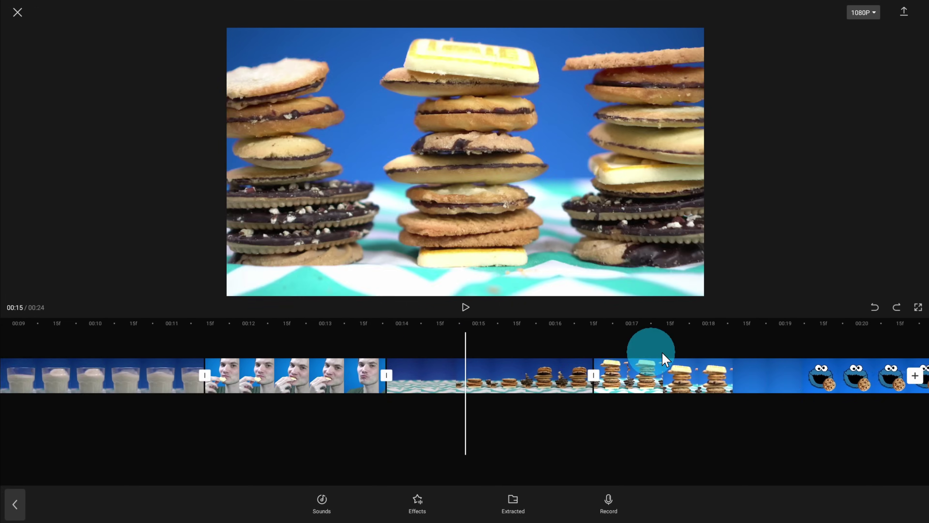
pyautogui.moveTo(510, 354); pyautogui.dragTo(460, 350)
pyautogui.press('space')
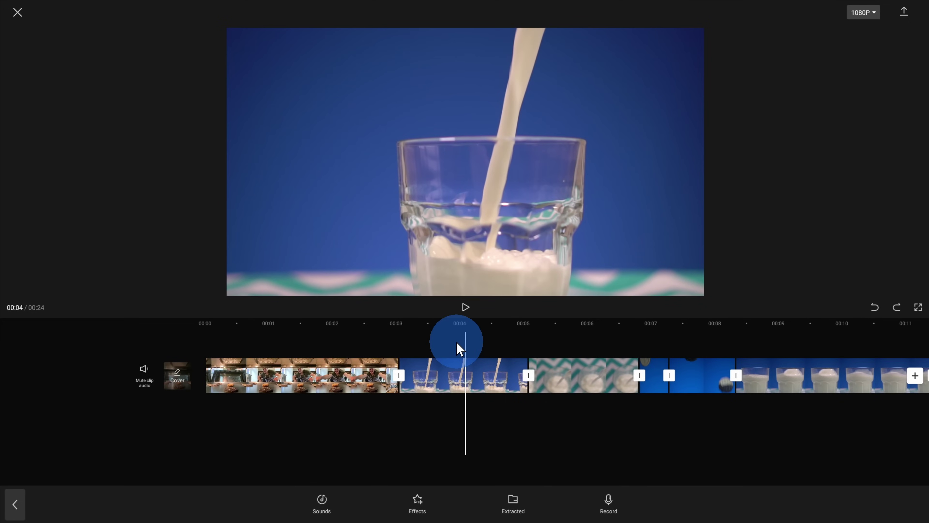
# - Open the transition options between the opening baking clip and the milk-pouring clip and examine the Basic, Camera, Social Media and MG categories
pyautogui.click(398, 375)
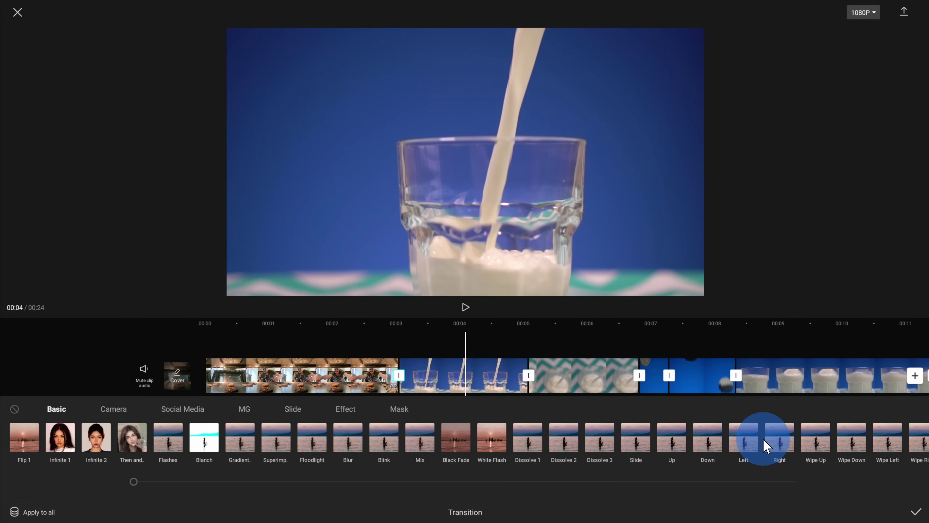
pyautogui.moveTo(835, 448); pyautogui.dragTo(549, 444)
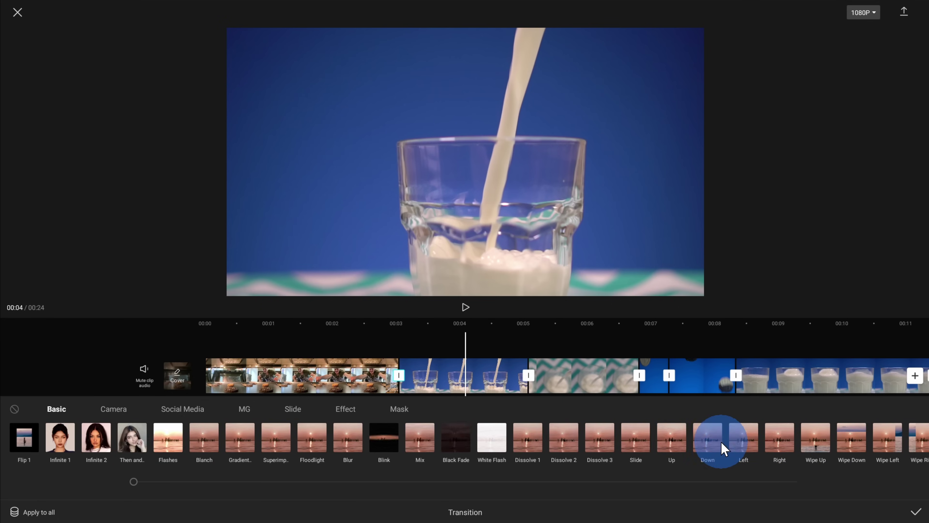
pyautogui.click(127, 408)
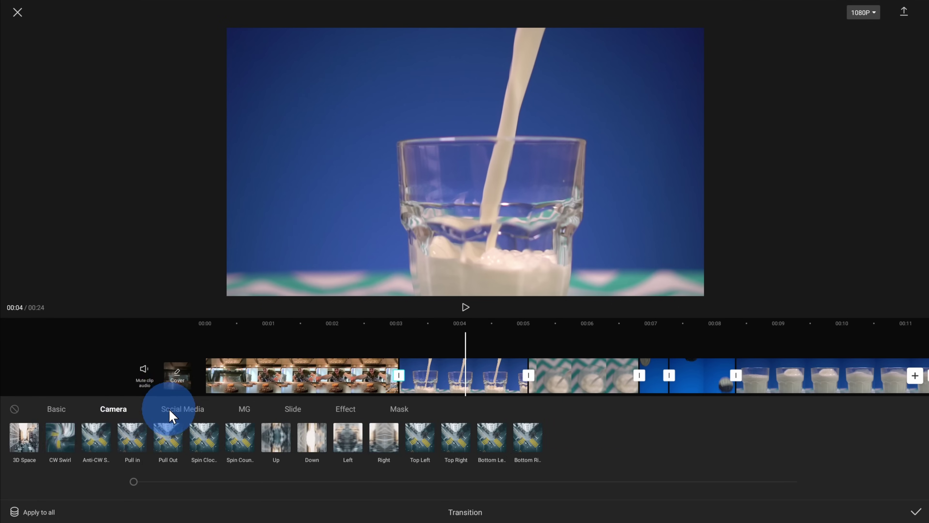
pyautogui.click(186, 409)
pyautogui.click(248, 412)
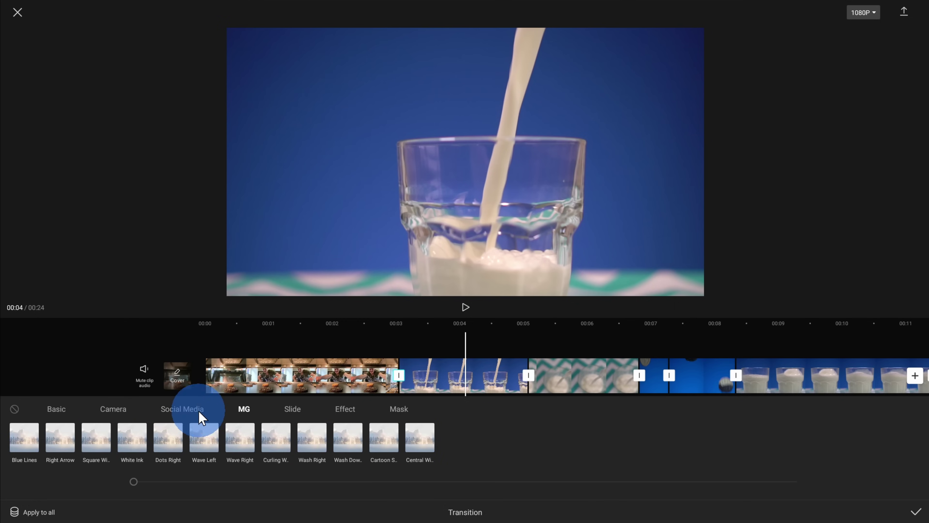
pyautogui.click(59, 411)
pyautogui.click(113, 408)
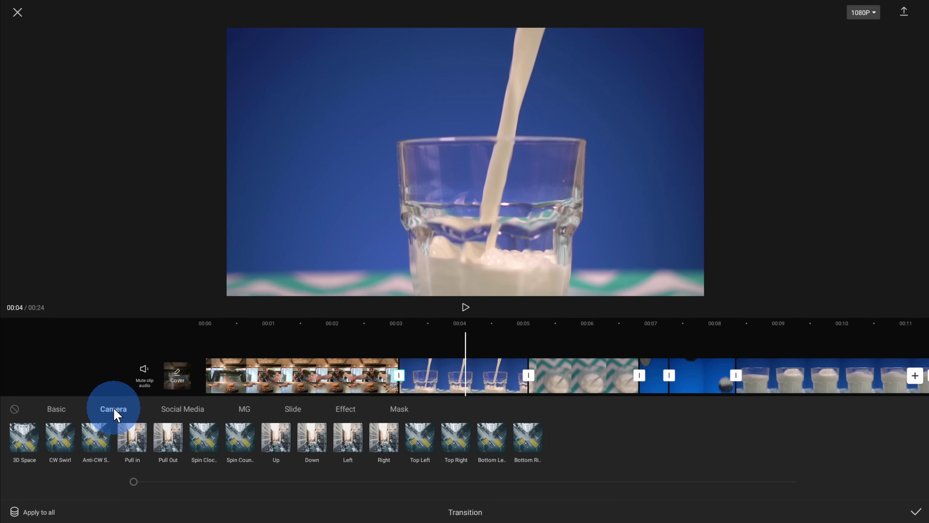
# - Try the Spin Clockwise camera transition between the baking and milk-pouring clips, and apply Spin Counterclockwise instead
pyautogui.click(143, 439)
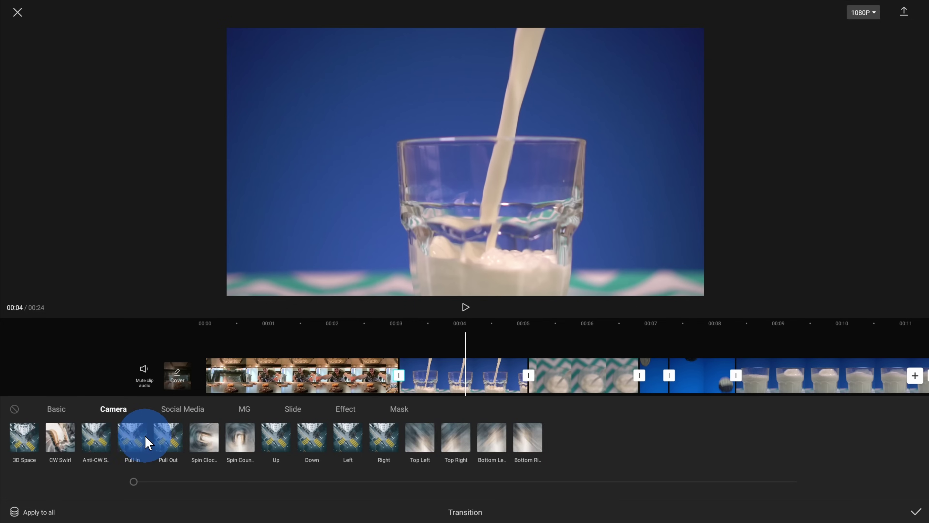
pyautogui.click(202, 439)
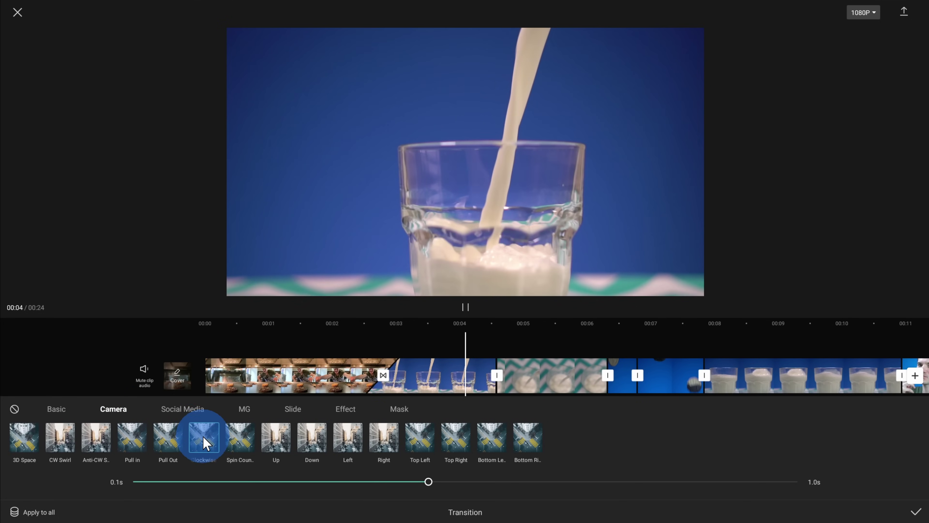
pyautogui.click(204, 441)
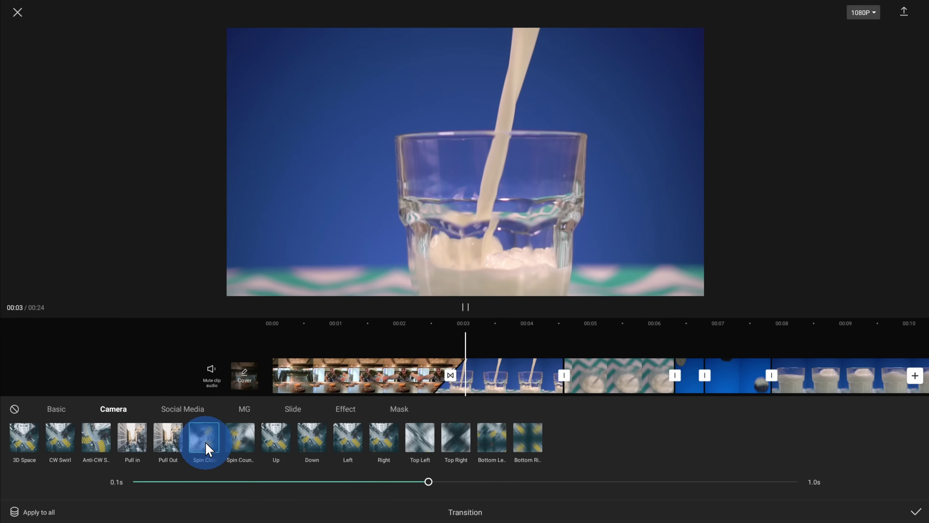
pyautogui.click(348, 178)
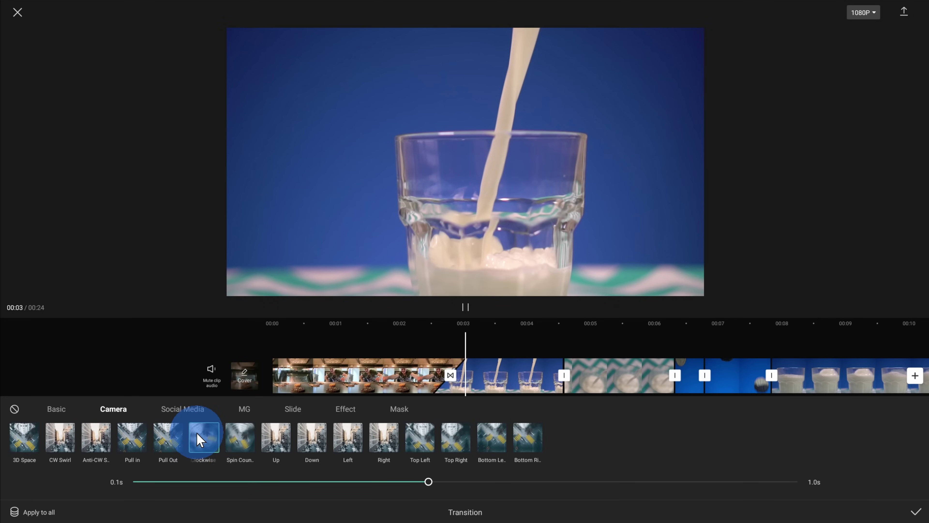
pyautogui.click(240, 441)
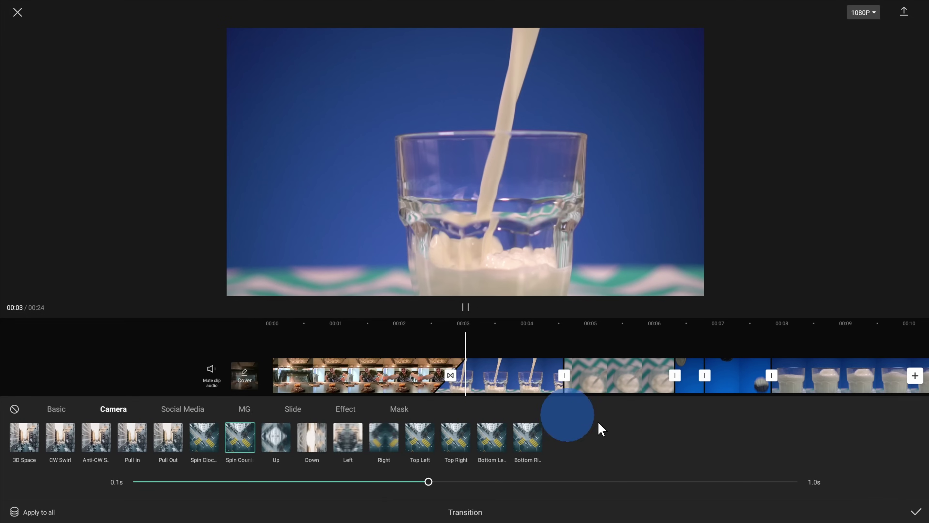
pyautogui.click(916, 511)
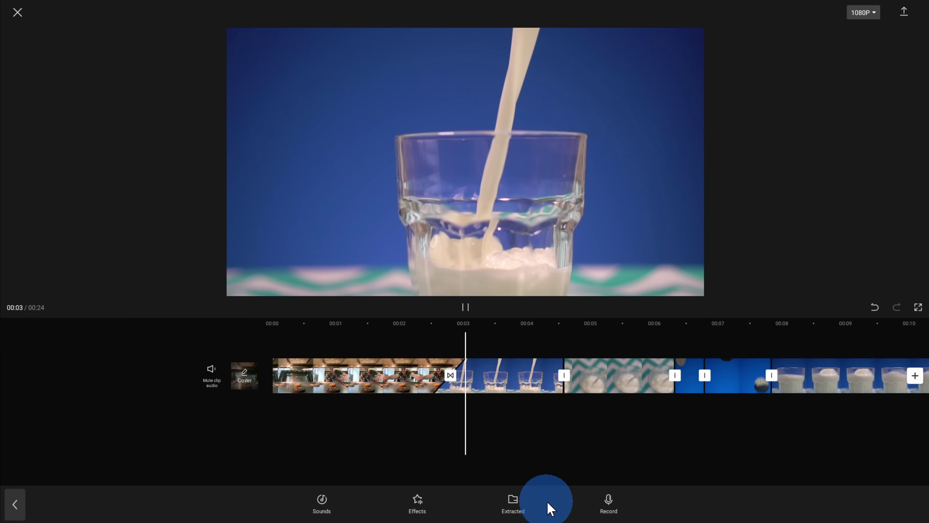
# - Return to the main editing tools and open the sound library for adding audio to the project
pyautogui.click(16, 504)
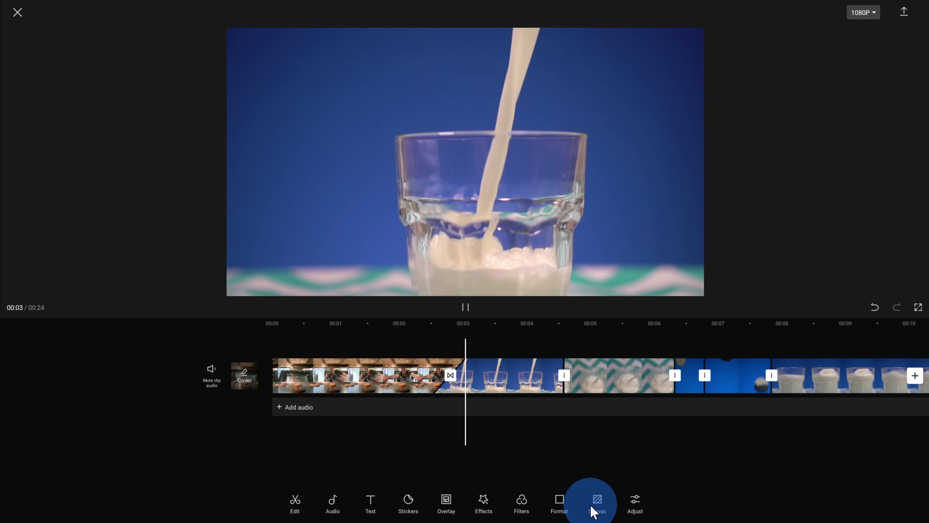
pyautogui.click(433, 405)
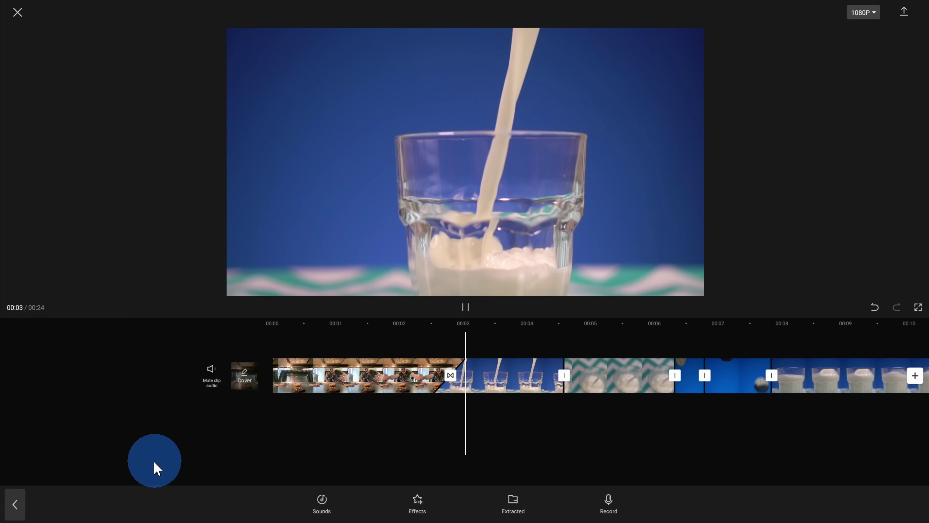
pyautogui.click(20, 504)
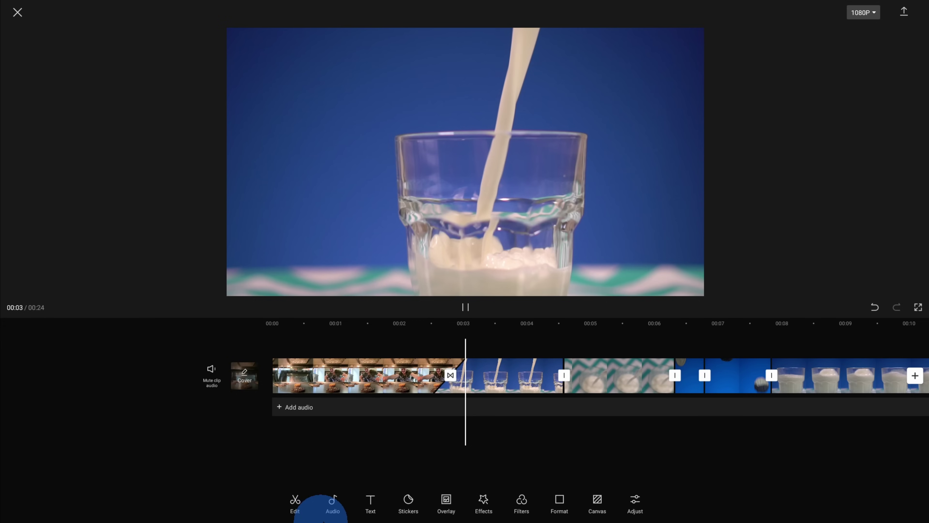
pyautogui.click(333, 502)
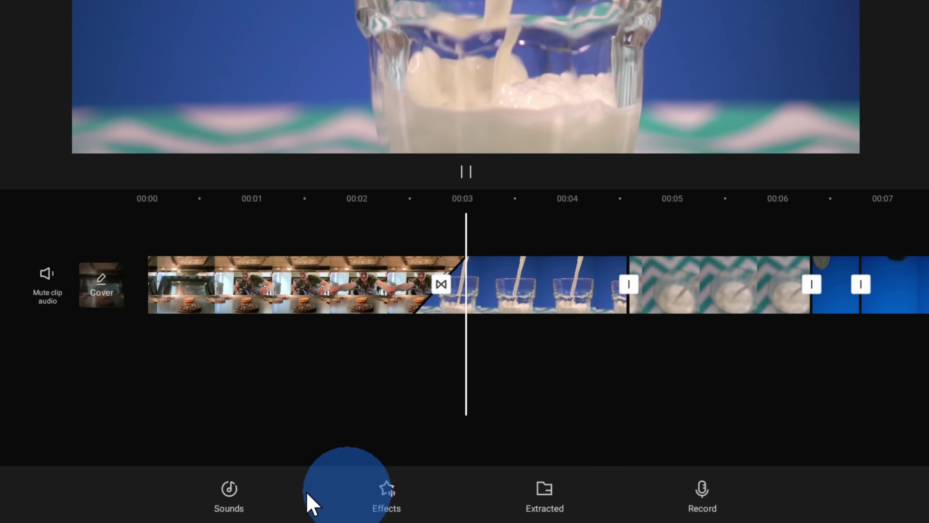
pyautogui.click(230, 490)
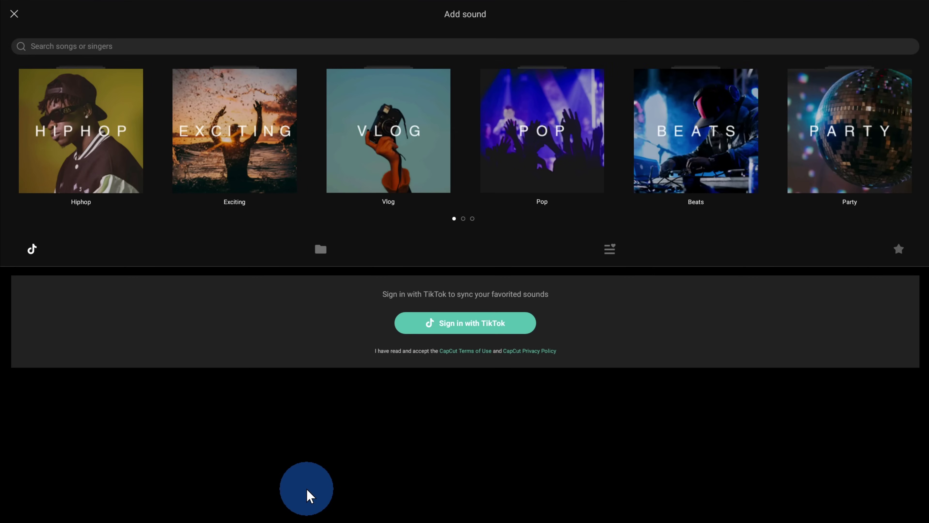
# - Browse the songs in the Hiphop category and return to the sound library overview
pyautogui.click(122, 126)
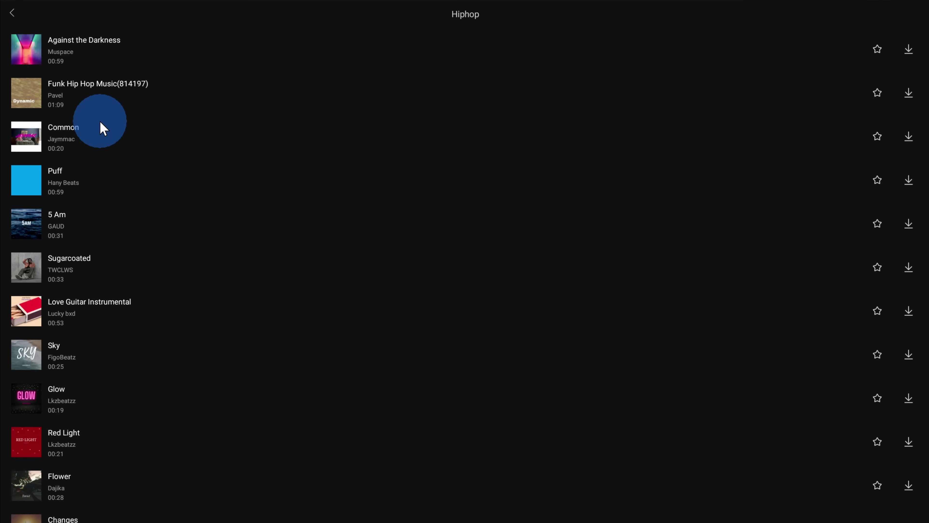
pyautogui.scroll(-2, 94, 81)
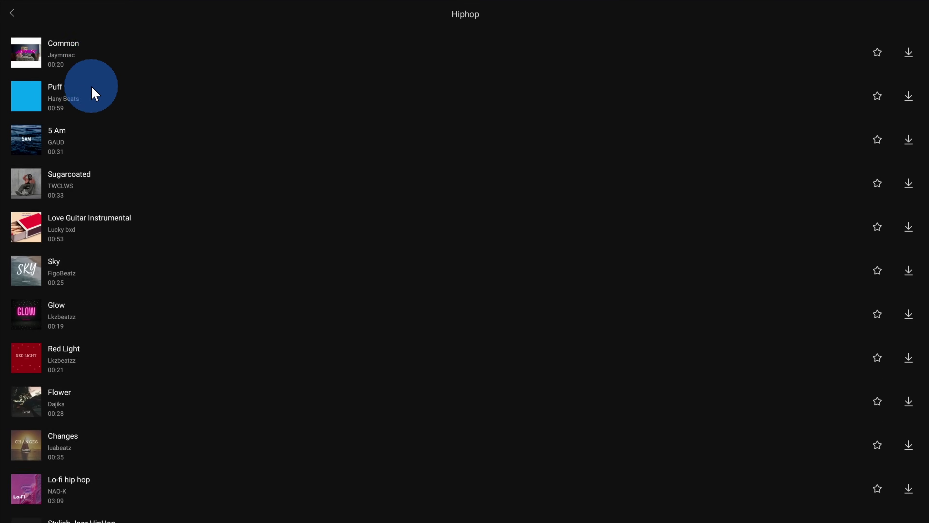
pyautogui.scroll(-8, 83, 176)
pyautogui.scroll(9, 87, 299)
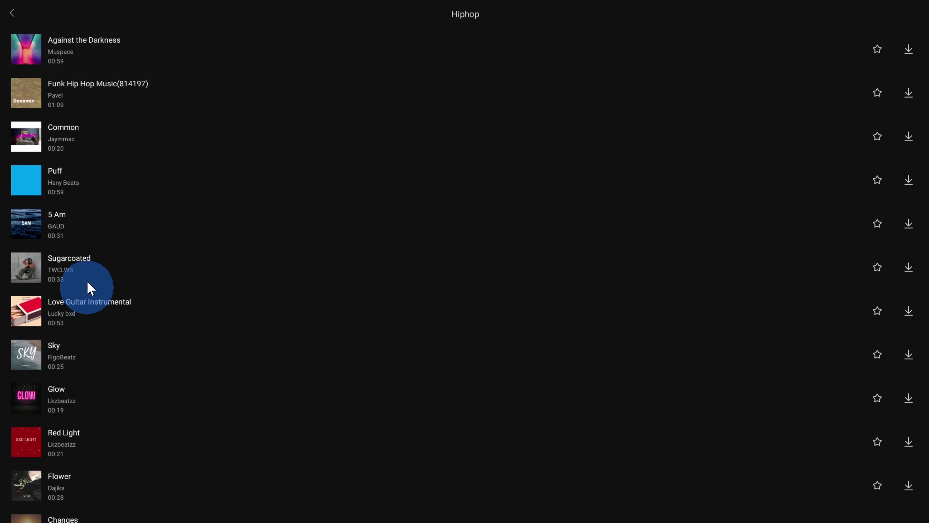
pyautogui.click(19, 22)
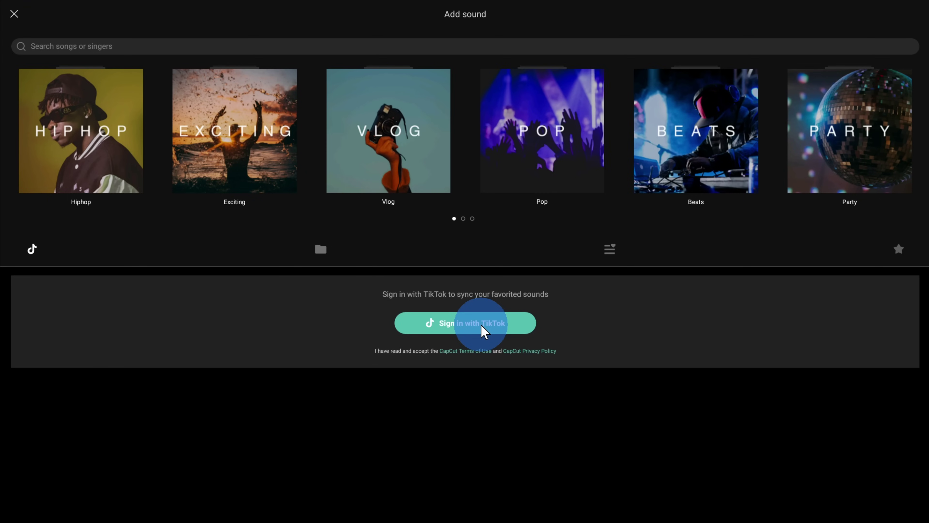
# - Preview "Corndogs in Santa Monica - The Great North Sound Society.mp3" from the device sounds and add it to the timeline
pyautogui.click(323, 251)
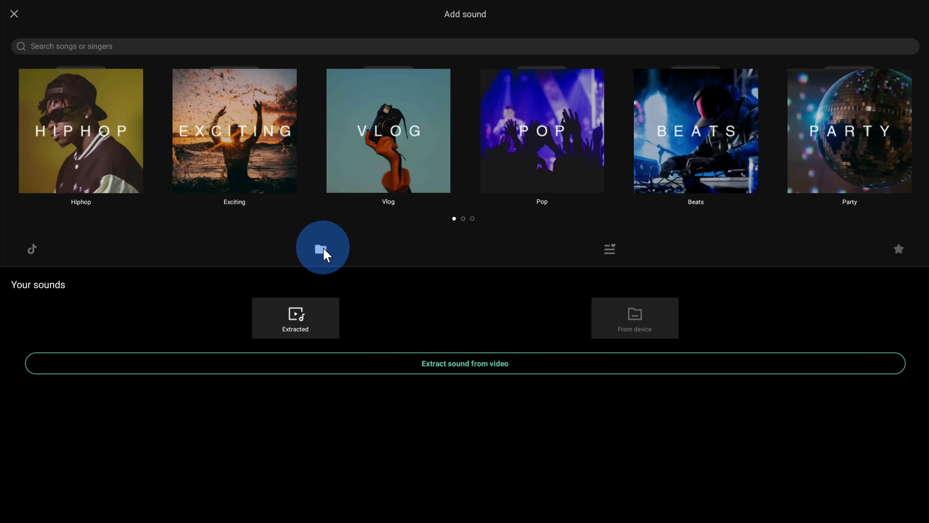
pyautogui.click(654, 326)
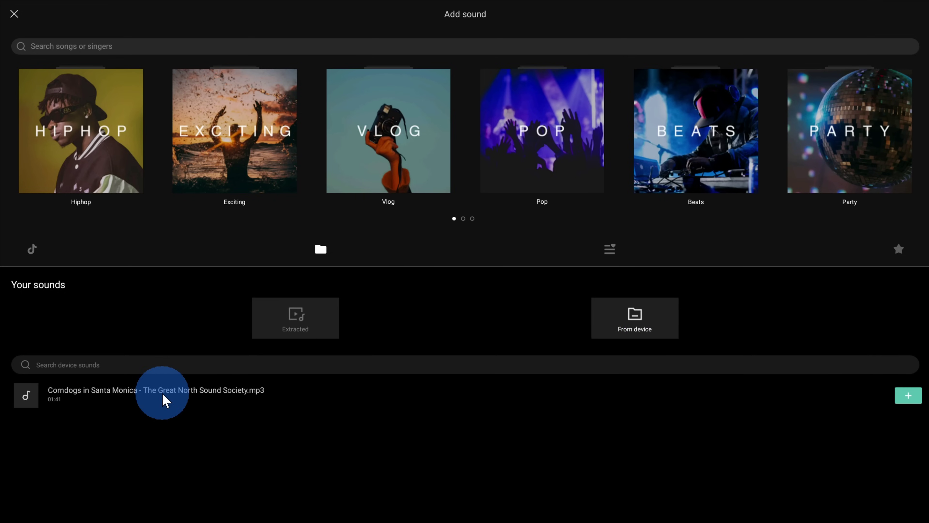
pyautogui.click(151, 400)
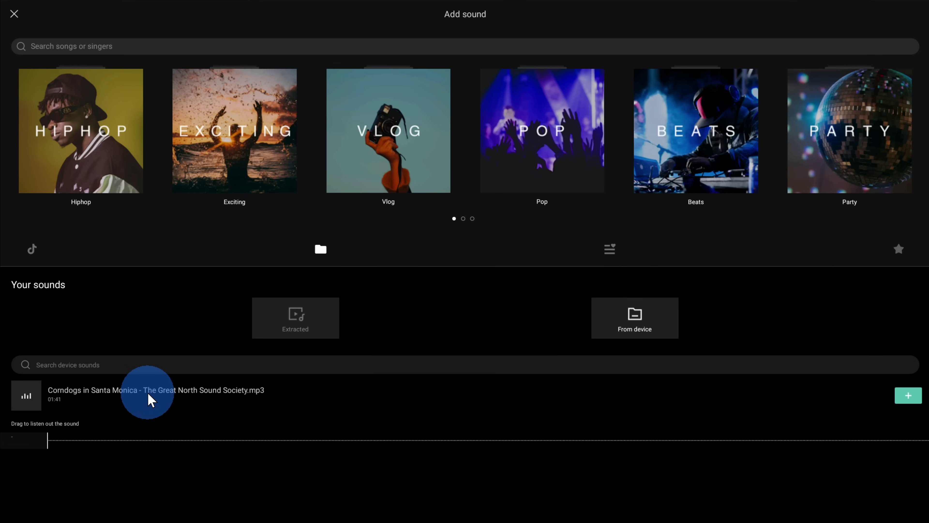
pyautogui.click(27, 395)
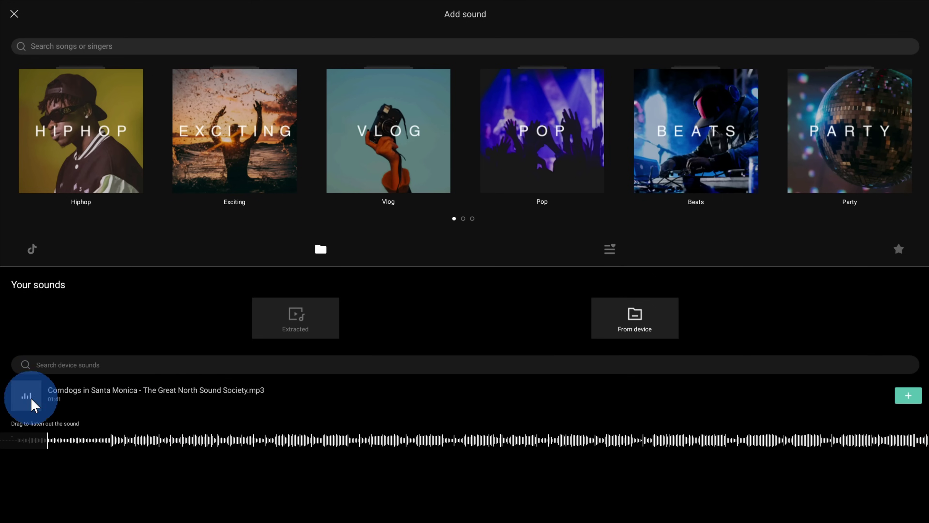
pyautogui.click(911, 396)
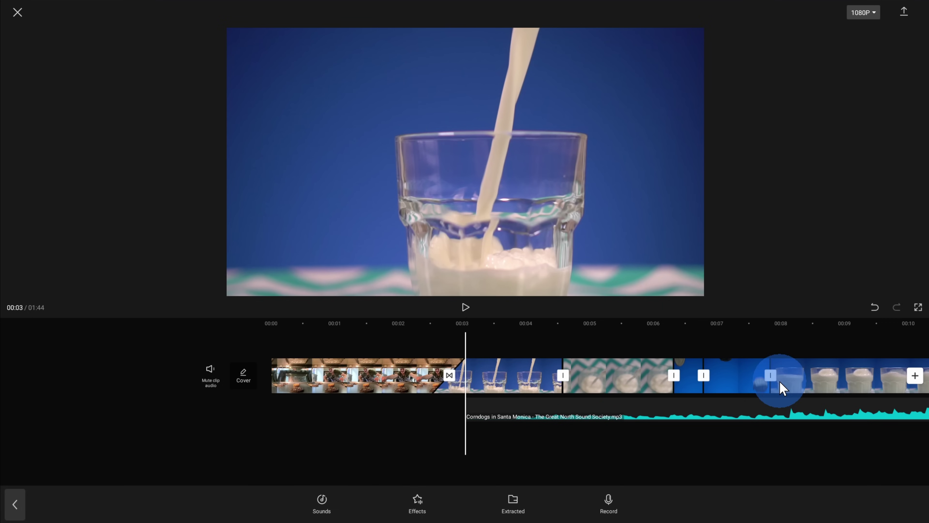
# - Move the Corndogs in Santa Monica music clip to the start of the timeline at 00:00 and select it
pyautogui.moveTo(504, 408)
pyautogui.mouseDown()
pyautogui.moveTo(384, 411)
pyautogui.moveTo(535, 407)
pyautogui.moveTo(507, 409)
pyautogui.mouseUp()
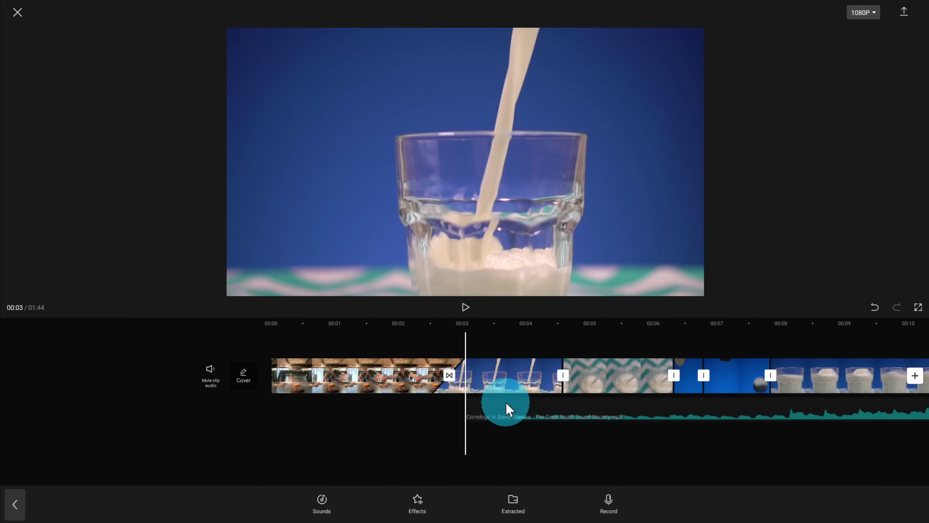
pyautogui.moveTo(507, 409); pyautogui.dragTo(293, 407)
pyautogui.click(278, 415)
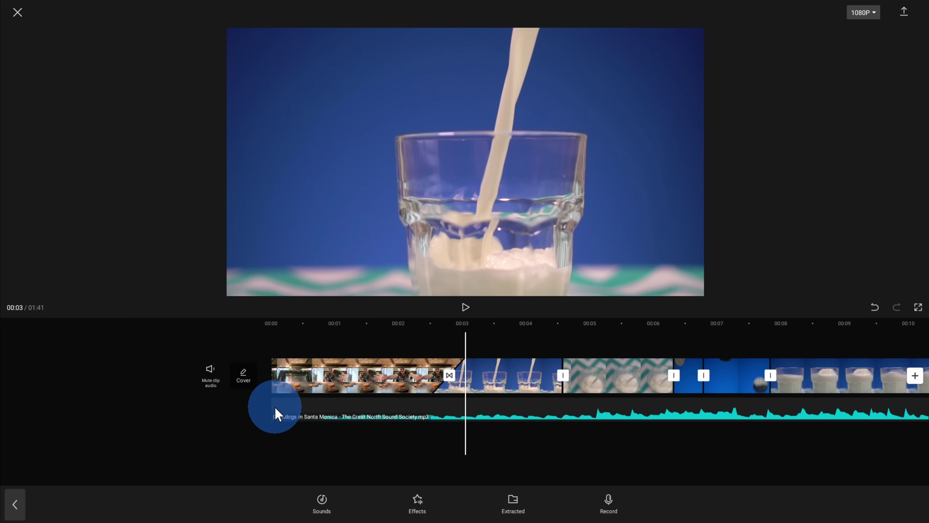
pyautogui.moveTo(278, 415); pyautogui.dragTo(475, 410)
pyautogui.click(475, 411)
pyautogui.moveTo(475, 410); pyautogui.dragTo(270, 406)
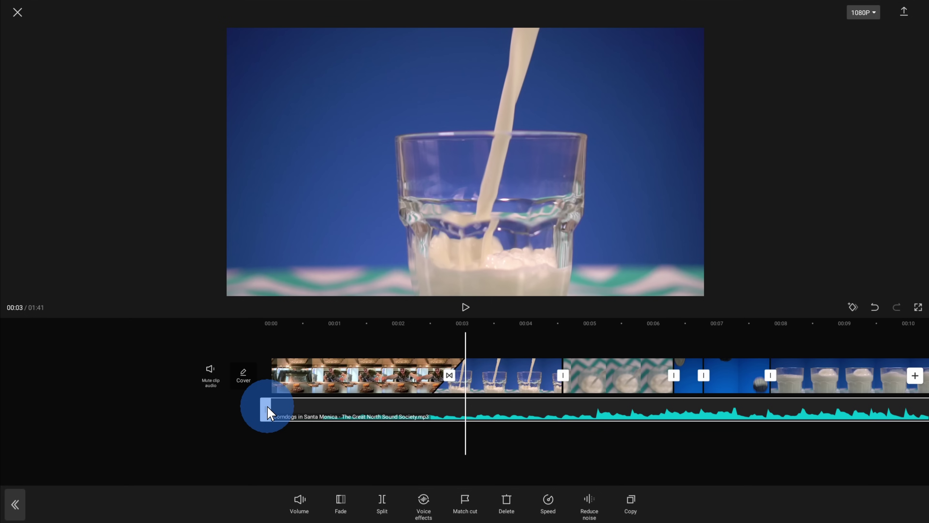
# - Trim about 3 s off the beginning of the music clip and move the clip back to 00:00
pyautogui.moveTo(270, 413); pyautogui.dragTo(459, 411)
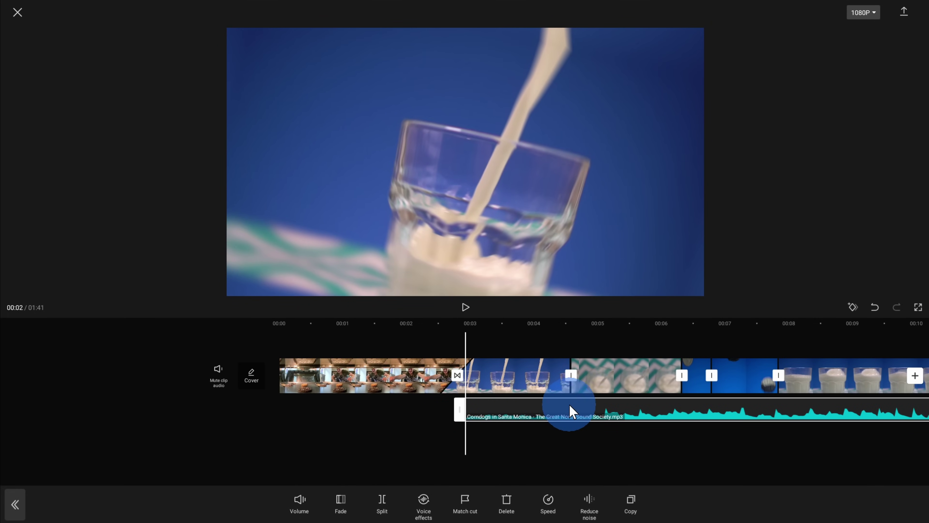
pyautogui.moveTo(571, 407); pyautogui.dragTo(314, 416)
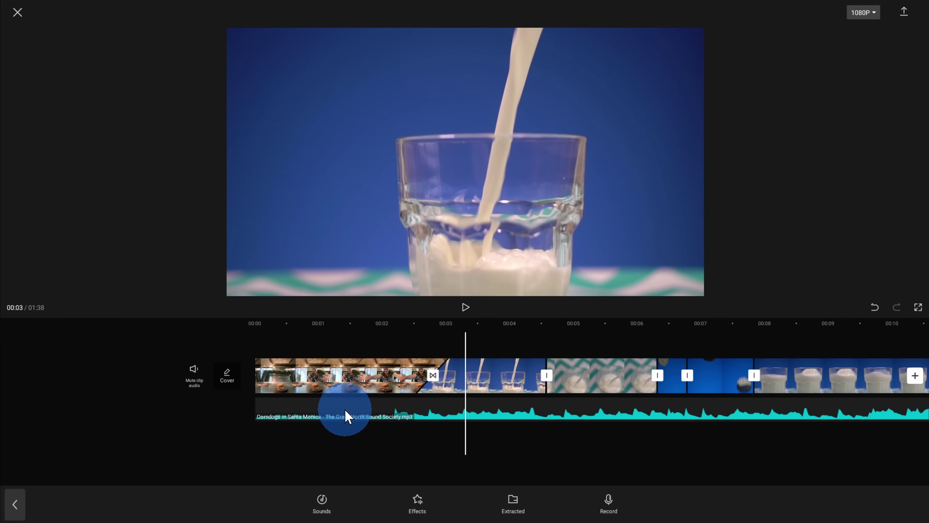
# - Split the Corndogs in Santa Monica music clip where the last video clip ends, just before the Ending clip
pyautogui.scroll(-5, 499, 425)
pyautogui.scroll(-4, 500, 425)
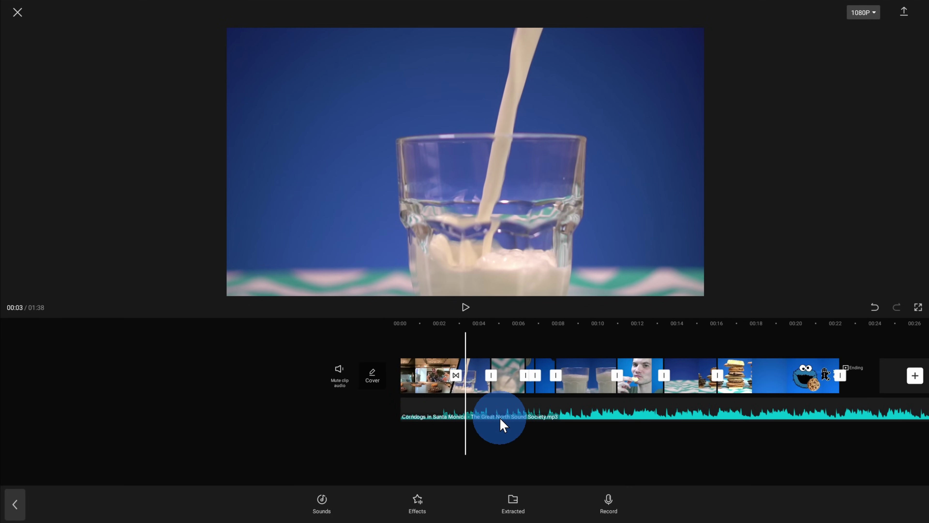
pyautogui.moveTo(679, 447); pyautogui.dragTo(406, 450)
pyautogui.moveTo(537, 442); pyautogui.dragTo(617, 441)
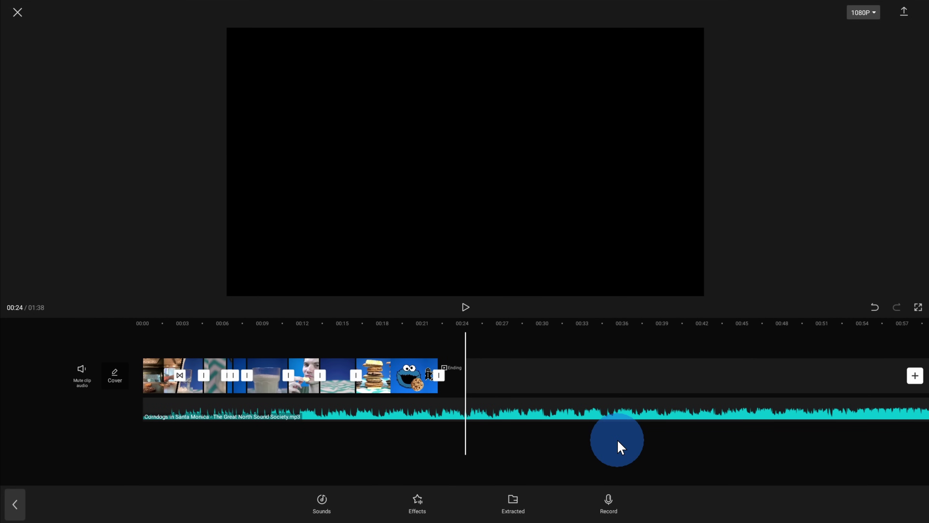
pyautogui.click(561, 410)
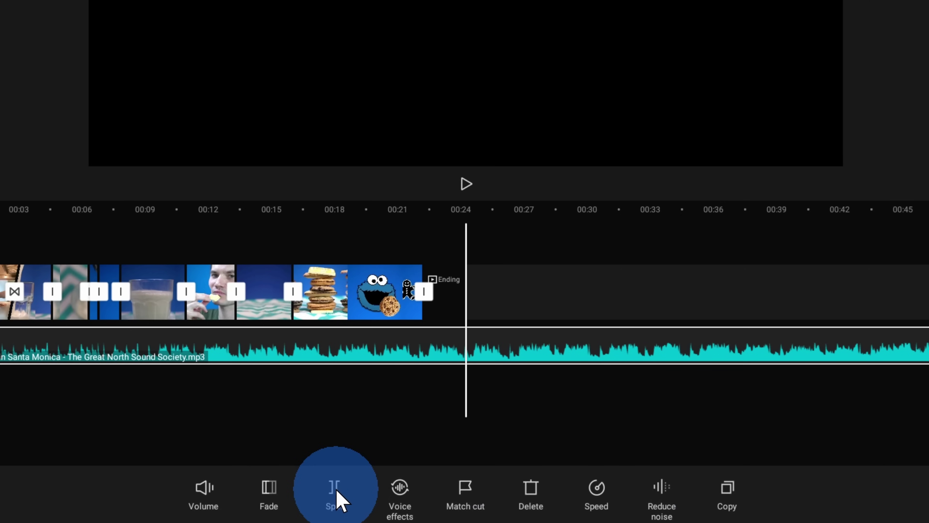
pyautogui.moveTo(530, 266); pyautogui.dragTo(582, 257)
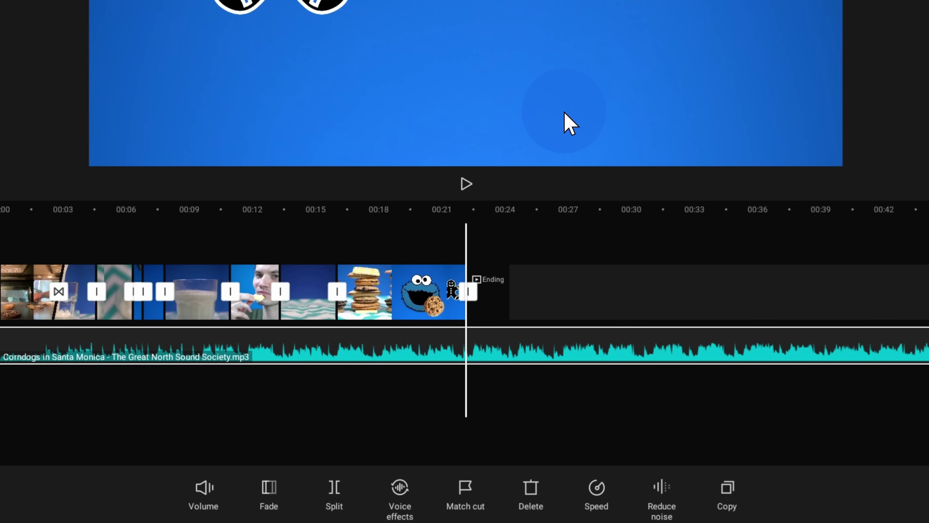
pyautogui.click(318, 506)
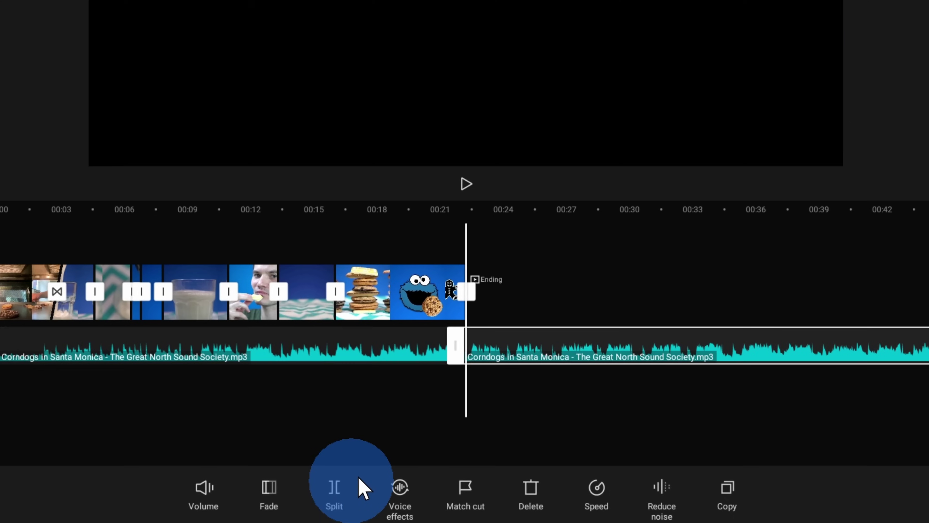
# - Delete the leftover part of the music that runs past the end of the last video clip
pyautogui.click(584, 351)
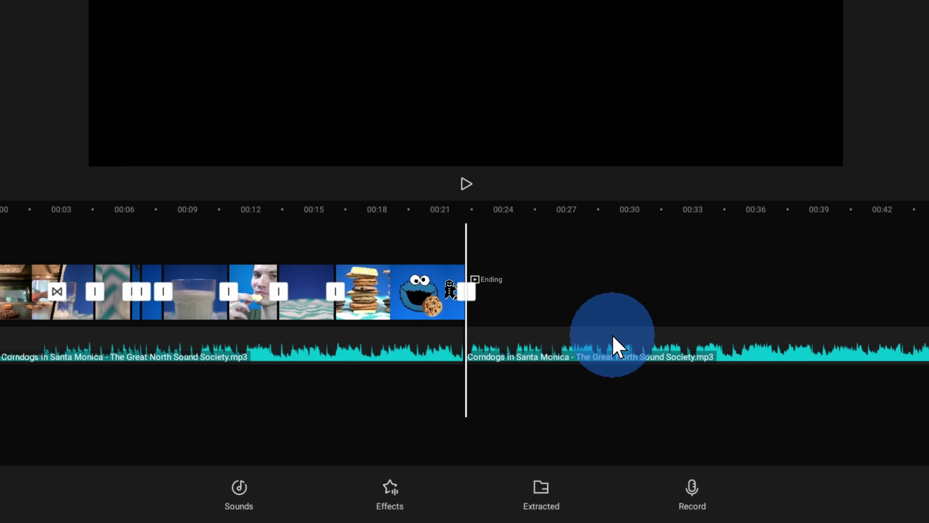
pyautogui.click(613, 345)
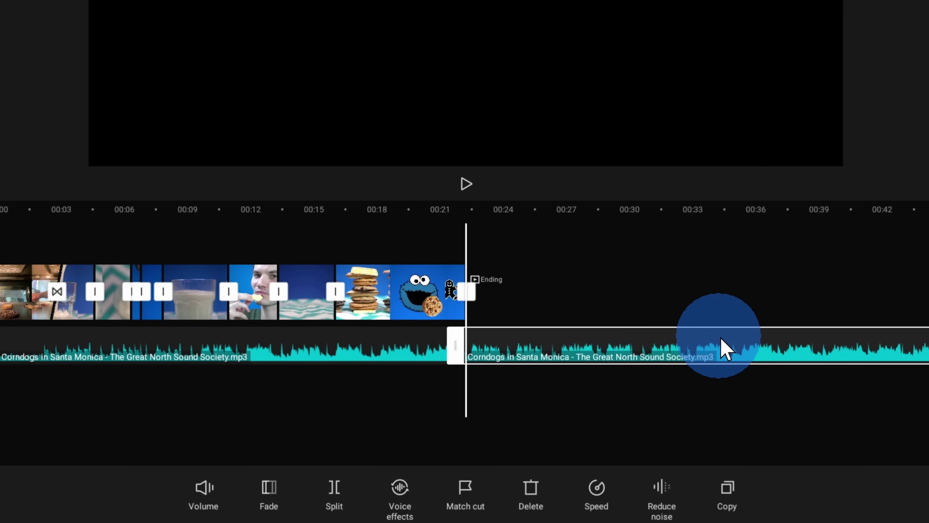
pyautogui.click(520, 507)
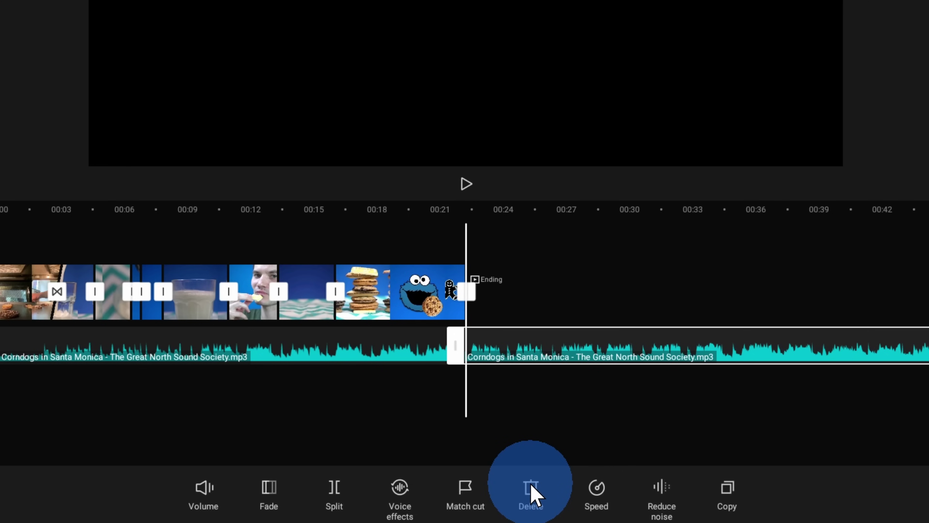
pyautogui.click(597, 395)
# - Examine the editing tools offered for the music clip and for the last video clip
pyautogui.click(471, 348)
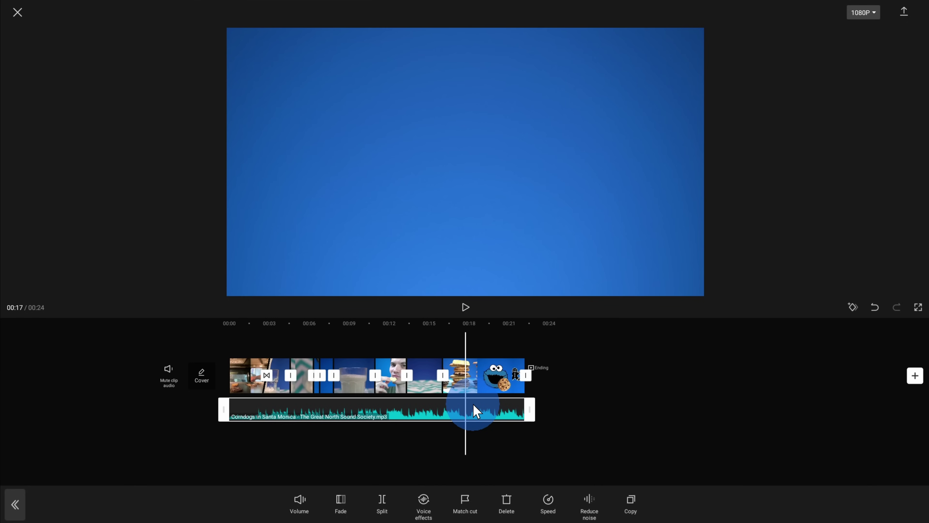
pyautogui.click(462, 385)
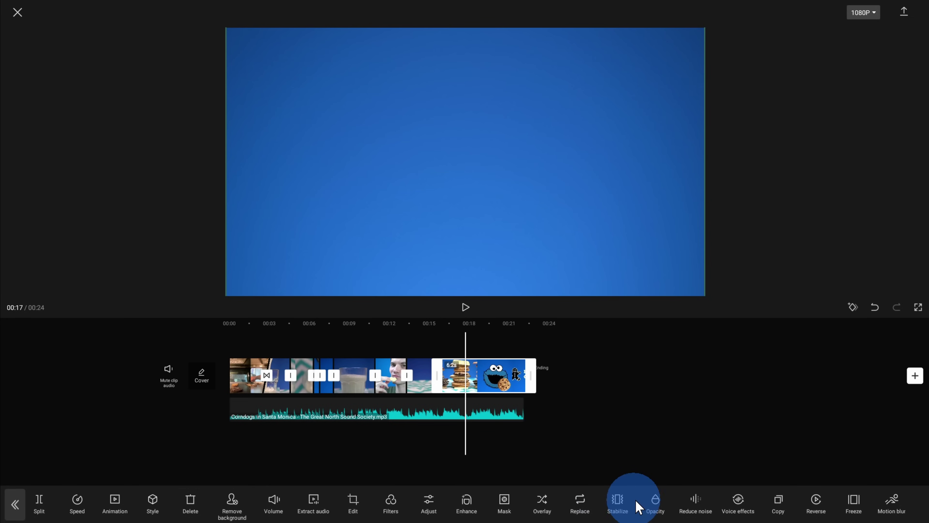
pyautogui.hscroll(1, 644, 502)
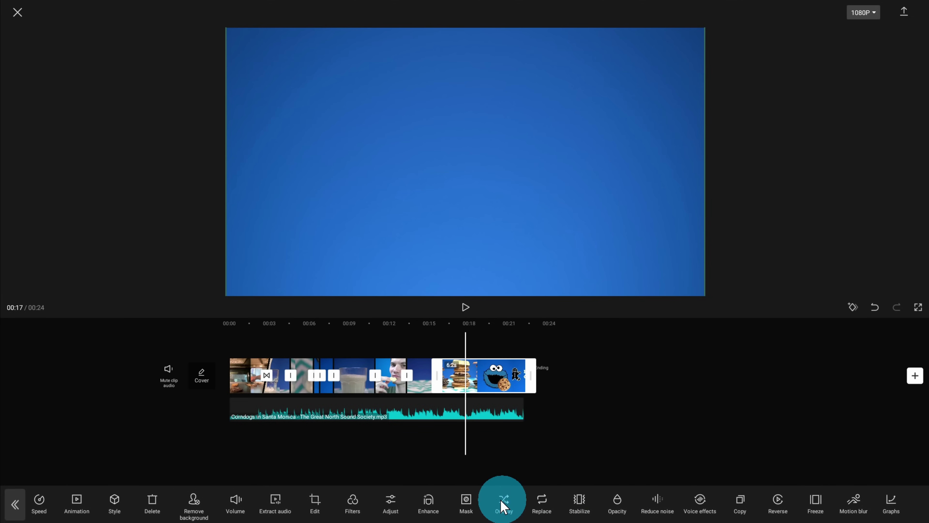
pyautogui.hscroll(-1, 512, 503)
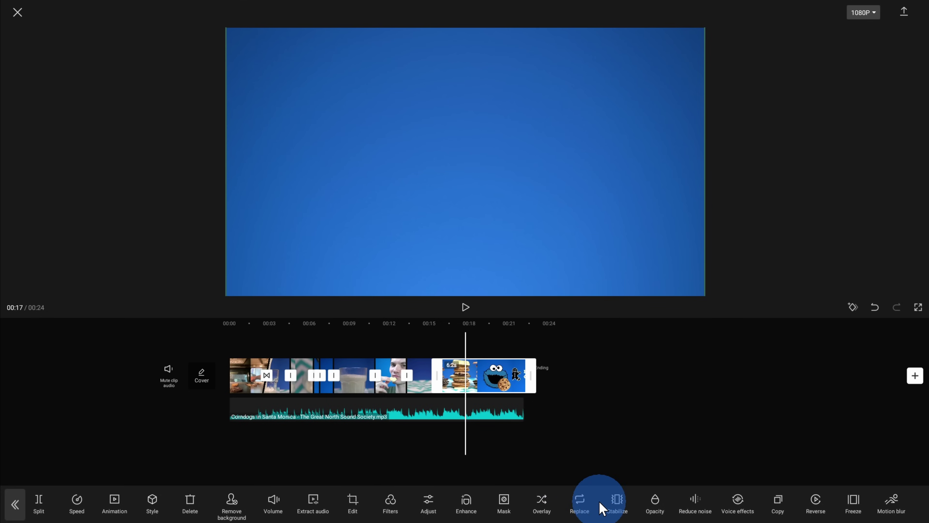
# - Give the music clip a fade-out of 2.6 s and play back the end of the video to check it
pyautogui.click(493, 416)
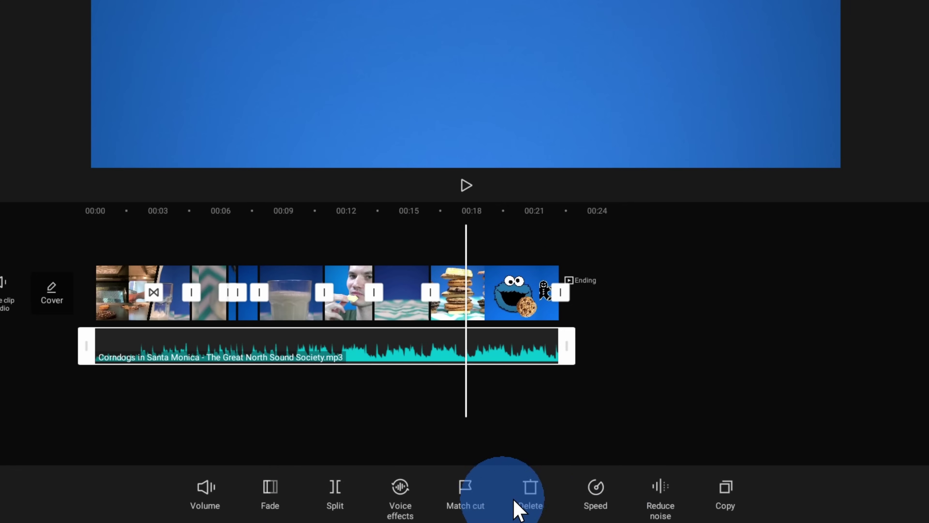
pyautogui.click(270, 487)
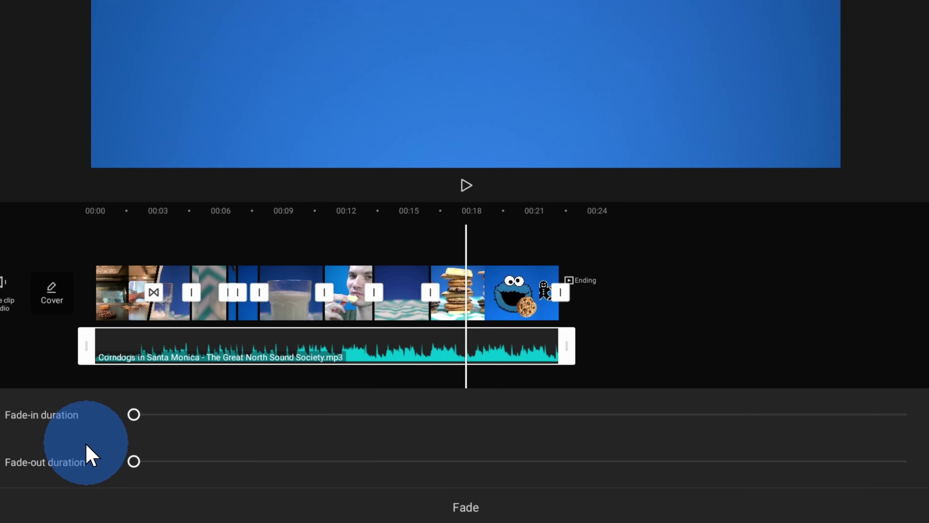
pyautogui.moveTo(134, 461); pyautogui.dragTo(334, 465)
pyautogui.click(492, 363)
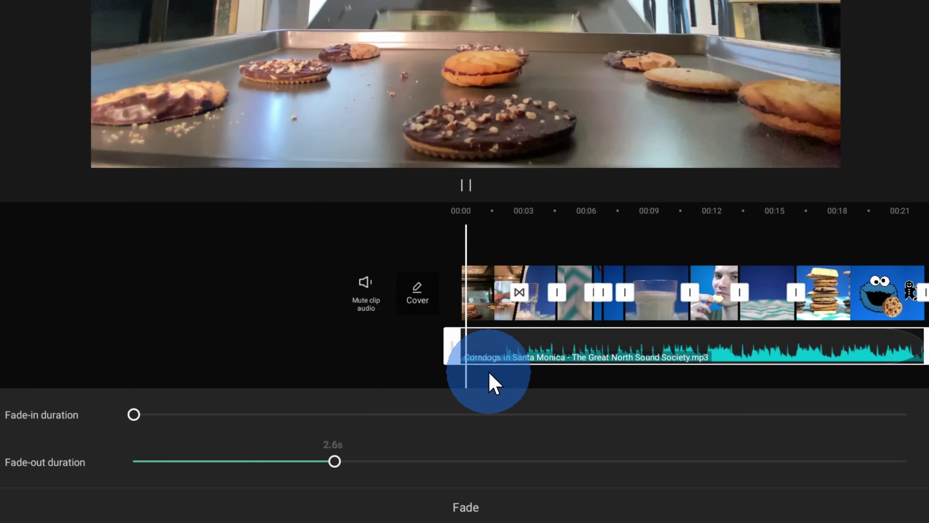
pyautogui.click(881, 269)
pyautogui.moveTo(761, 261); pyautogui.dragTo(441, 244)
pyautogui.click(466, 185)
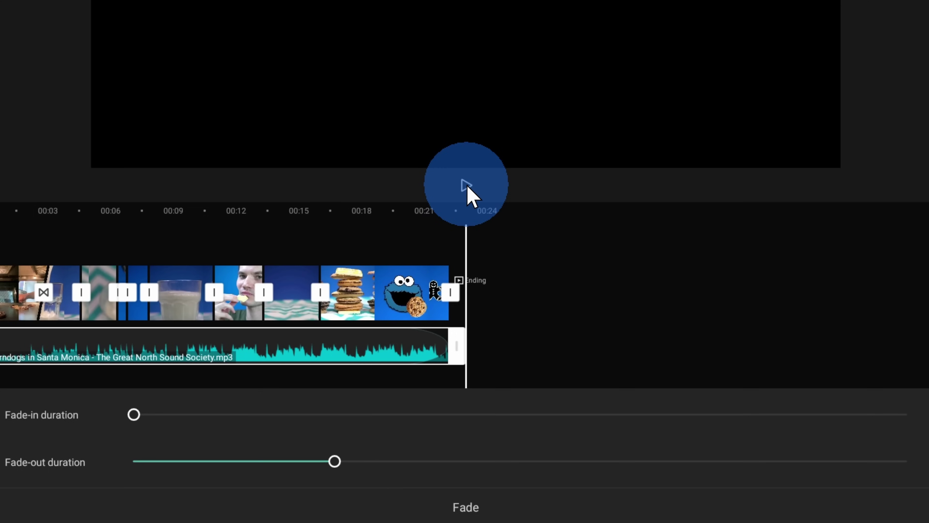
pyautogui.click(458, 346)
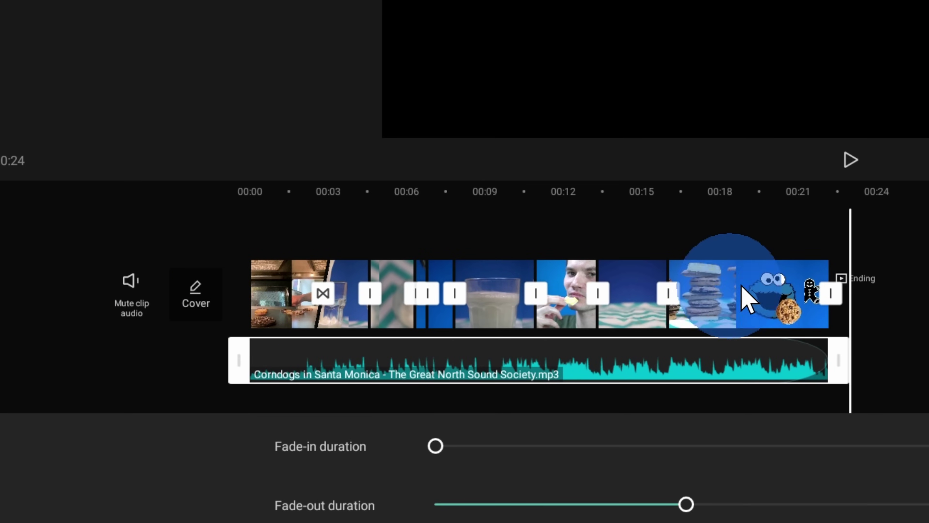
# - Mute the original audio of all video clips and place the playhead on the closing logo at 00:21
pyautogui.click(141, 291)
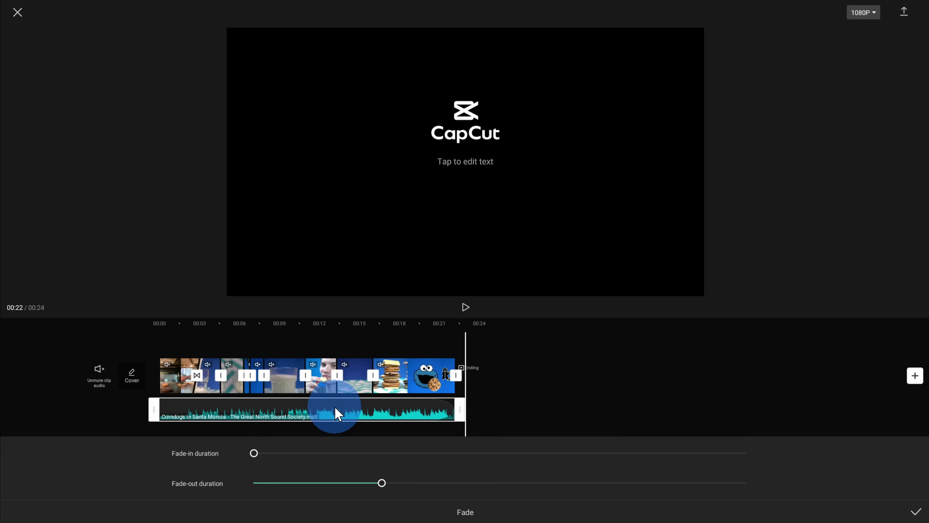
pyautogui.moveTo(568, 368); pyautogui.dragTo(600, 367)
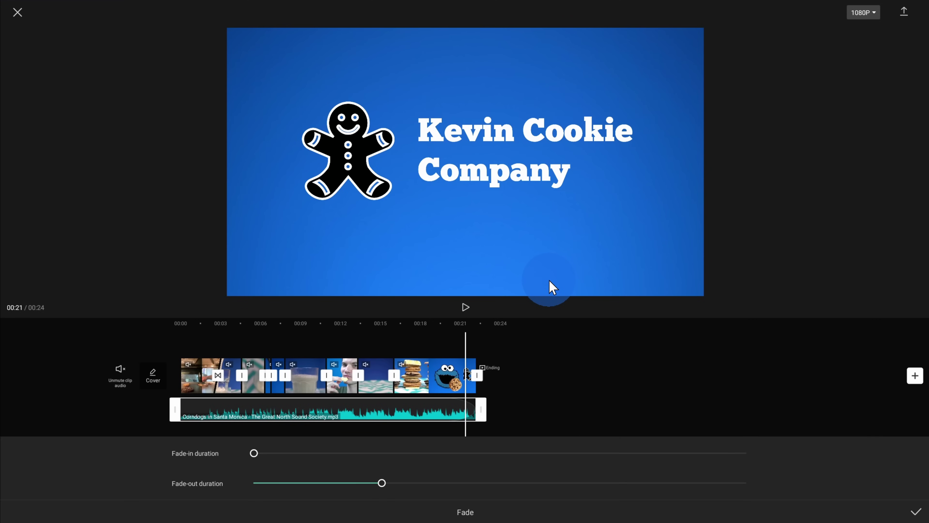
pyautogui.moveTo(547, 355); pyautogui.dragTo(535, 376)
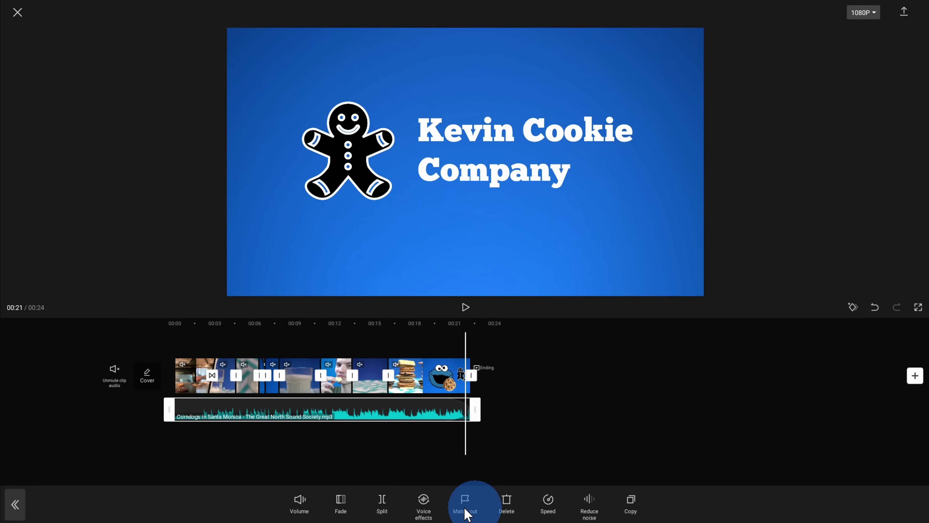
# - Add a text overlay reading "KevinCookieCompany.com" over the closing logo at 00:21
pyautogui.click(16, 505)
pyautogui.click(15, 505)
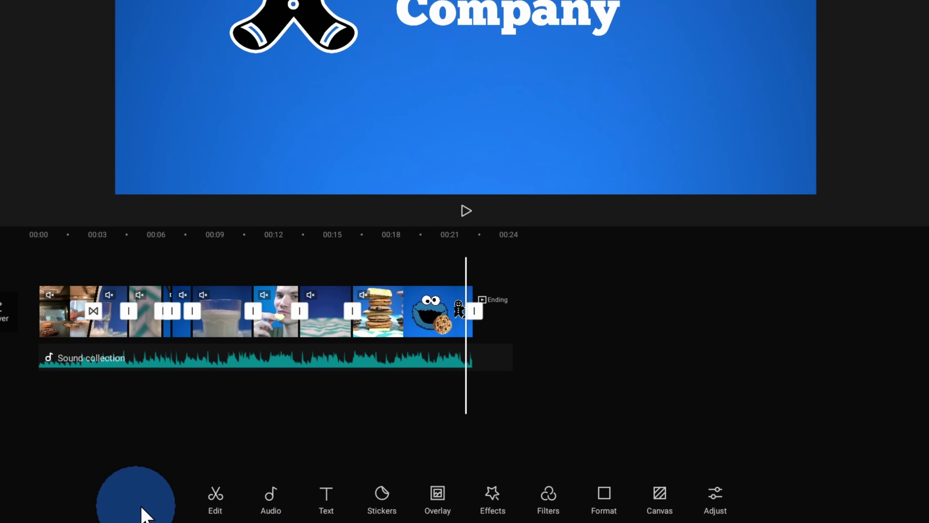
pyautogui.click(327, 501)
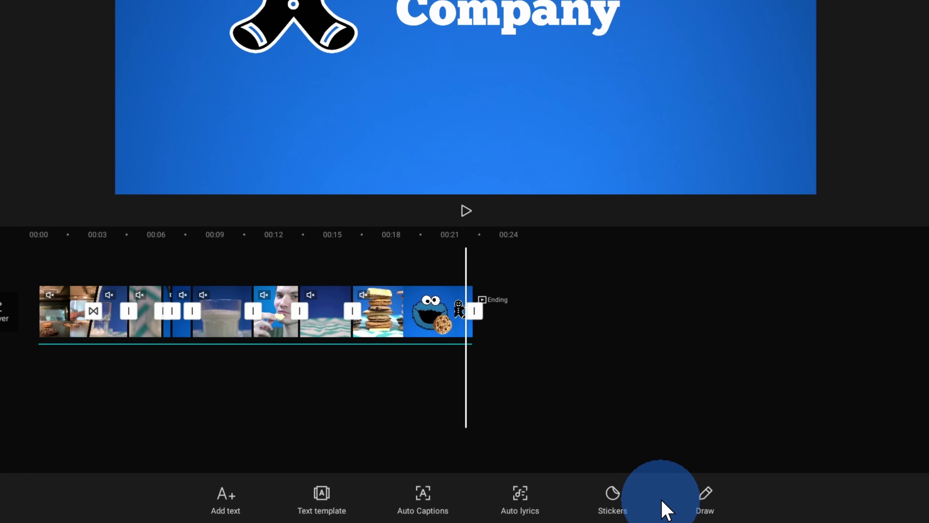
pyautogui.click(226, 499)
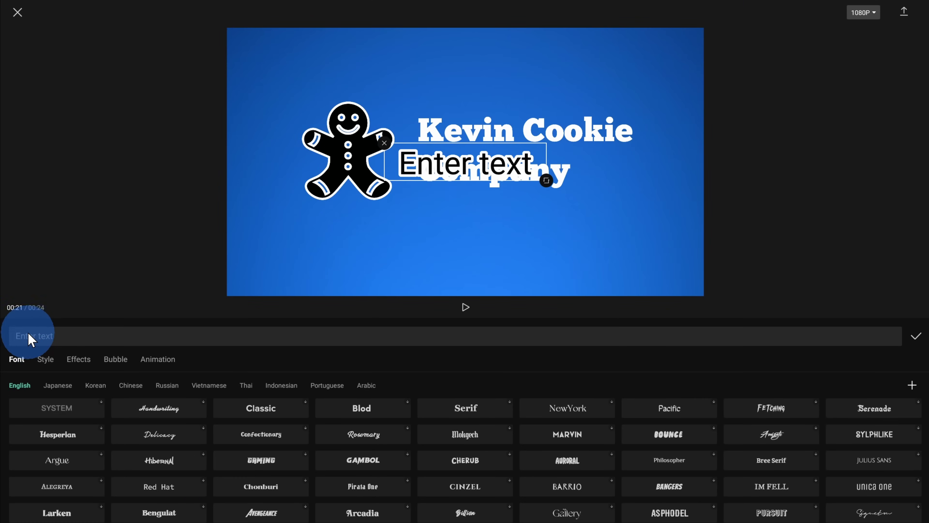
pyautogui.click(42, 336)
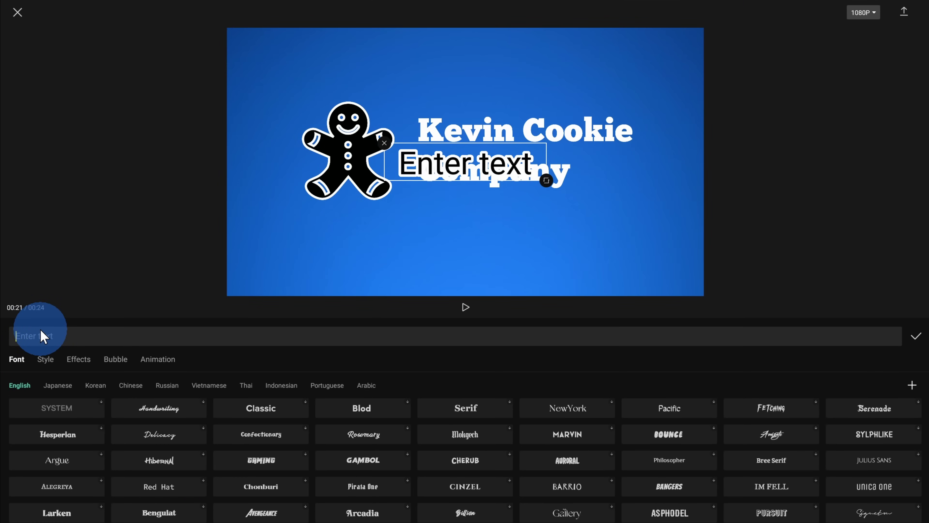
pyautogui.write('KevinCookieCompany.com')
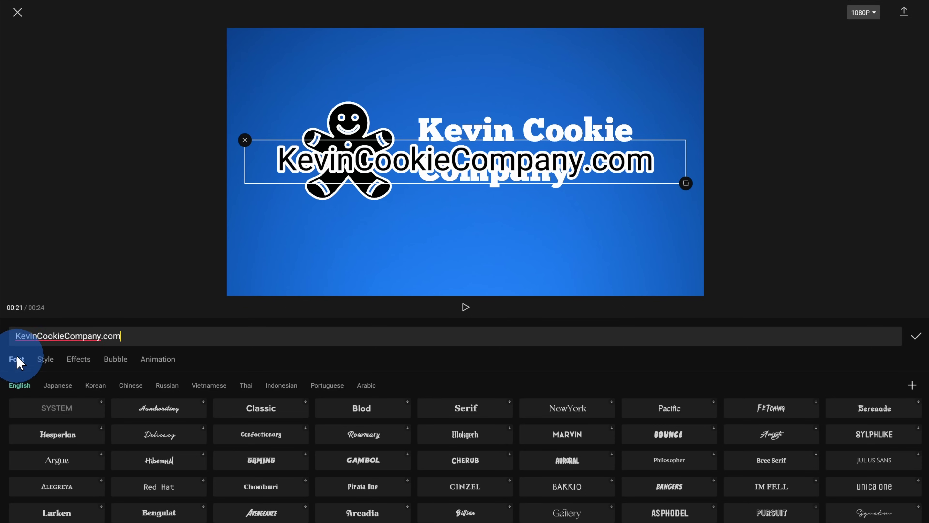
# - Look through the font, style, effects, bubble and animation options available for the KevinCookieCompany.com text
pyautogui.scroll(-3, 337, 461)
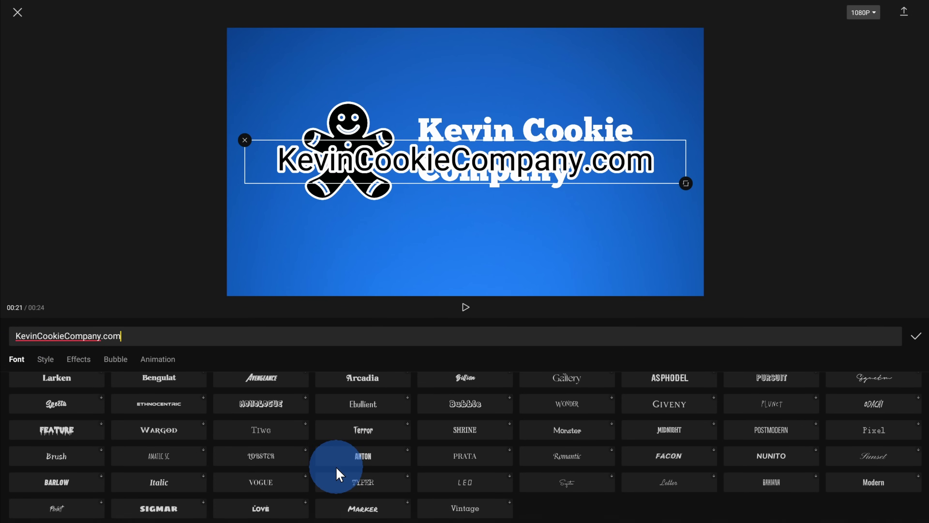
pyautogui.scroll(4, 324, 472)
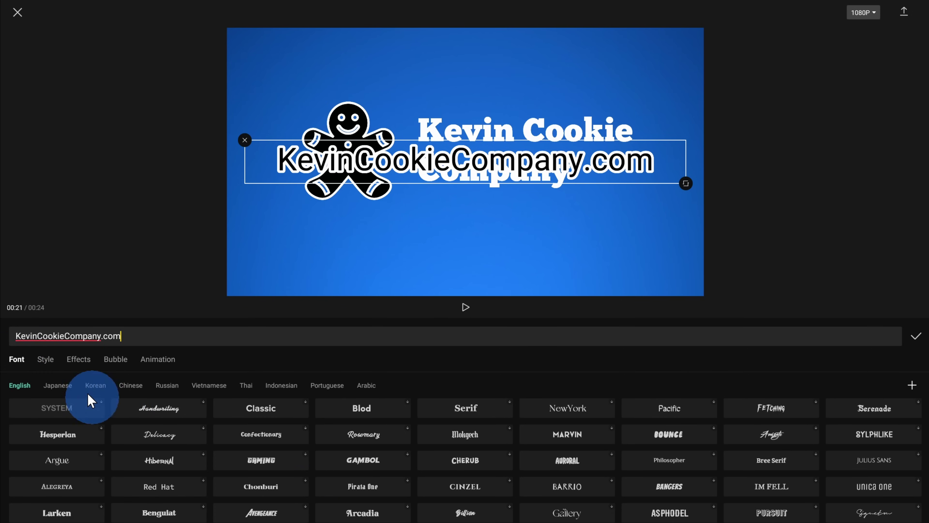
pyautogui.click(43, 362)
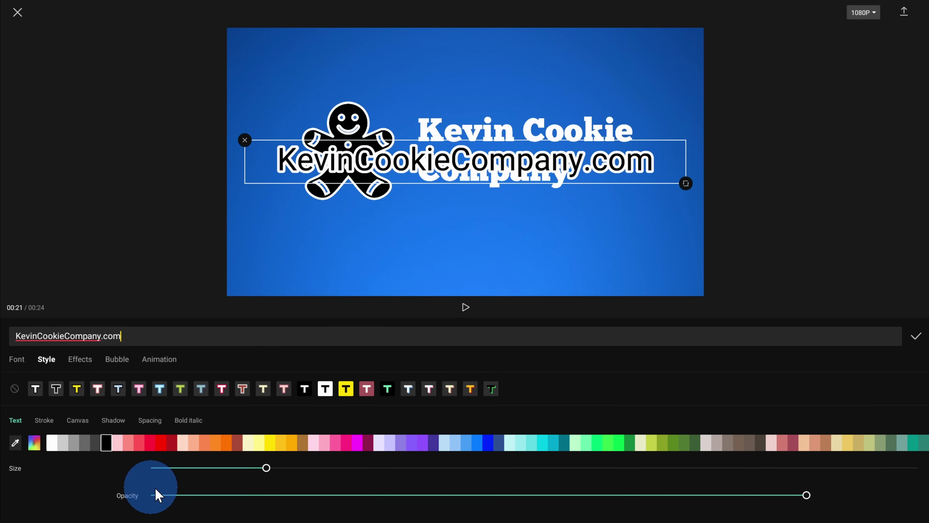
pyautogui.click(80, 360)
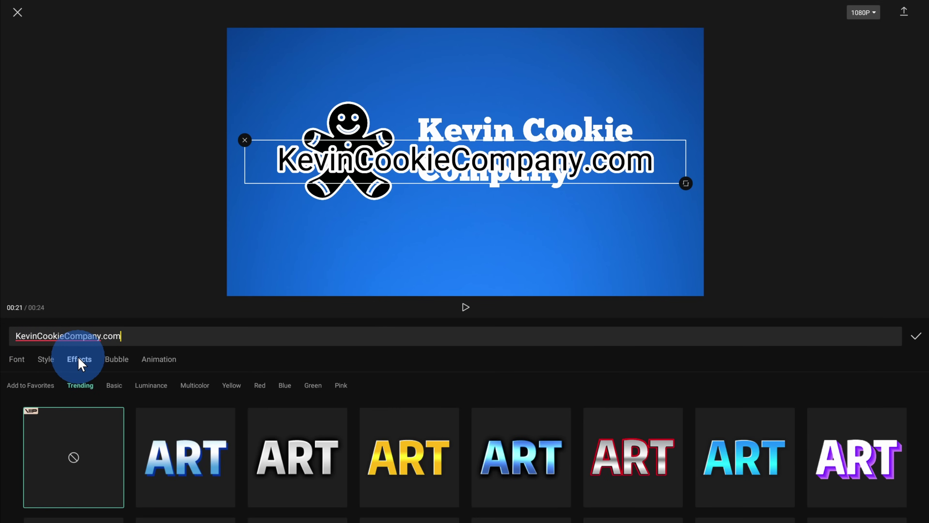
pyautogui.scroll(-3, 352, 450)
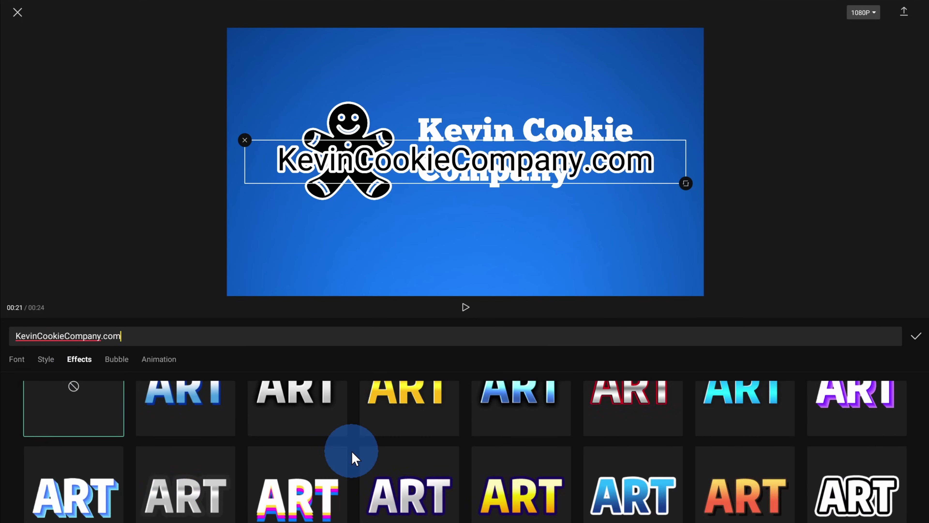
pyautogui.scroll(-3, 347, 447)
pyautogui.scroll(6, 331, 435)
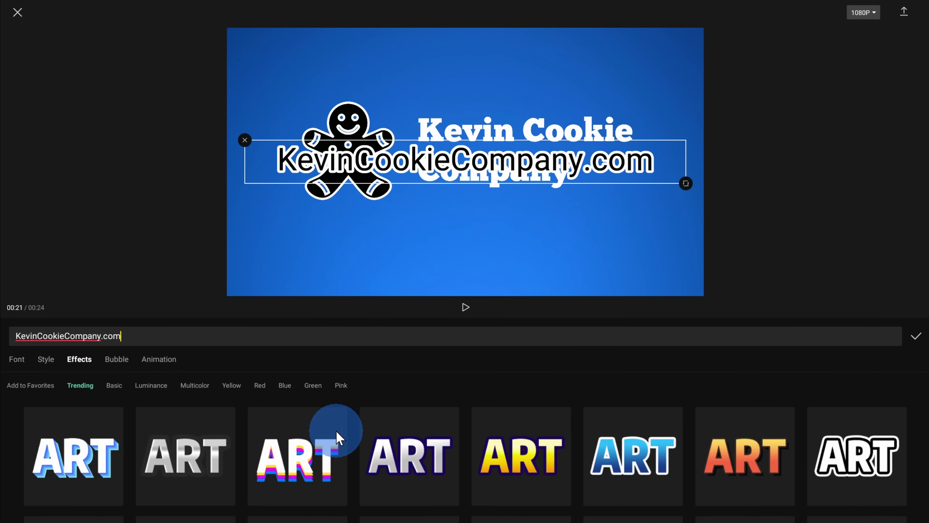
pyautogui.click(116, 359)
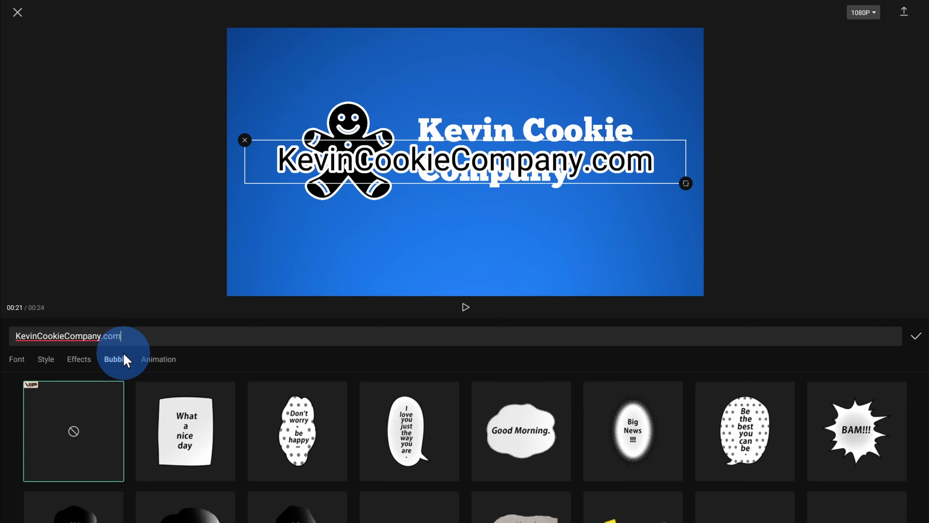
pyautogui.scroll(-5, 138, 403)
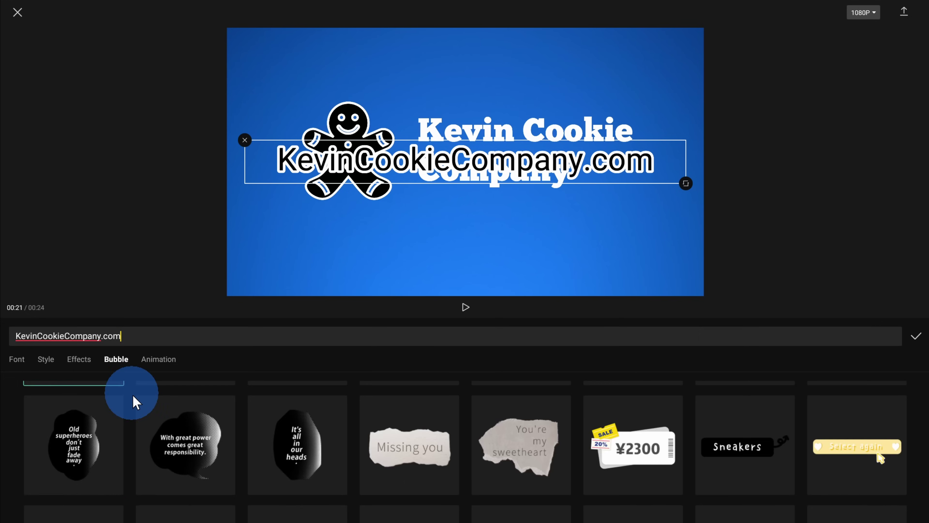
pyautogui.scroll(6, 144, 403)
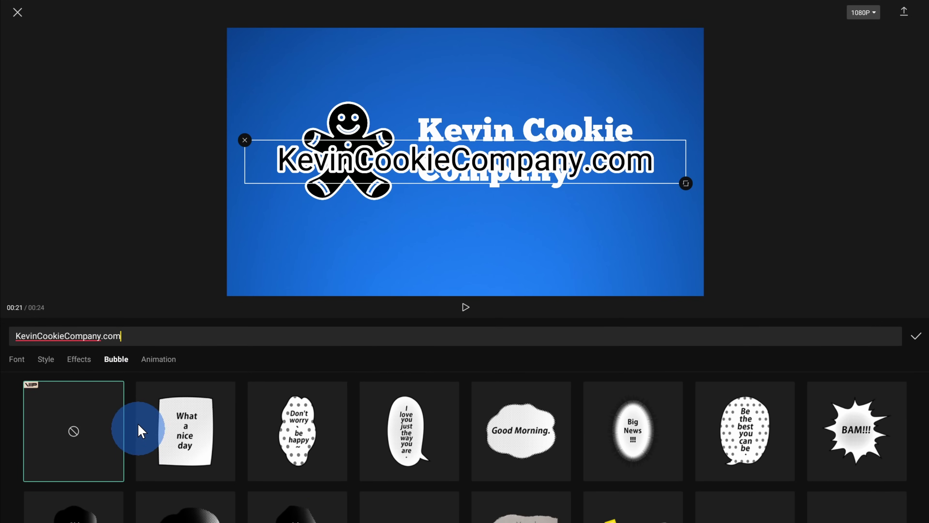
pyautogui.click(154, 359)
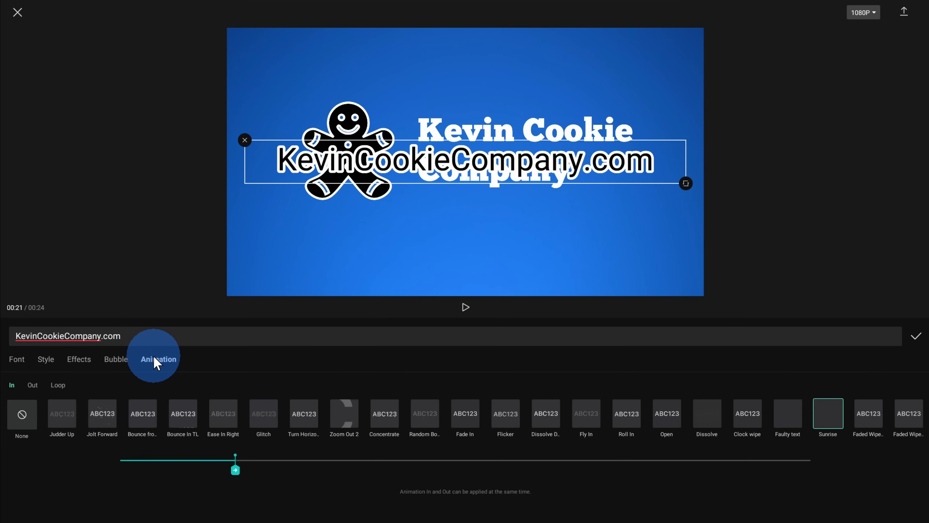
# - Browse the entrance animations available for the KevinCookieCompany.com text
pyautogui.click(66, 408)
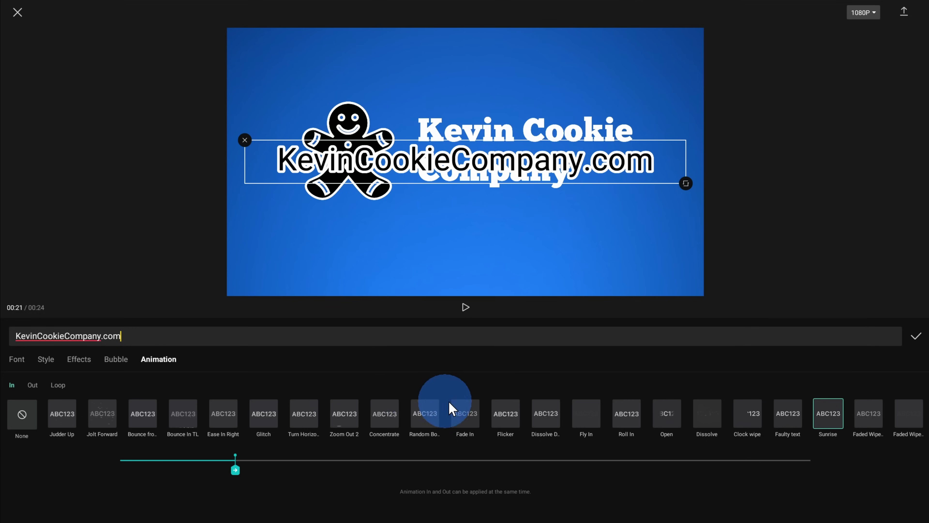
pyautogui.moveTo(757, 426); pyautogui.dragTo(64, 433)
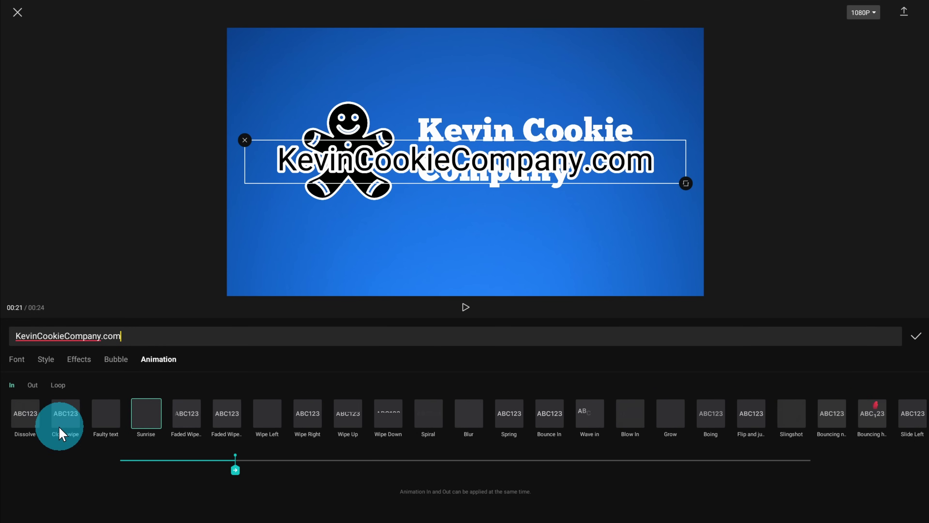
pyautogui.moveTo(767, 411); pyautogui.dragTo(605, 422)
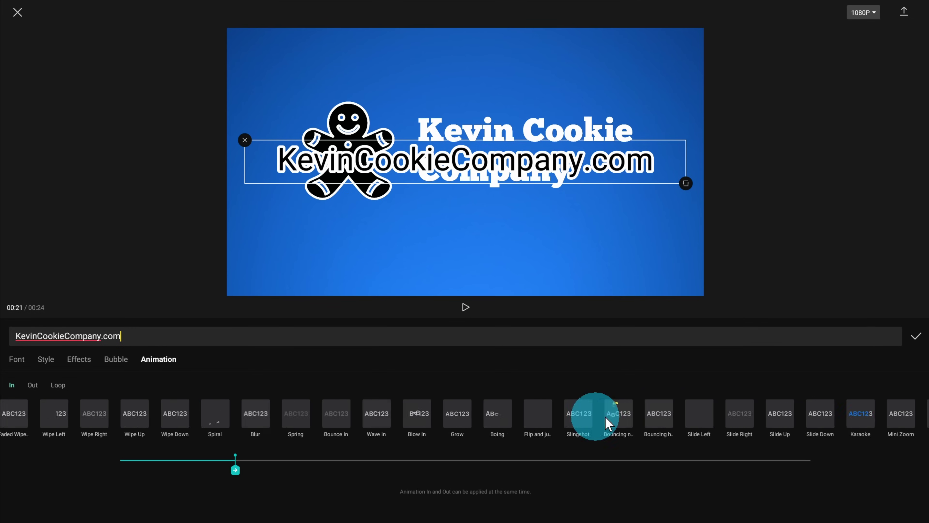
pyautogui.moveTo(352, 404); pyautogui.dragTo(924, 405)
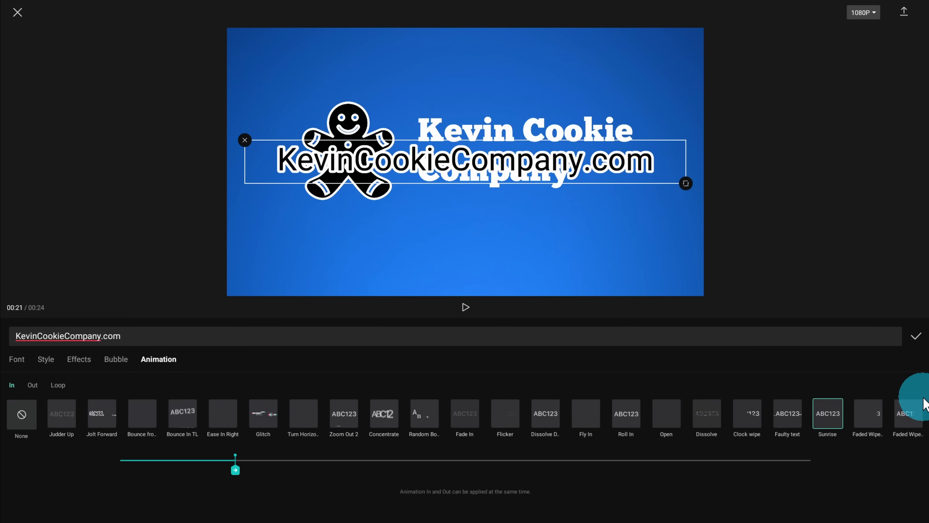
# - Slightly shorten the Sunrise entrance animation of the KevinCookieCompany.com text and apply the text settings
pyautogui.moveTo(821, 454); pyautogui.dragTo(832, 419)
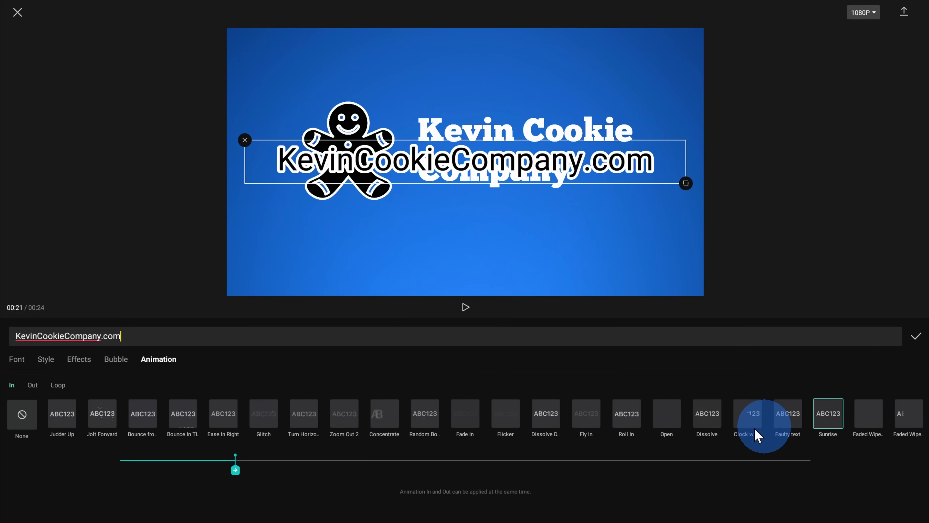
pyautogui.click(235, 470)
pyautogui.moveTo(235, 470)
pyautogui.mouseDown()
pyautogui.moveTo(206, 474)
pyautogui.moveTo(545, 465)
pyautogui.moveTo(233, 468)
pyautogui.mouseUp()
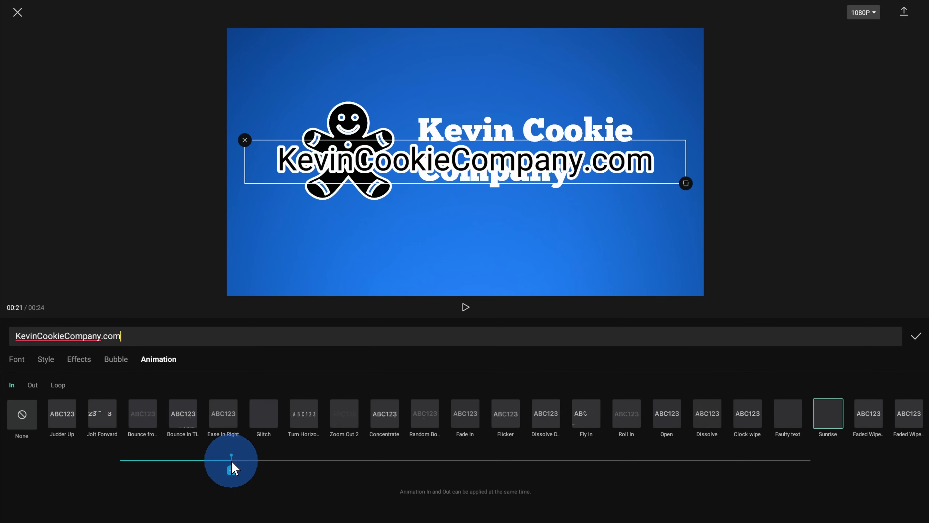
pyautogui.click(426, 421)
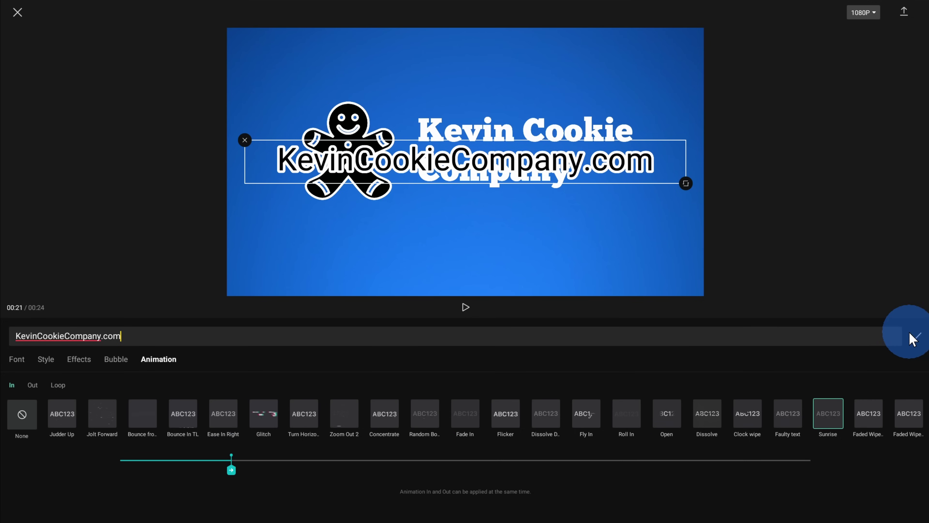
pyautogui.click(917, 339)
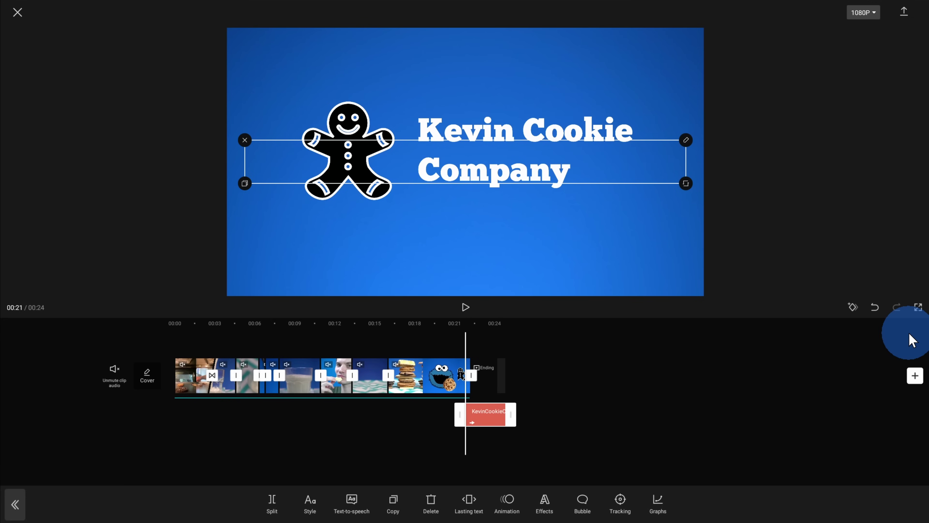
# - Move the KevinCookieCompany.com text clip beneath the closing video clip and extend its start so it spans that whole clip
pyautogui.click(486, 421)
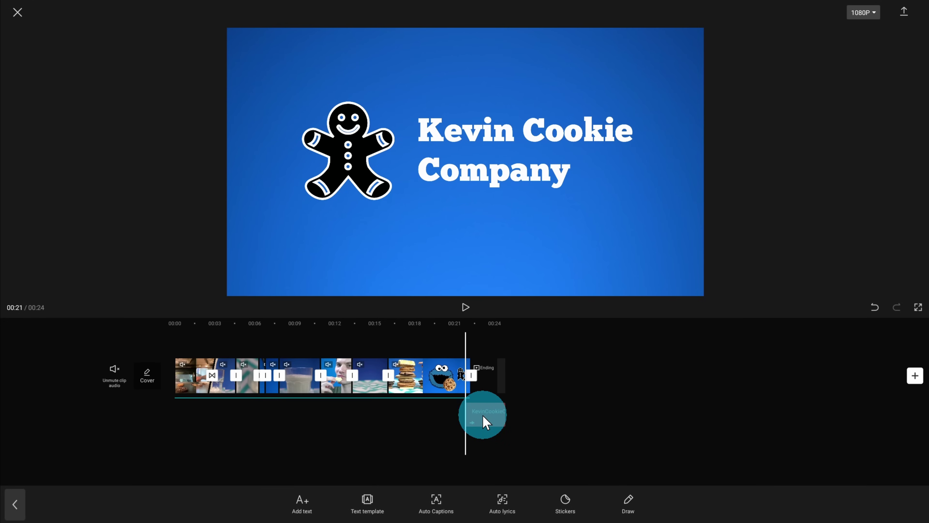
pyautogui.moveTo(483, 415); pyautogui.dragTo(454, 419)
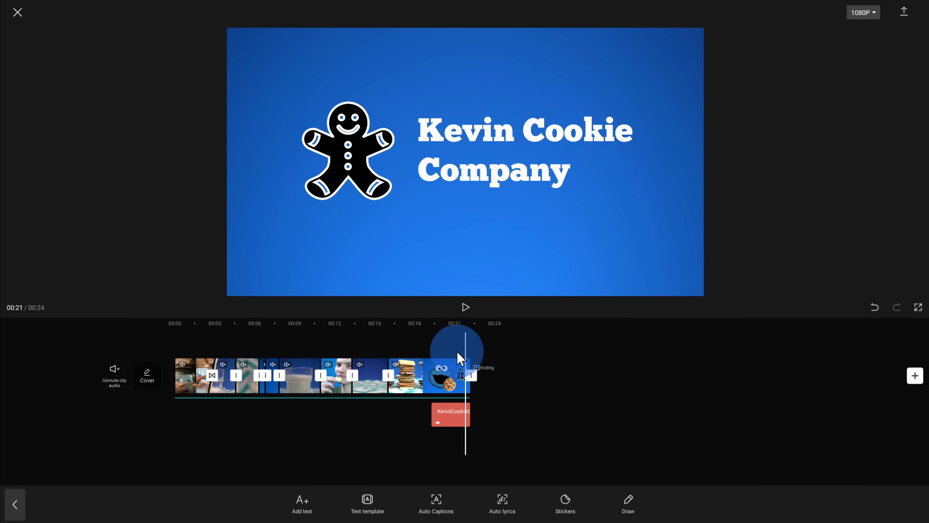
pyautogui.moveTo(499, 357); pyautogui.dragTo(513, 357)
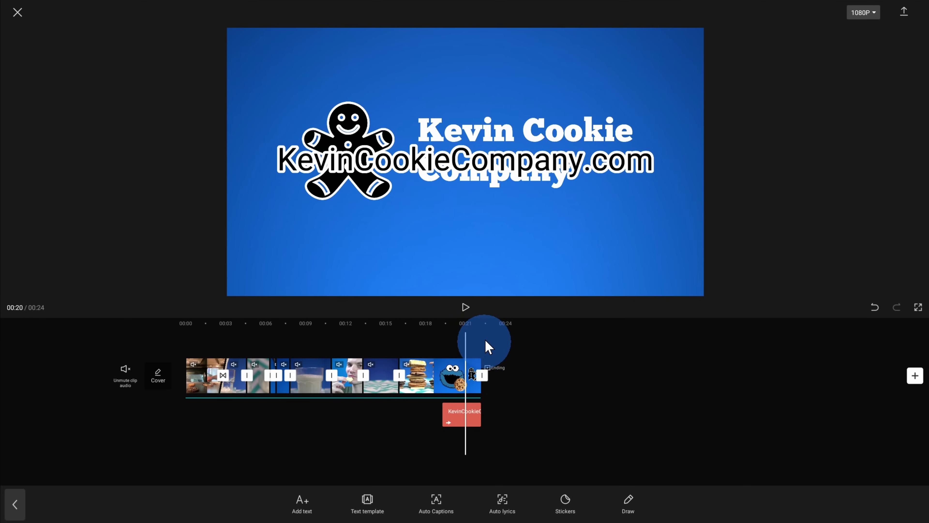
pyautogui.click(455, 412)
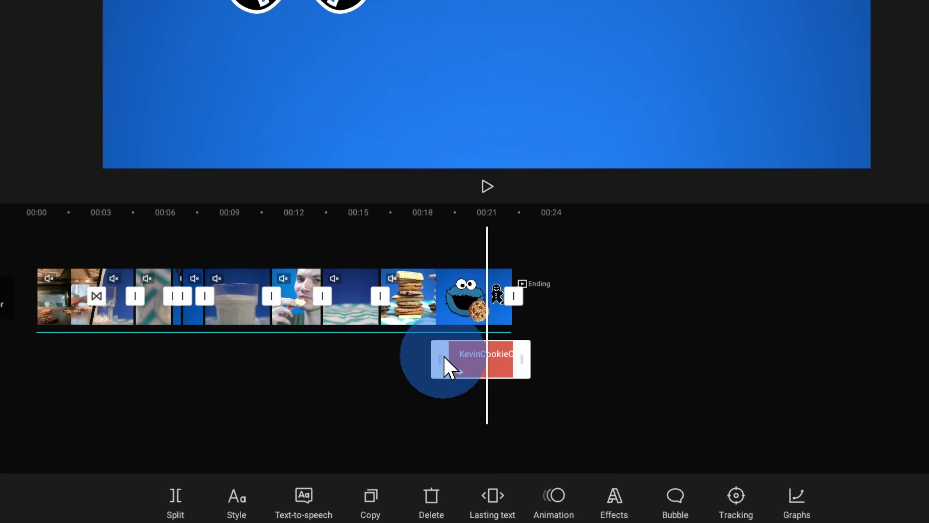
pyautogui.moveTo(441, 357); pyautogui.dragTo(430, 357)
pyautogui.moveTo(573, 357)
pyautogui.mouseDown()
pyautogui.moveTo(554, 359)
pyautogui.moveTo(569, 362)
pyautogui.mouseUp()
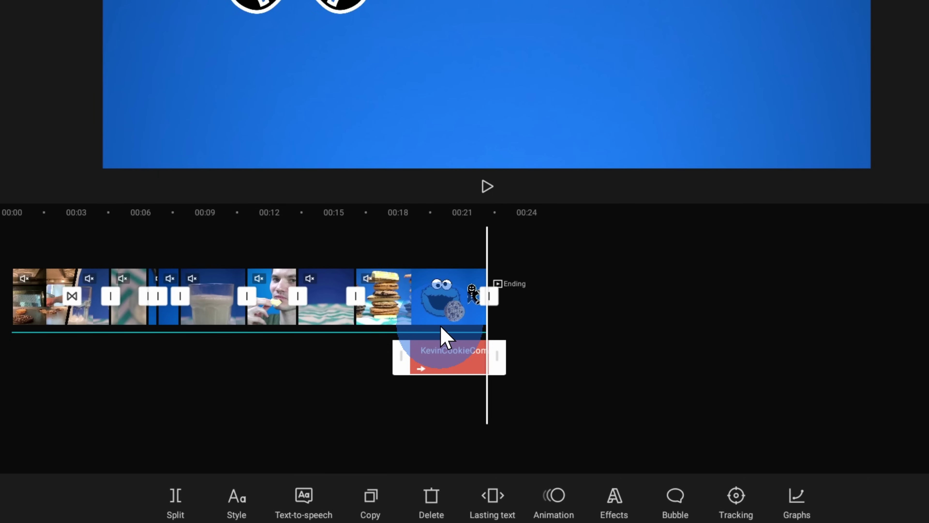
pyautogui.click(506, 363)
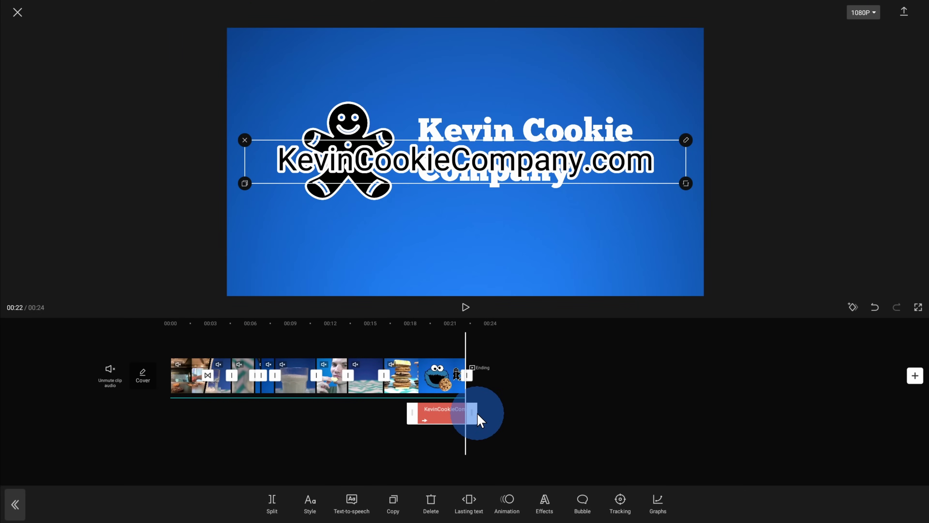
pyautogui.moveTo(479, 421); pyautogui.dragTo(476, 420)
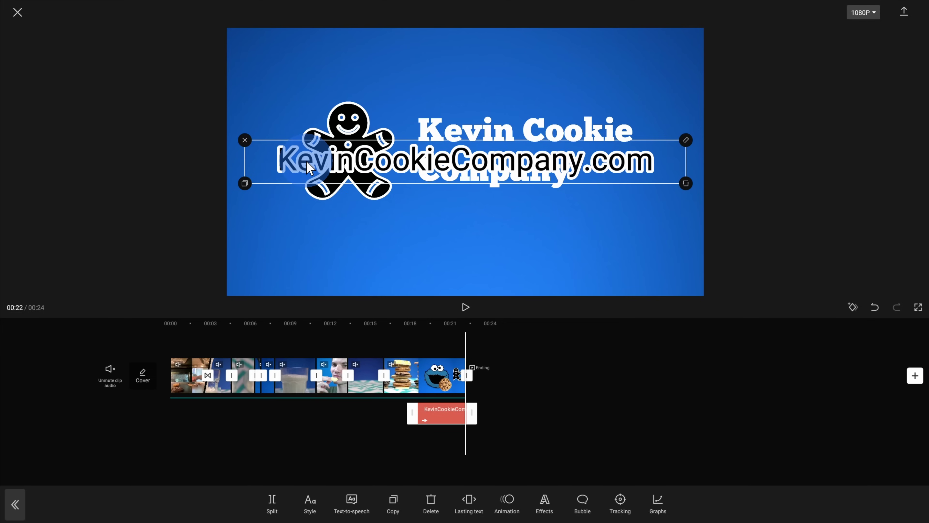
# - Shrink the KevinCookieCompany.com text to less than half its width and center it along the lower edge of the frame
pyautogui.moveTo(514, 161); pyautogui.dragTo(516, 268)
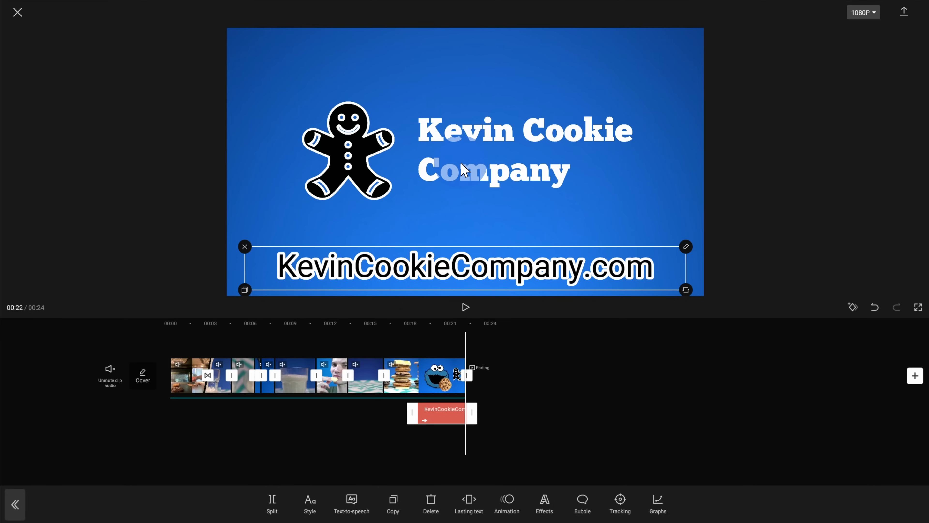
pyautogui.moveTo(686, 291); pyautogui.dragTo(525, 284)
pyautogui.moveTo(498, 255); pyautogui.dragTo(504, 283)
pyautogui.click(508, 310)
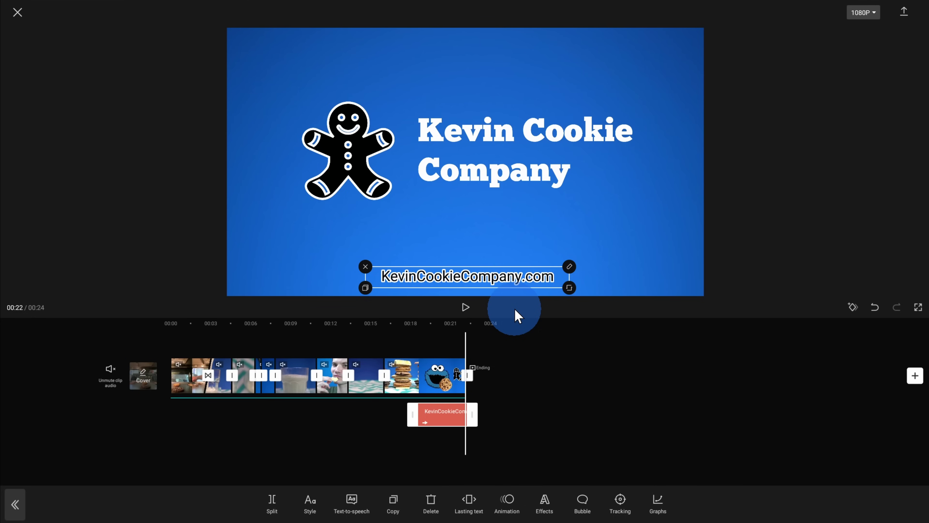
# - Add the Kevin Cookie Company logo photo as an overlay at the start of the video, 00:00
pyautogui.moveTo(300, 431); pyautogui.dragTo(583, 427)
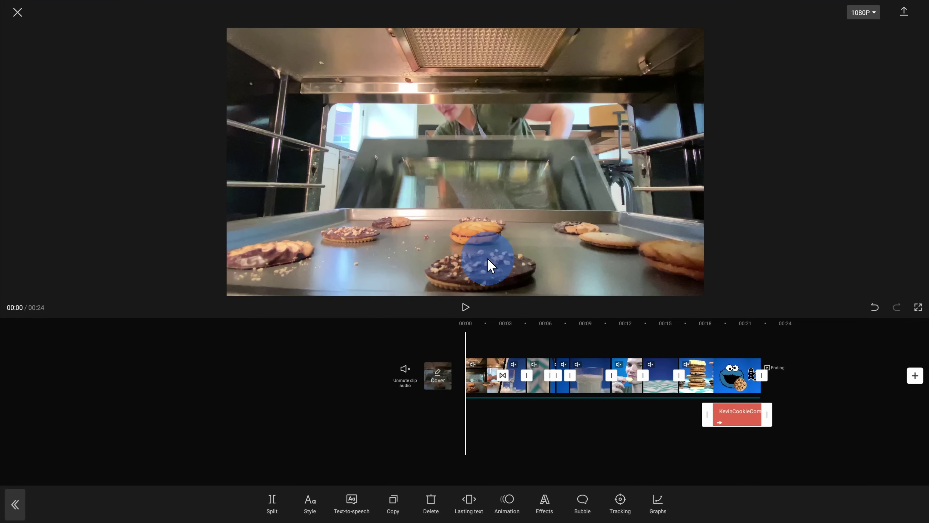
pyautogui.click(15, 505)
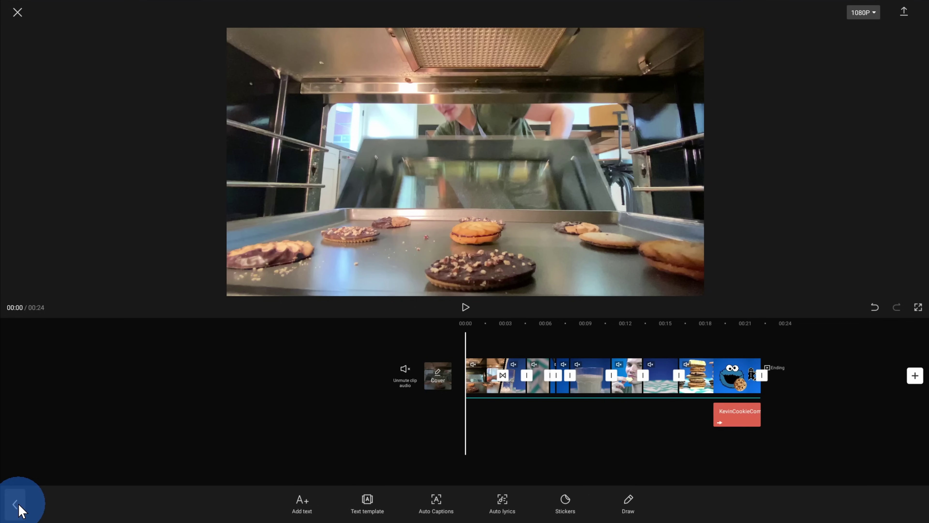
pyautogui.click(18, 505)
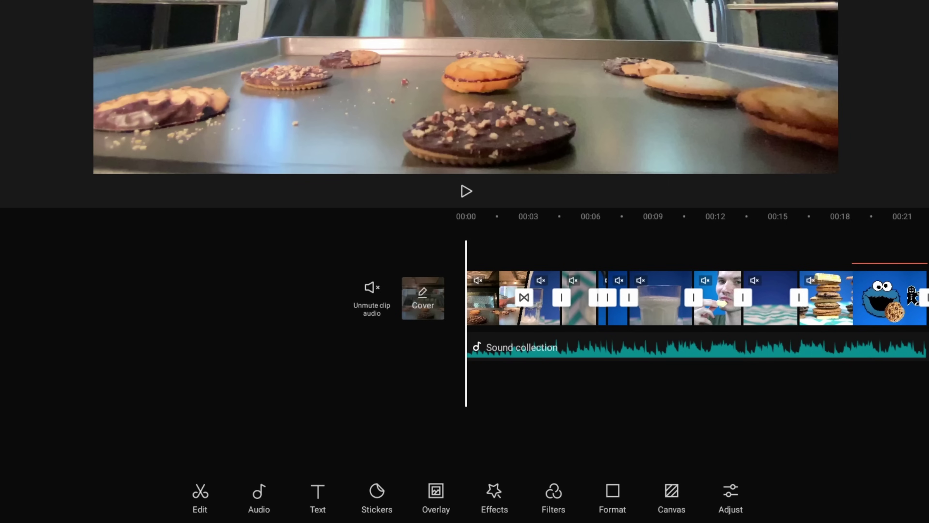
pyautogui.click(435, 496)
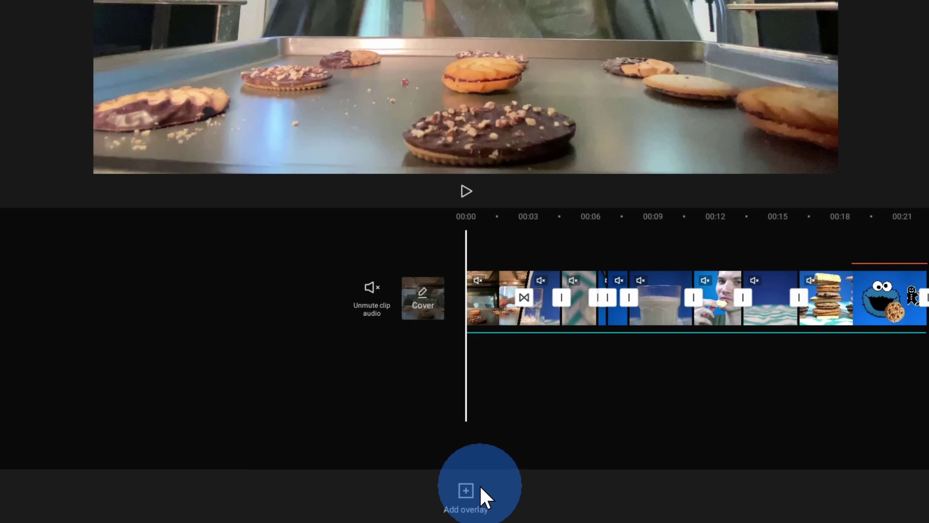
pyautogui.click(474, 500)
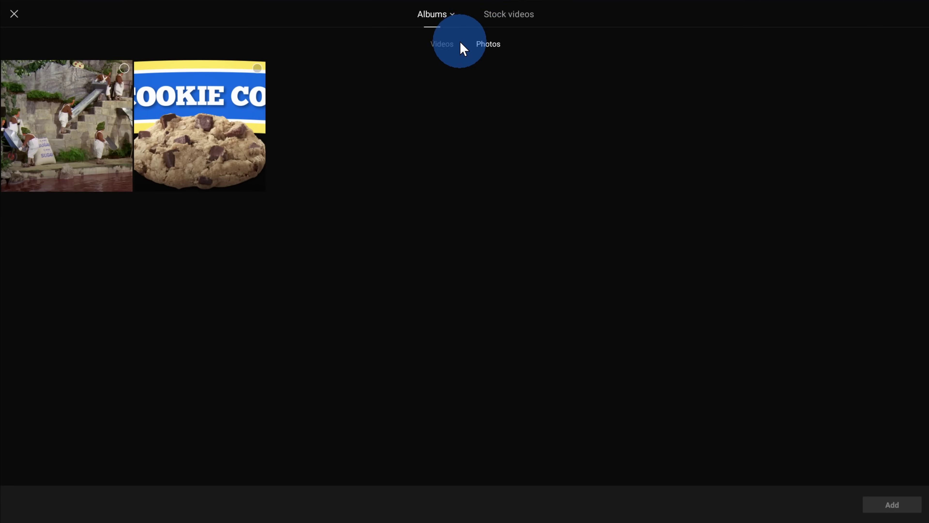
pyautogui.click(442, 45)
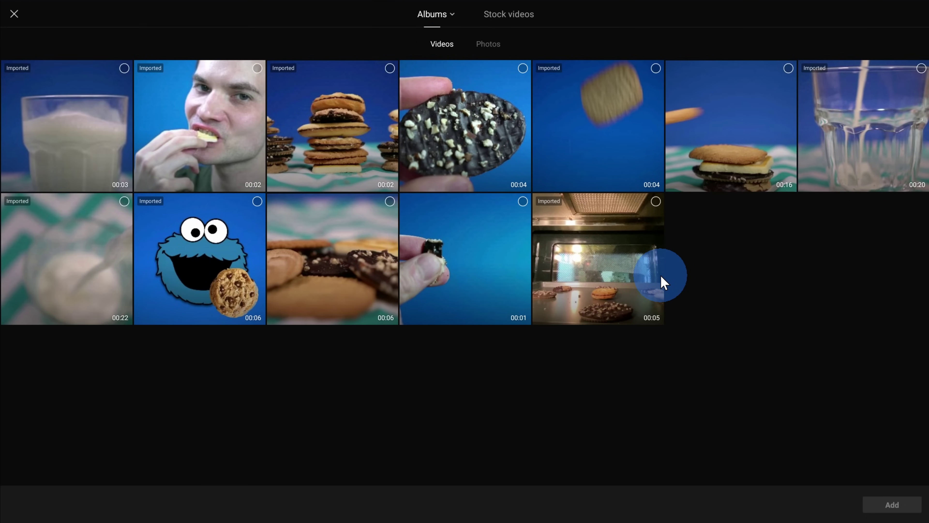
pyautogui.click(492, 49)
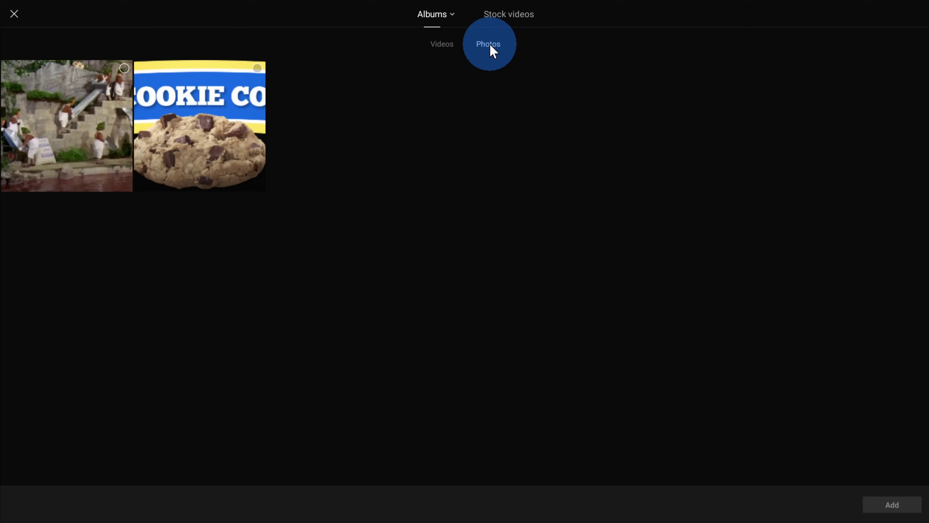
pyautogui.click(257, 68)
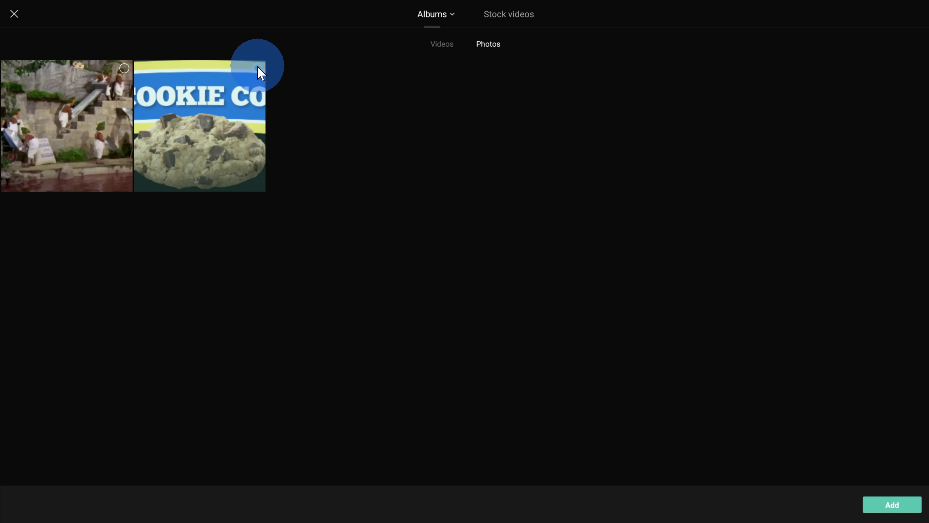
pyautogui.click(893, 505)
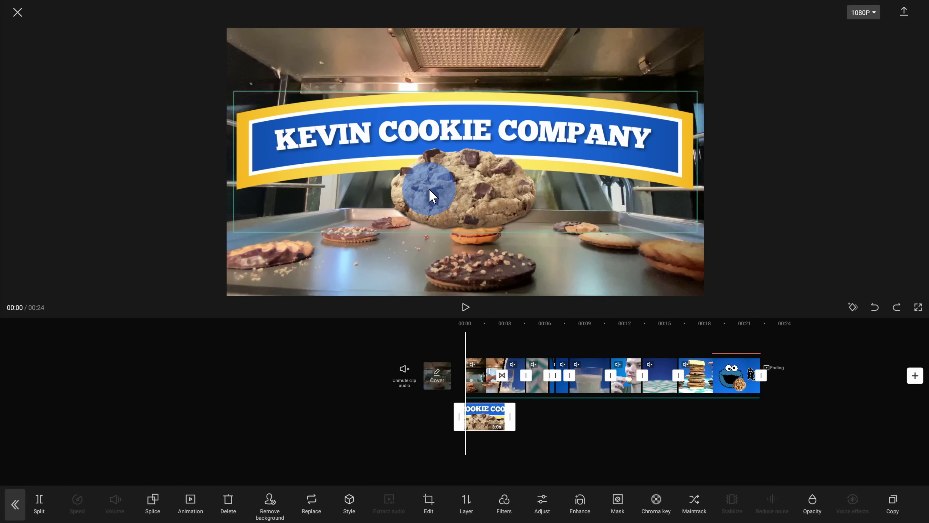
# - Scale the Kevin Cookie Company logo overlay down to about a quarter of the frame width and center it near the upper edge
pyautogui.scroll(-10, 431, 195)
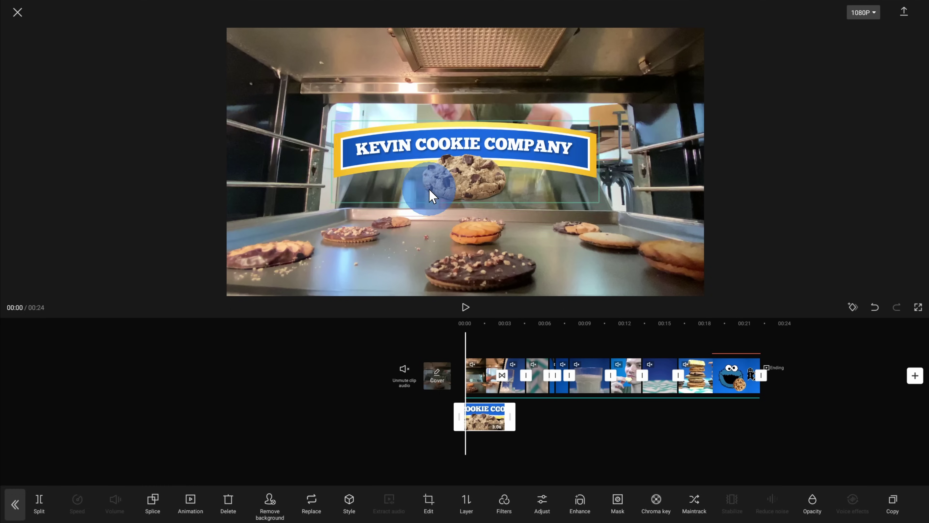
pyautogui.scroll(-3, 431, 195)
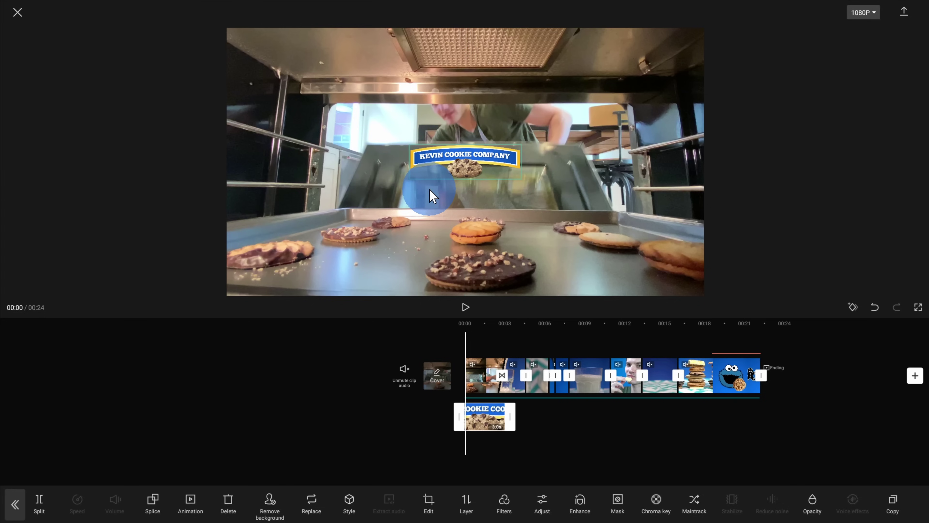
pyautogui.moveTo(483, 166); pyautogui.dragTo(469, 53)
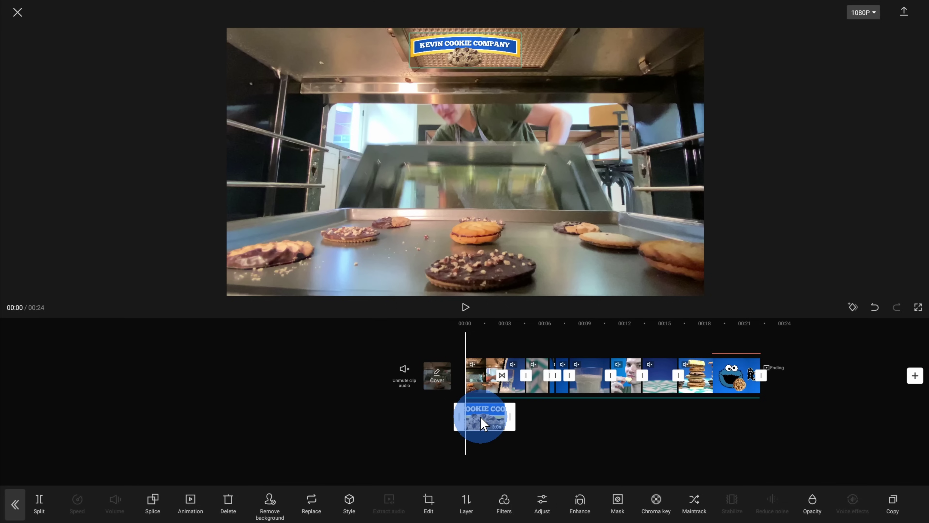
# - Trim the end of the logo overlay to the transition after the oven shots and look through its editing options
pyautogui.moveTo(514, 416); pyautogui.dragTo(505, 419)
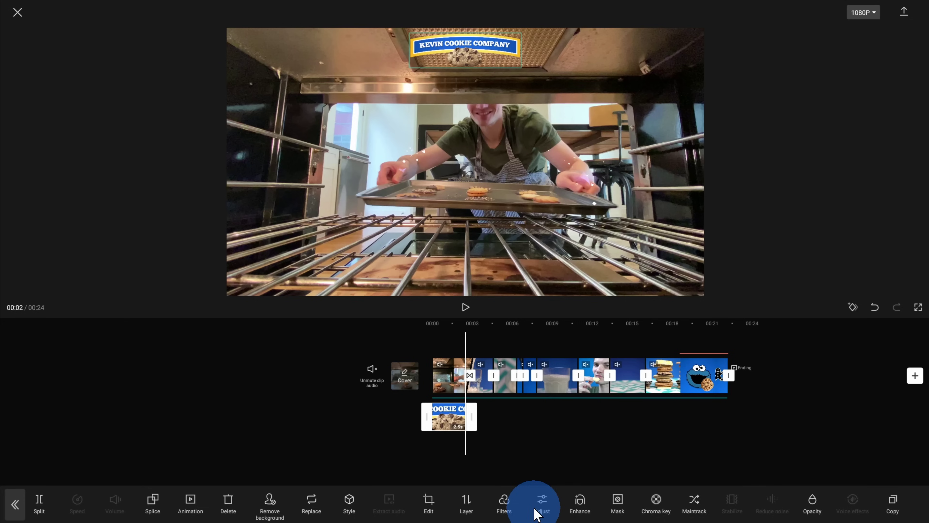
pyautogui.moveTo(767, 511); pyautogui.dragTo(556, 511)
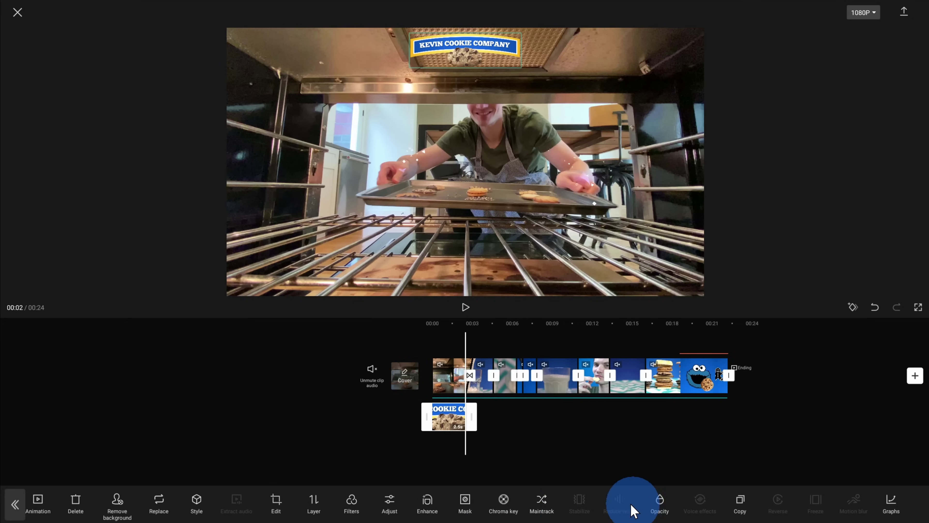
pyautogui.moveTo(601, 498); pyautogui.dragTo(850, 498)
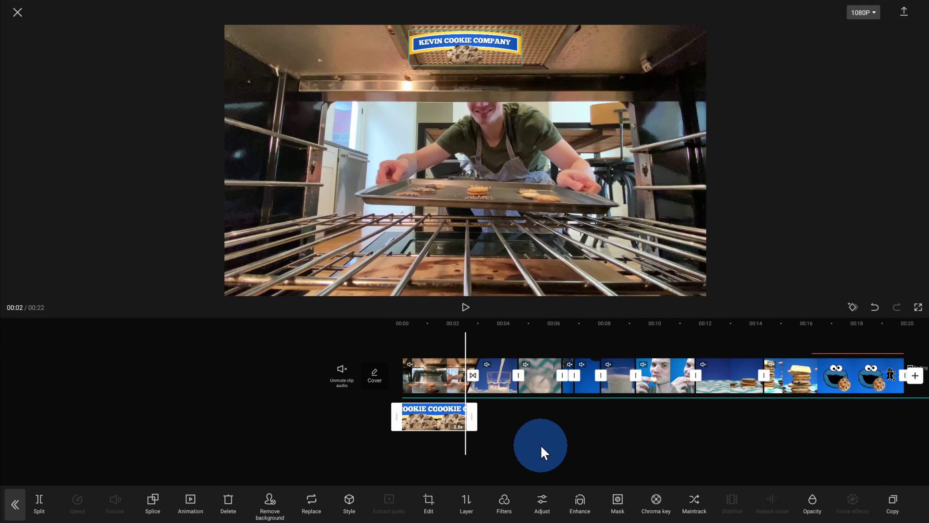
# - Raise the brightness to 5 and slightly increase the saturation of the blurry overhead milk-pouring clip around 00:05
pyautogui.moveTo(539, 444); pyautogui.dragTo(507, 438)
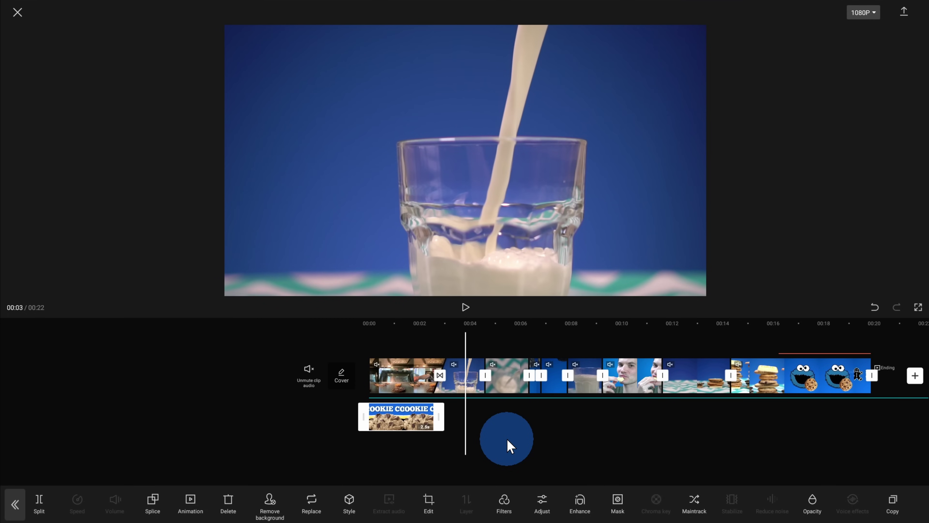
pyautogui.moveTo(524, 438); pyautogui.dragTo(484, 439)
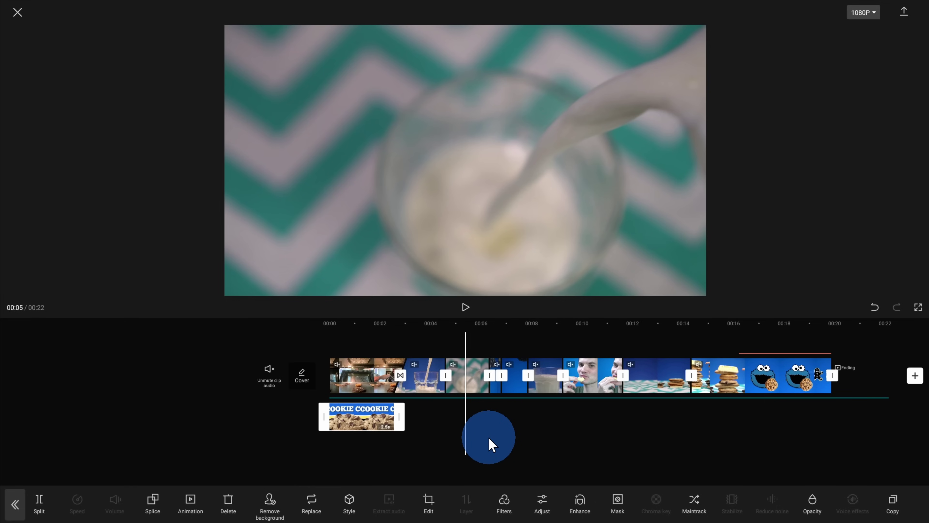
pyautogui.click(476, 370)
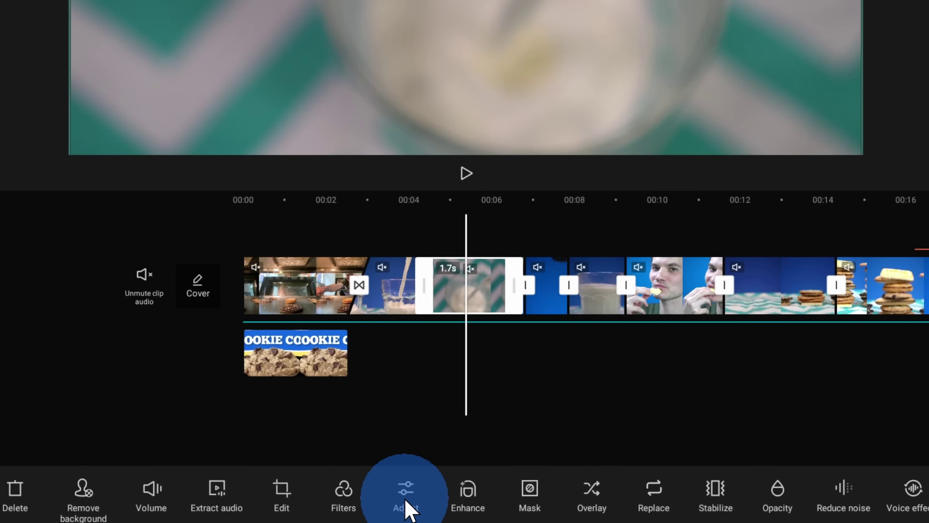
pyautogui.click(409, 508)
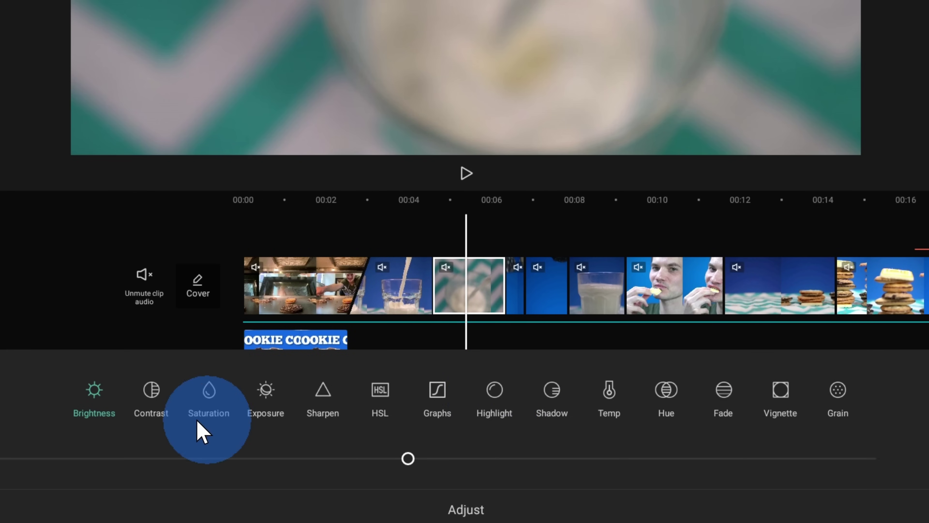
pyautogui.moveTo(409, 458); pyautogui.dragTo(458, 488)
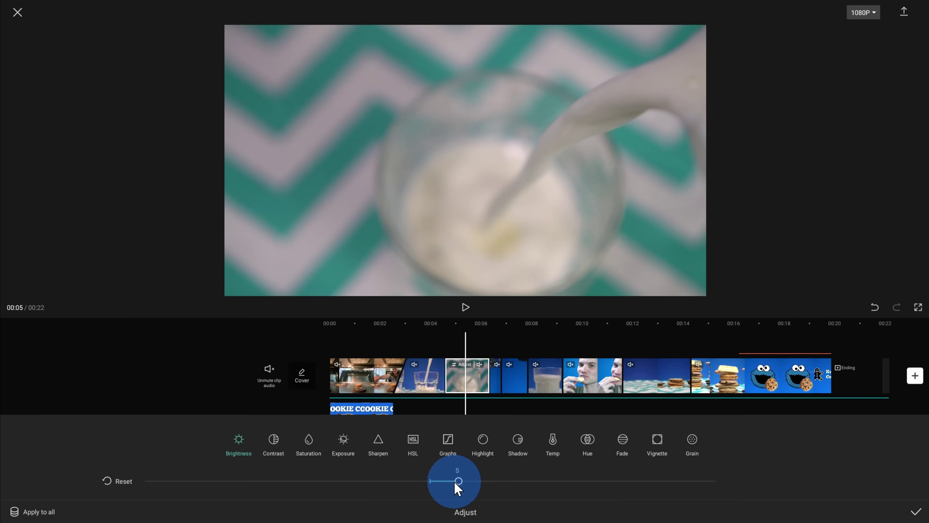
pyautogui.click(309, 442)
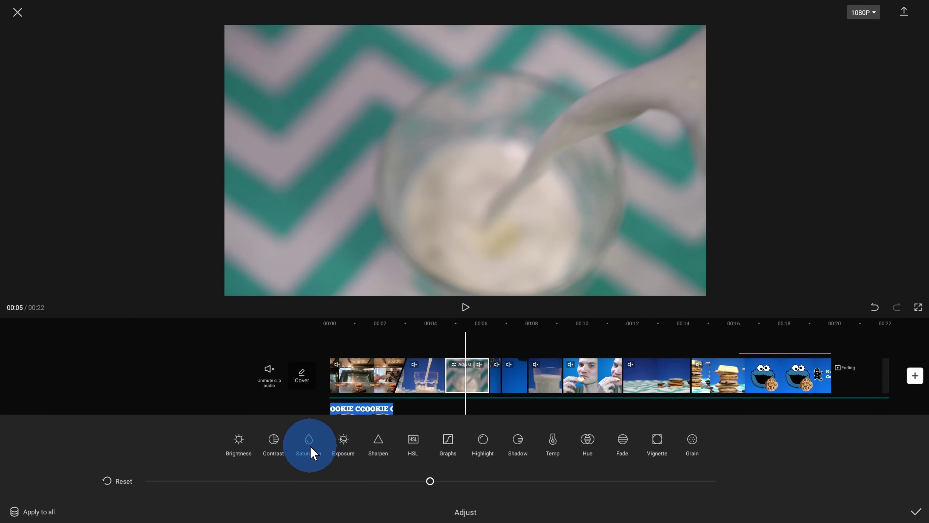
pyautogui.moveTo(427, 481); pyautogui.dragTo(441, 482)
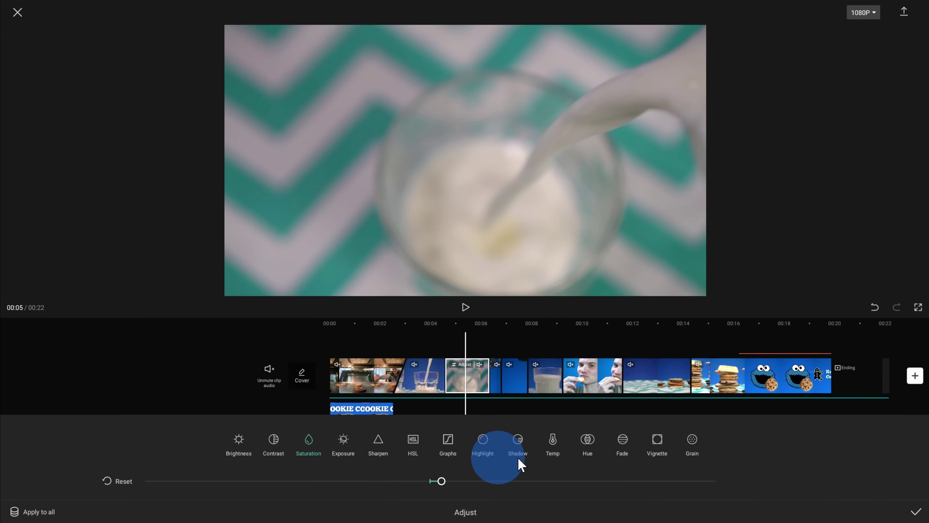
pyautogui.click(916, 511)
# - Remove the background from the clip of the man biting a cookie at 00:10
pyautogui.moveTo(501, 428); pyautogui.dragTo(539, 433)
pyautogui.moveTo(540, 430); pyautogui.dragTo(416, 426)
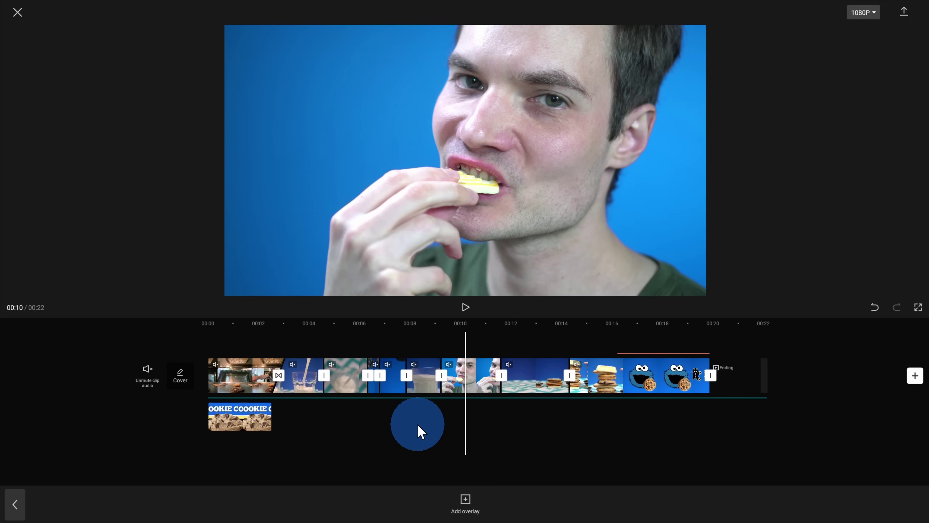
pyautogui.moveTo(418, 425); pyautogui.dragTo(458, 358)
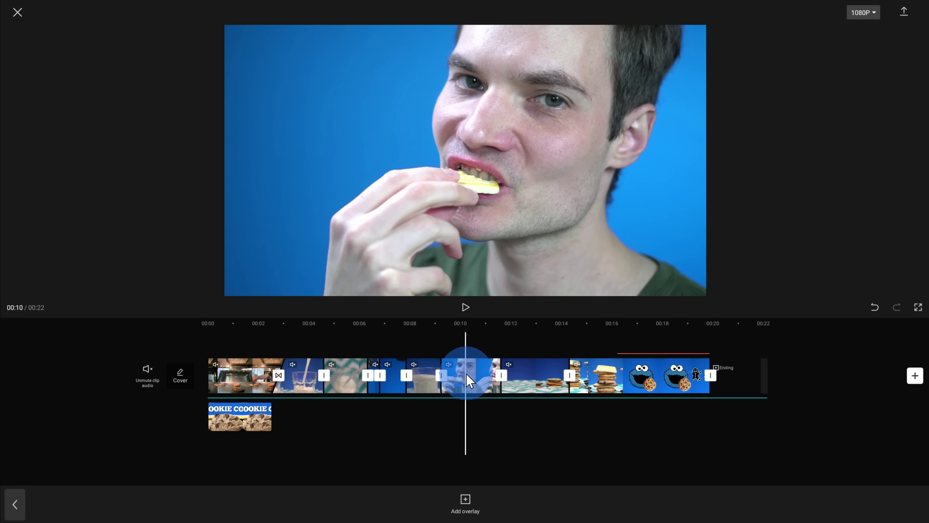
pyautogui.click(474, 376)
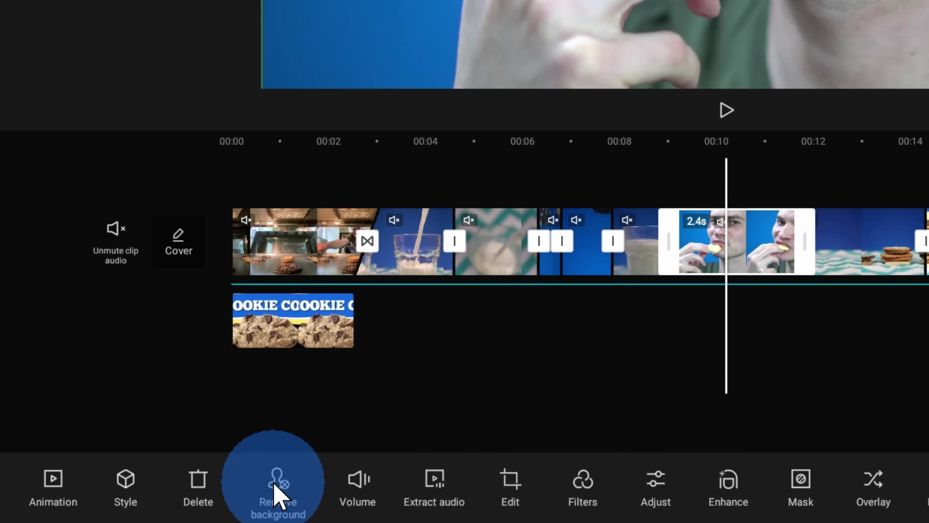
pyautogui.click(275, 483)
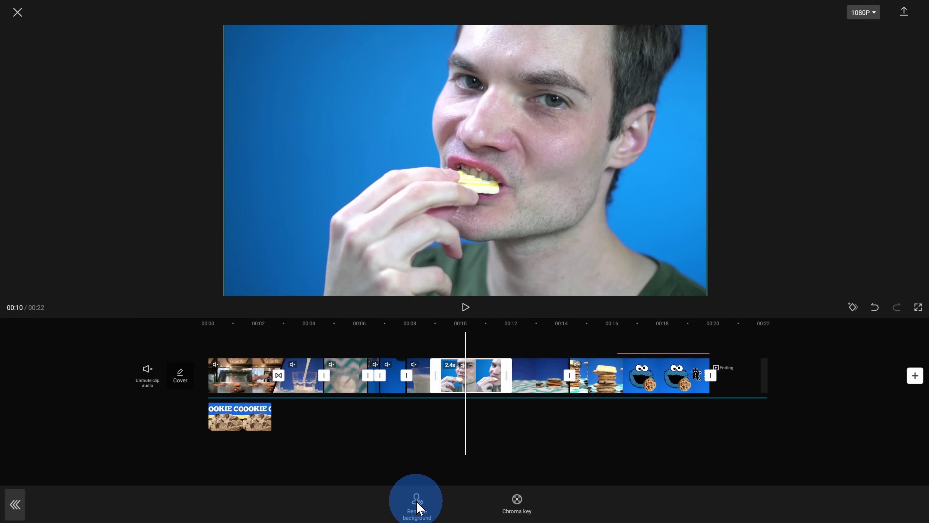
pyautogui.click(370, 484)
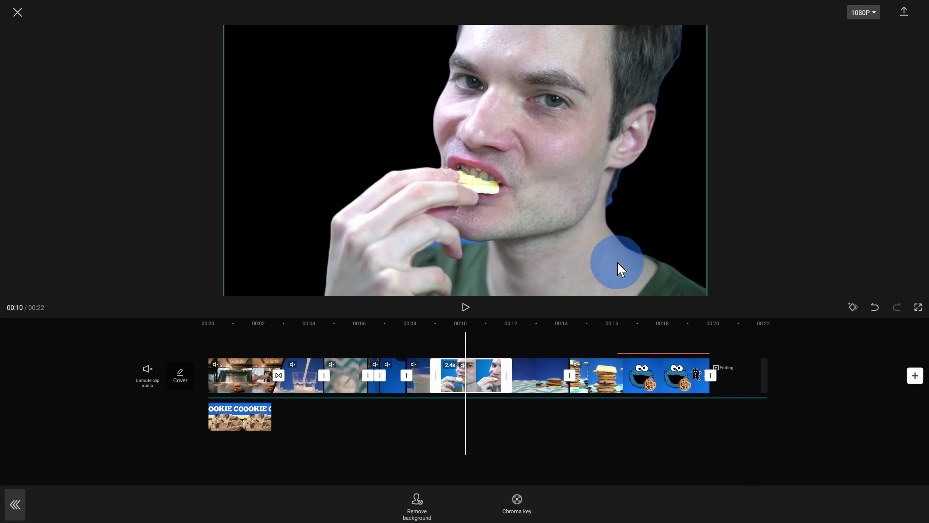
pyautogui.click(15, 505)
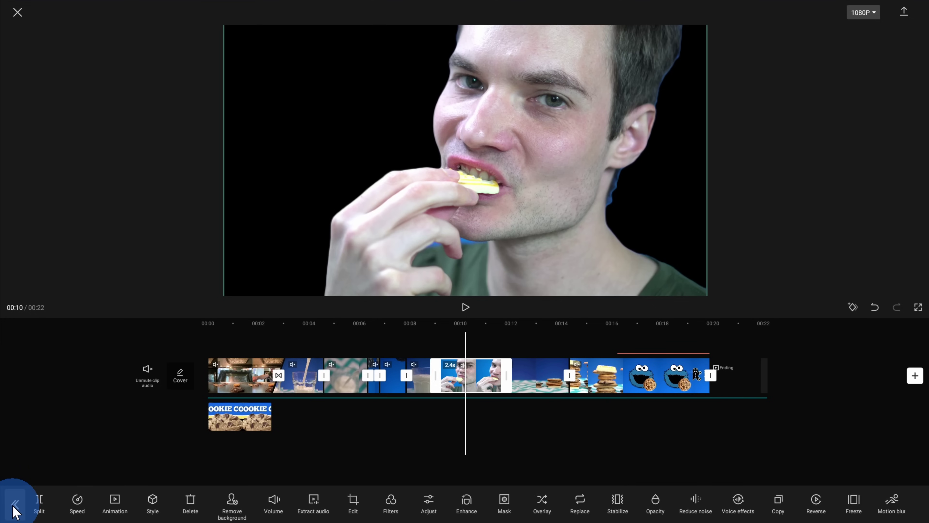
pyautogui.click(15, 505)
pyautogui.click(15, 507)
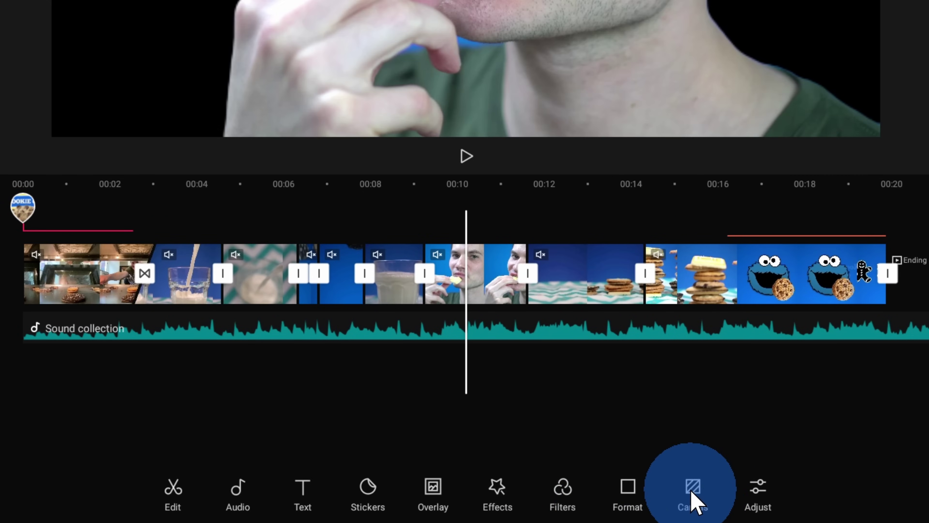
# - Set the stone garden photo from the album as the canvas background behind the man in the cookie-biting clip
pyautogui.click(695, 499)
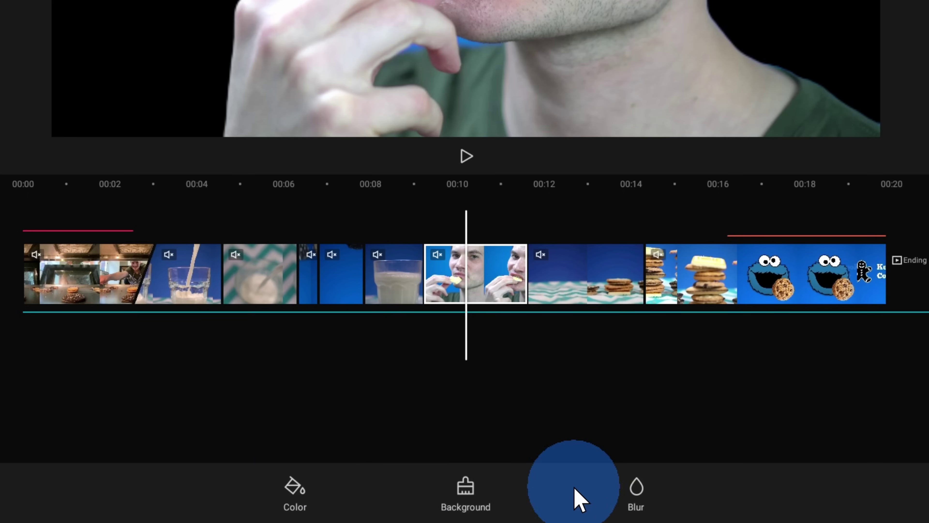
pyautogui.click(471, 486)
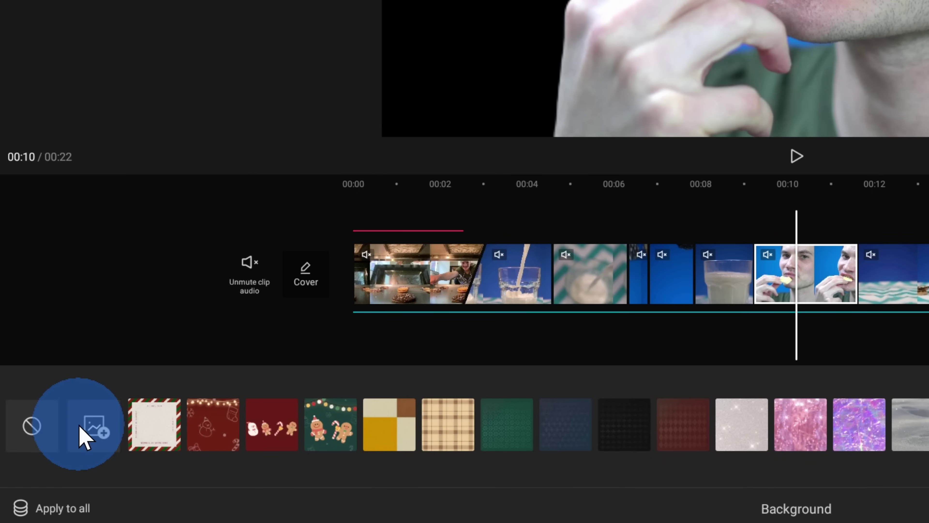
pyautogui.click(98, 432)
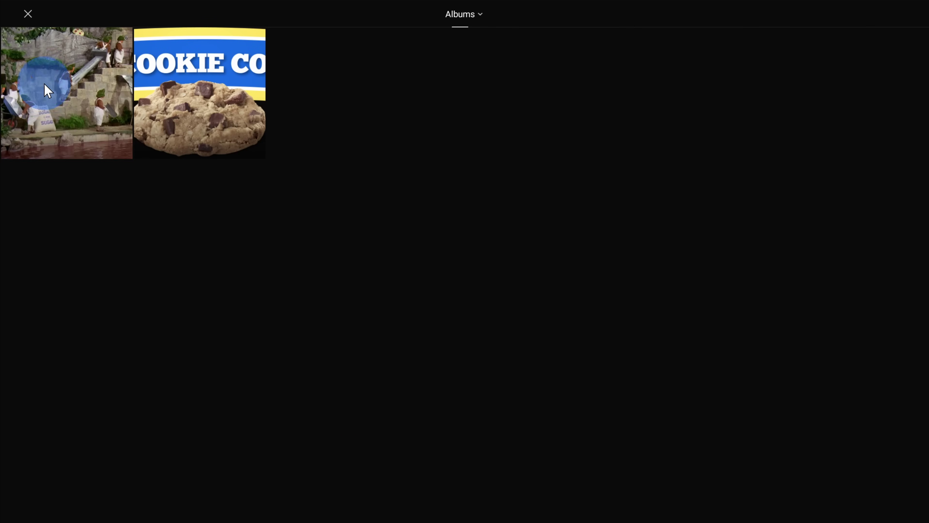
pyautogui.click(75, 44)
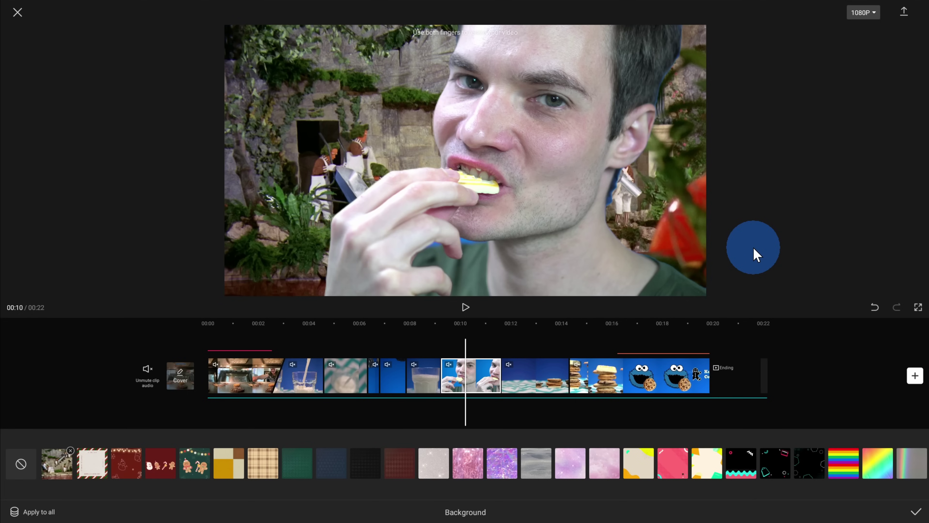
# - Enhance the man's face in the cookie-biting clip with Retouch at a little over half strength and Slim Nose at about 34
pyautogui.click(476, 381)
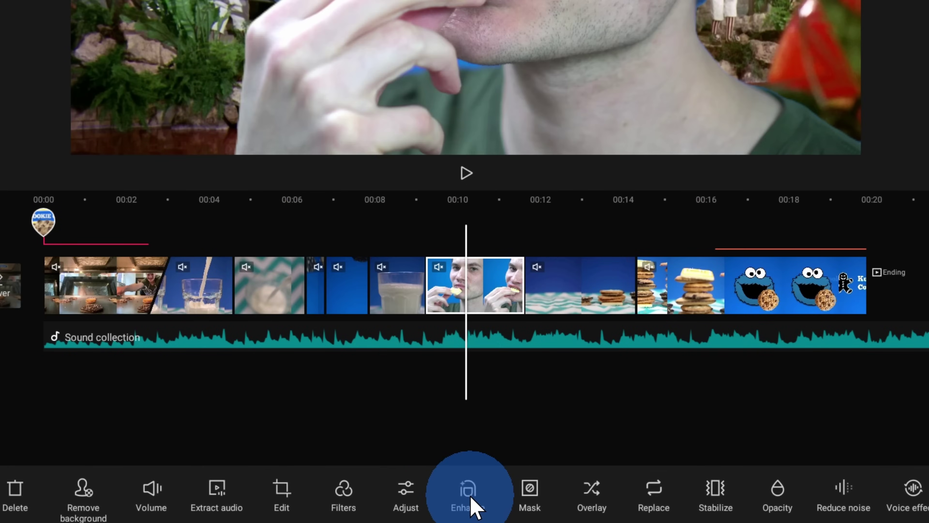
pyautogui.click(465, 503)
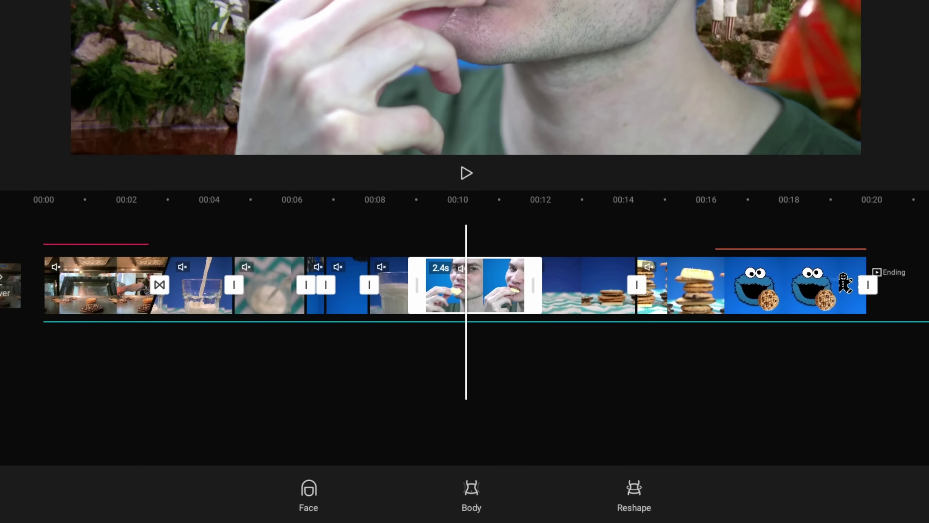
pyautogui.click(314, 497)
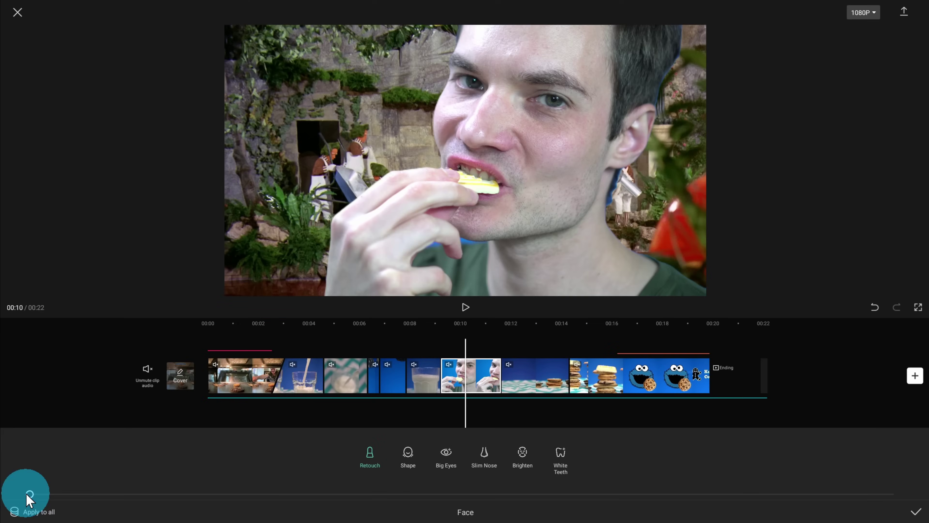
pyautogui.moveTo(25, 494)
pyautogui.mouseDown()
pyautogui.moveTo(558, 485)
pyautogui.moveTo(442, 487)
pyautogui.moveTo(536, 490)
pyautogui.mouseUp()
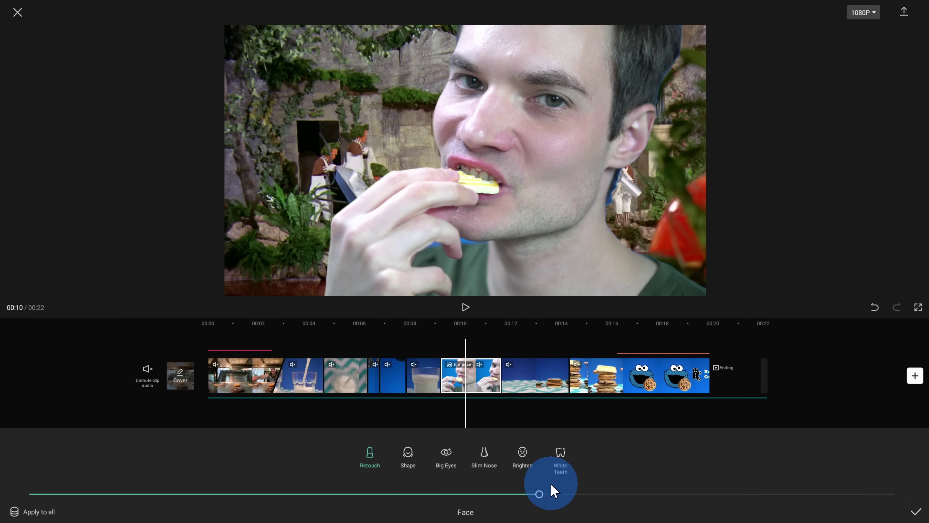
pyautogui.click(404, 456)
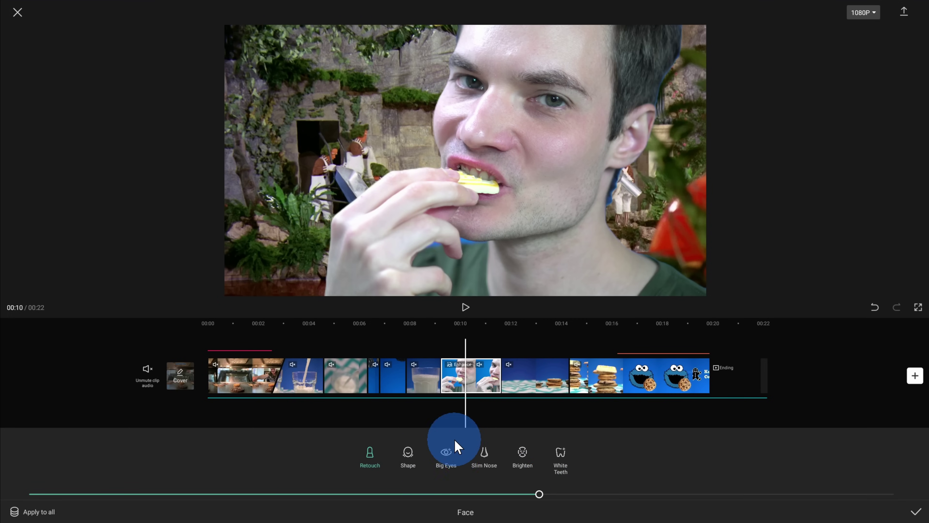
pyautogui.click(482, 458)
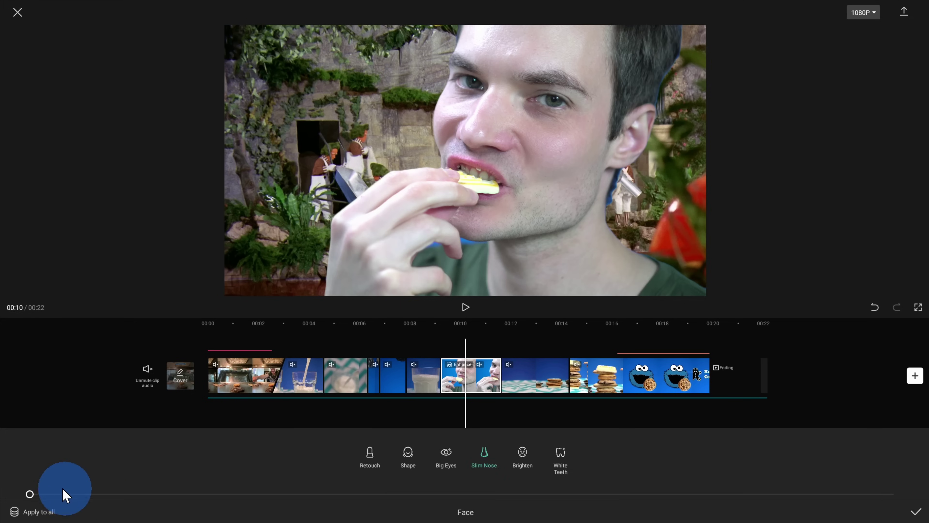
pyautogui.moveTo(30, 494); pyautogui.dragTo(317, 489)
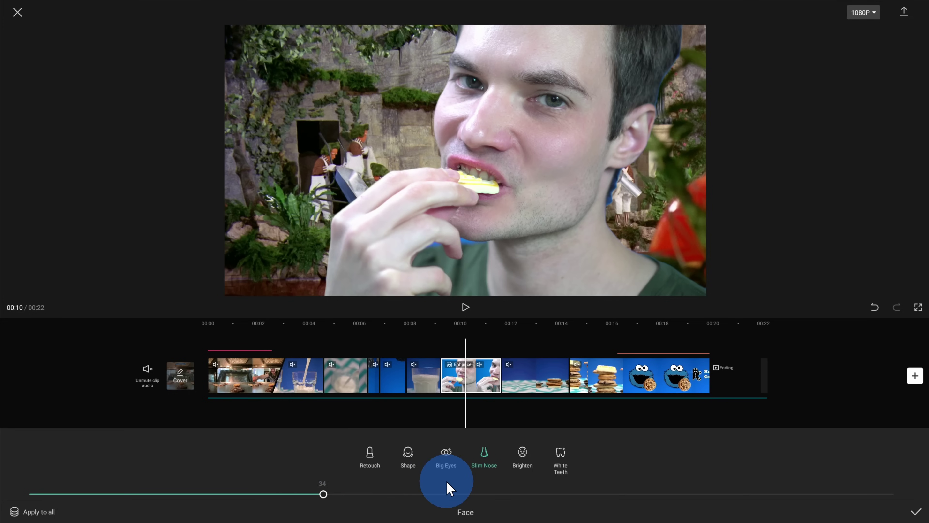
# - Set the face enhancement's Brighten to 74 and White Teeth to roughly four fifths strength, and apply the changes
pyautogui.click(523, 459)
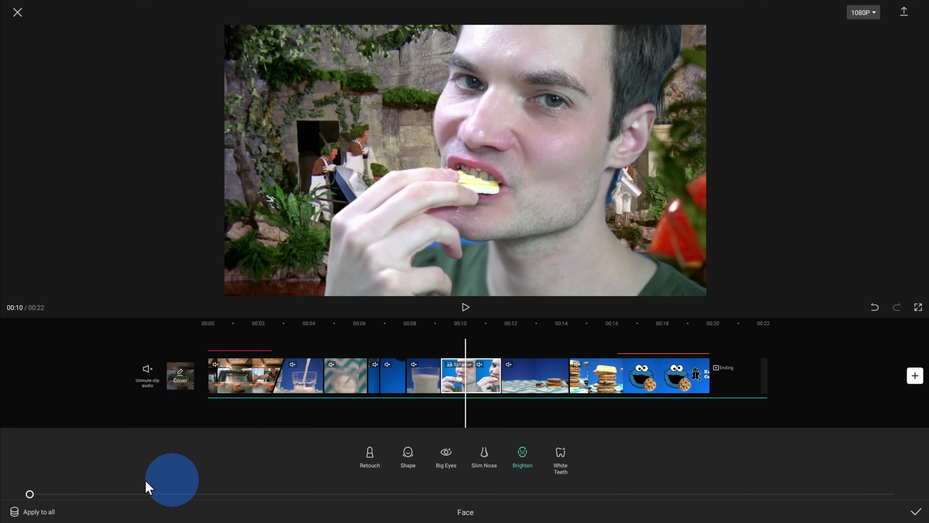
pyautogui.moveTo(32, 496); pyautogui.dragTo(668, 491)
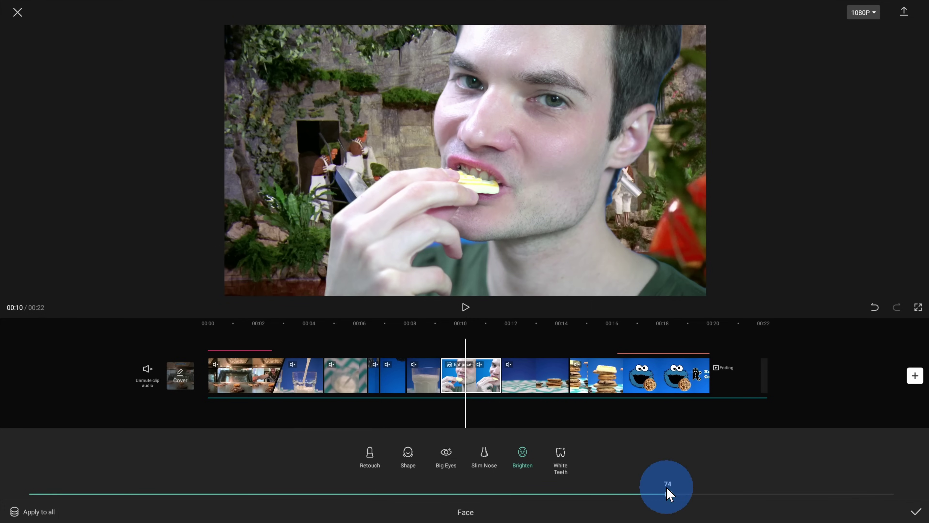
pyautogui.click(561, 460)
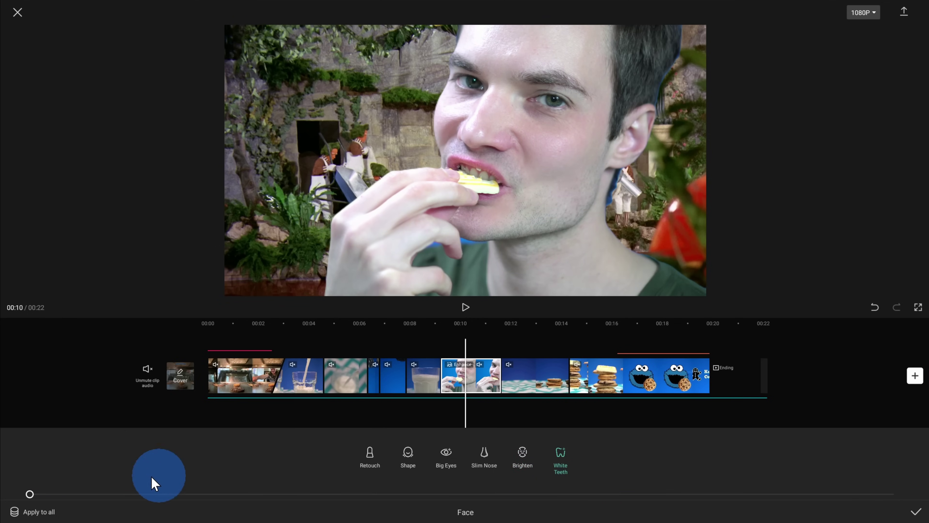
pyautogui.moveTo(32, 498); pyautogui.dragTo(705, 466)
pyautogui.moveTo(541, 125); pyautogui.dragTo(726, 497)
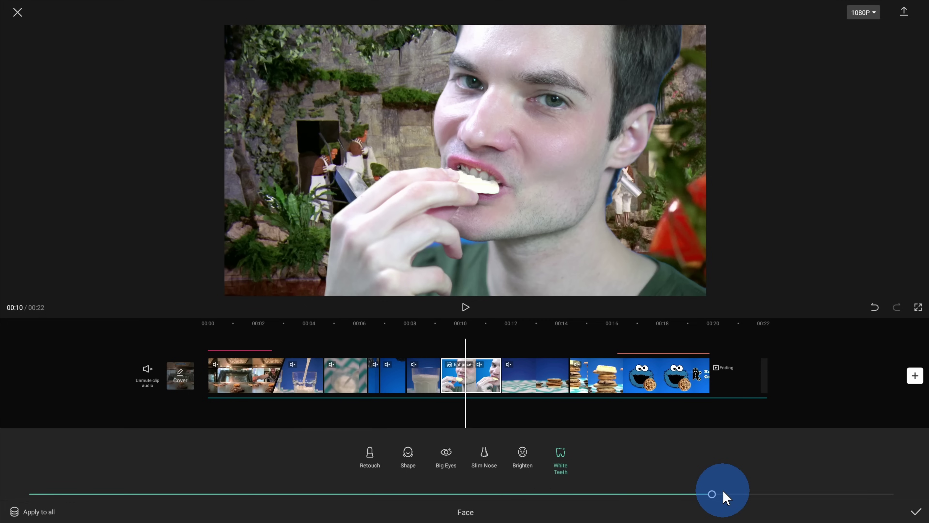
pyautogui.moveTo(726, 498); pyautogui.dragTo(908, 507)
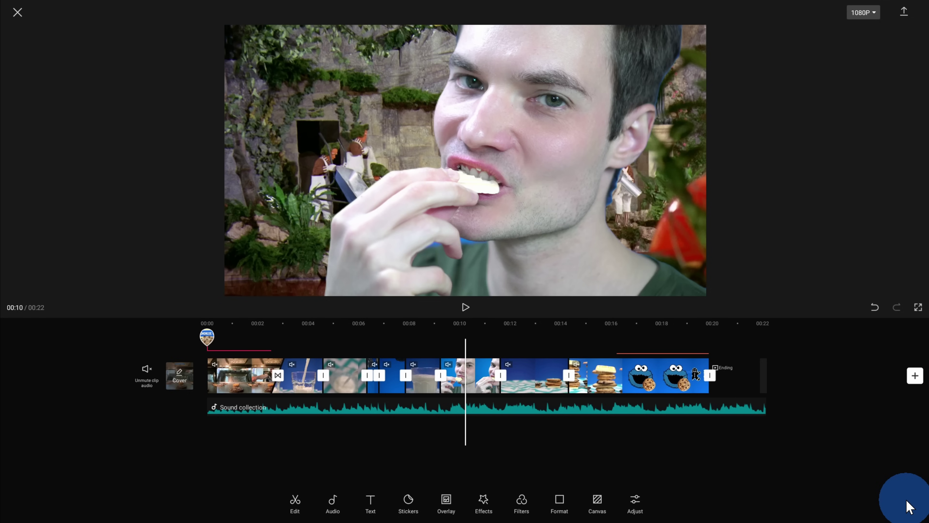
# - Add a keyframe near the start of the cookie-biting clip, at 00:09
pyautogui.click(480, 374)
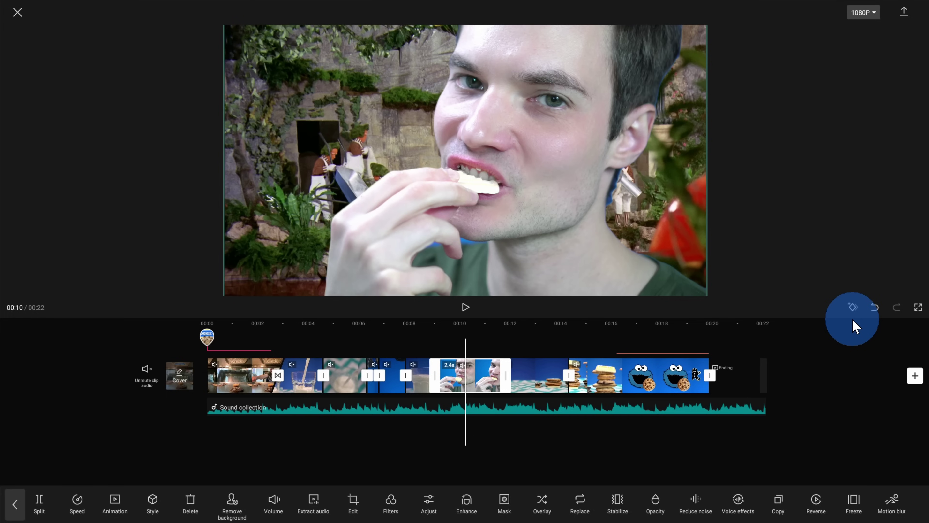
pyautogui.moveTo(532, 345); pyautogui.dragTo(564, 354)
pyautogui.click(498, 371)
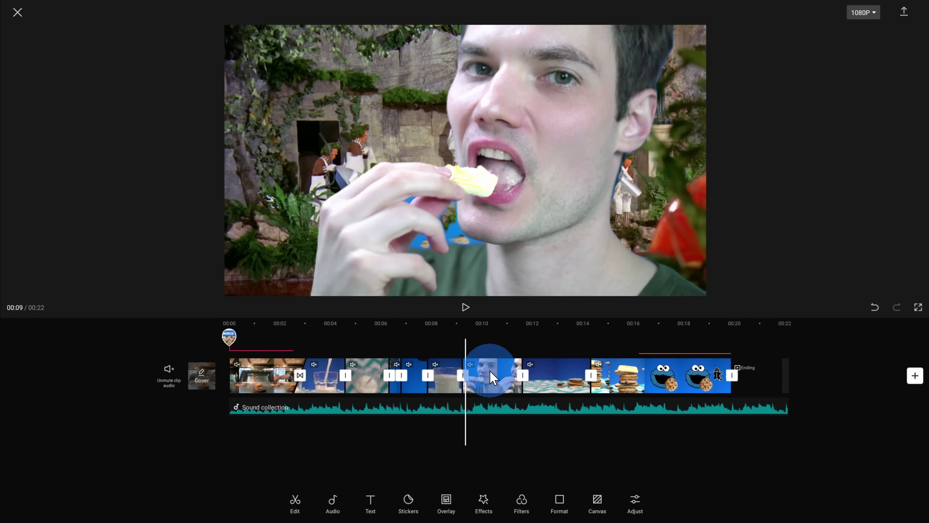
pyautogui.click(852, 307)
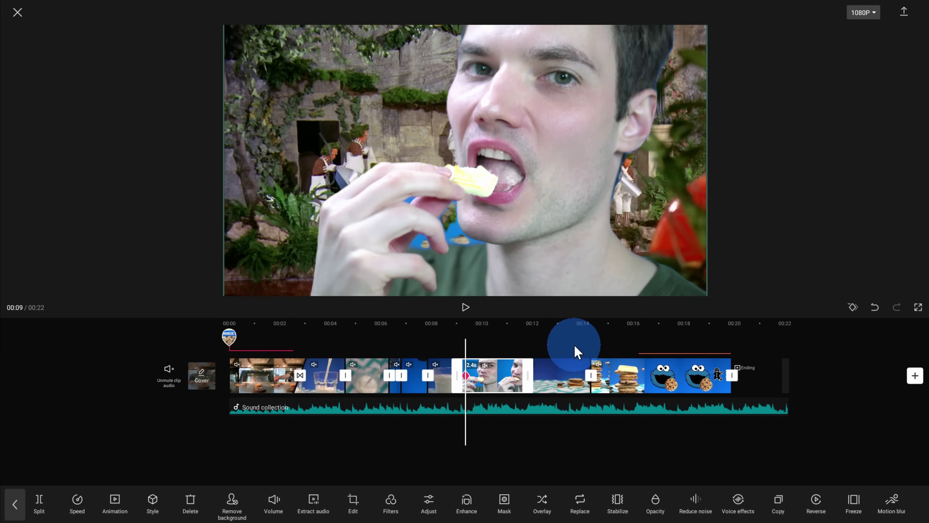
# - Add a second keyframe near the end of the cookie-biting clip, at 00:11, and enlarge the man slightly there
pyautogui.scroll(2, 494, 395)
pyautogui.scroll(3, 492, 395)
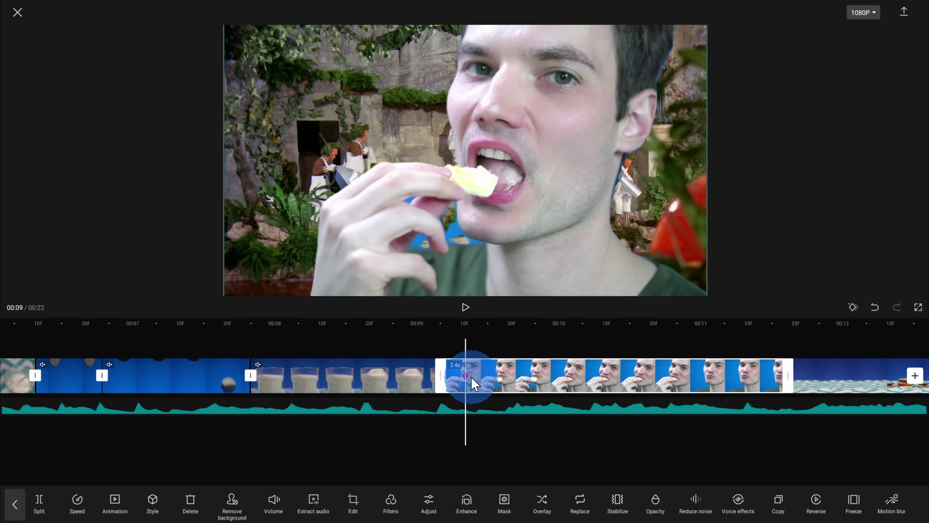
pyautogui.moveTo(751, 342); pyautogui.dragTo(461, 369)
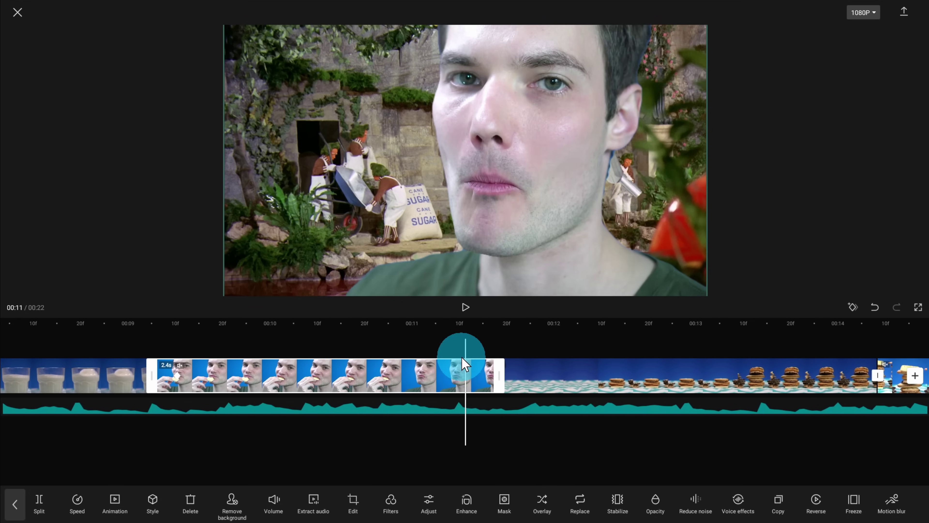
pyautogui.click(852, 309)
pyautogui.moveTo(417, 352); pyautogui.dragTo(672, 350)
pyautogui.click(693, 383)
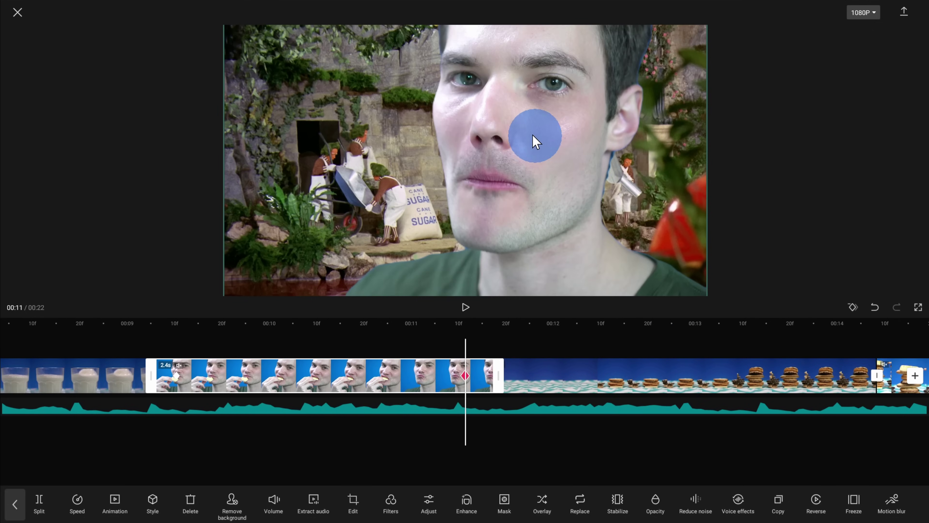
pyautogui.click(530, 135)
pyautogui.click(402, 383)
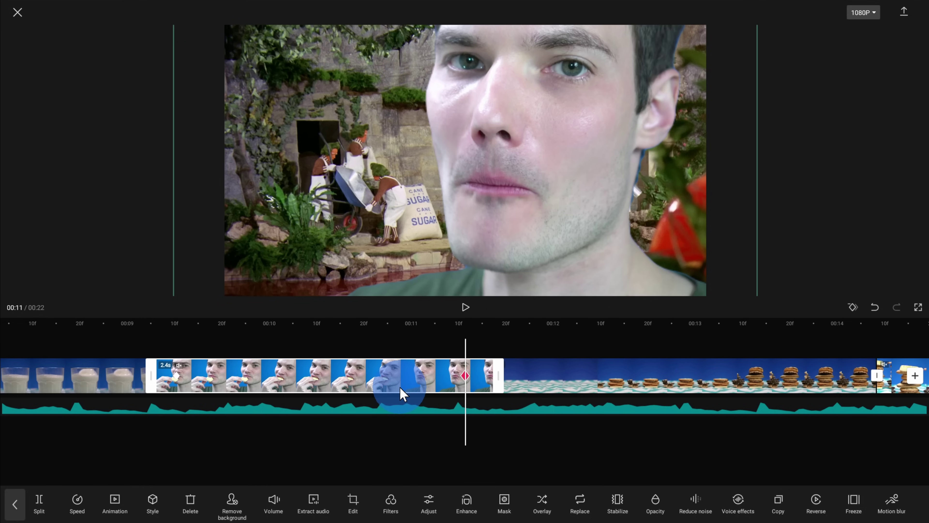
# - Play back the cookie-biting clip to check the zoom between its two keyframes
pyautogui.moveTo(477, 332); pyautogui.dragTo(799, 357)
pyautogui.press('space')
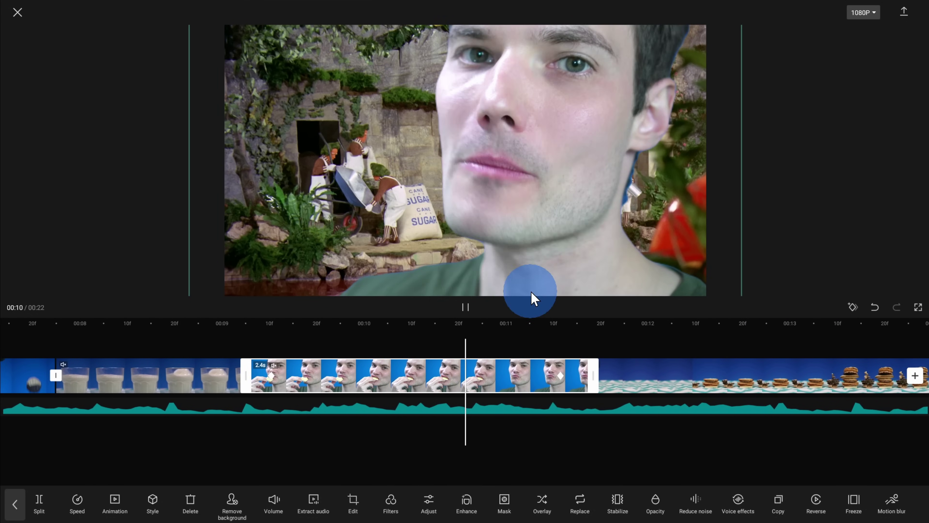
pyautogui.click(490, 380)
pyautogui.moveTo(490, 381); pyautogui.dragTo(732, 326)
pyautogui.click(373, 374)
pyautogui.click(344, 375)
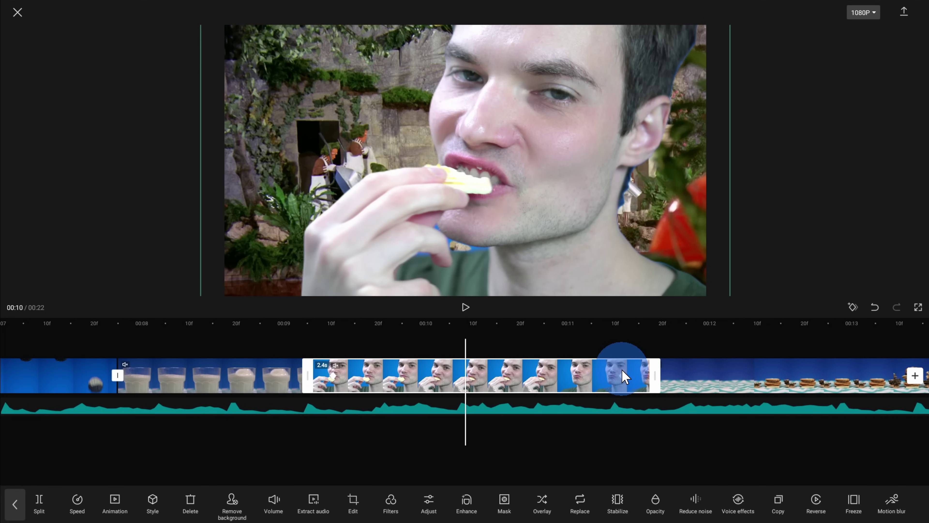
pyautogui.moveTo(623, 375); pyautogui.dragTo(519, 385)
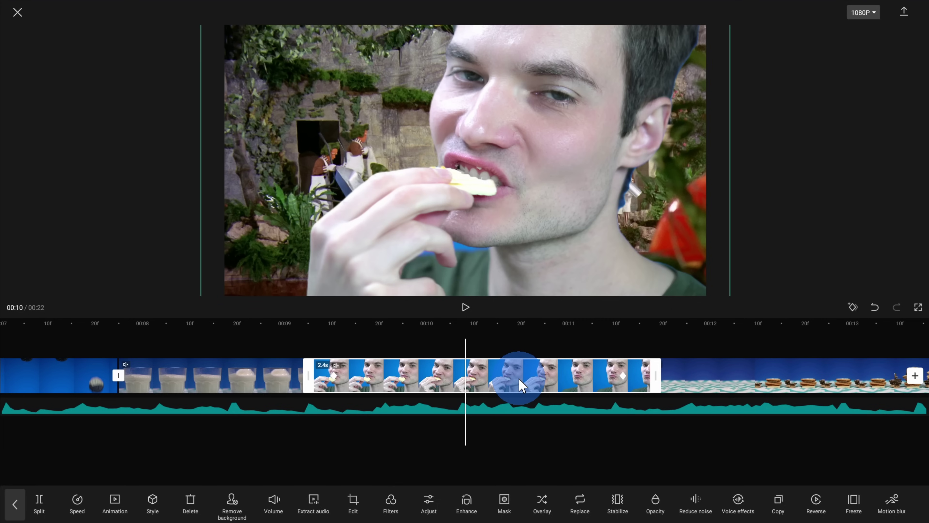
pyautogui.moveTo(520, 384); pyautogui.dragTo(351, 377)
# - Apply the Ease In 1 graph between the two keyframes of the cookie-biting clip
pyautogui.click(123, 504)
pyautogui.moveTo(124, 507); pyautogui.dragTo(889, 507)
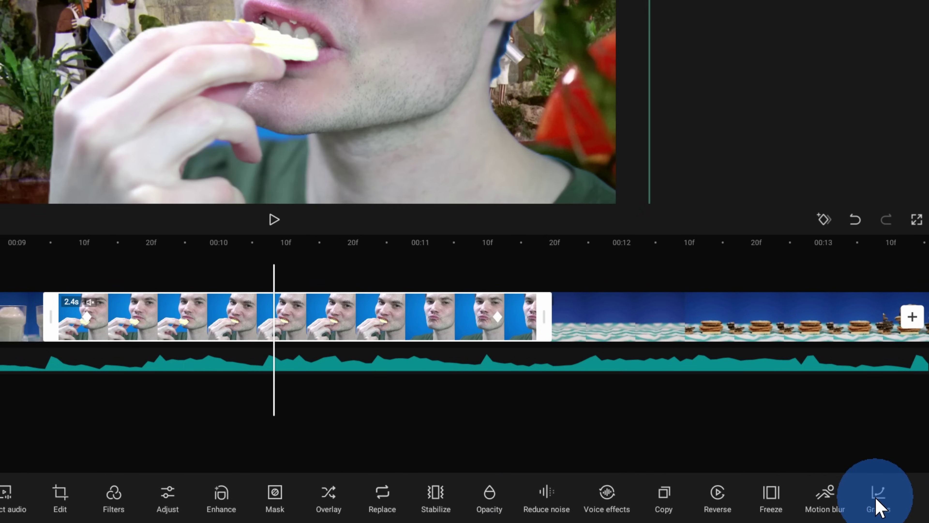
pyautogui.click(880, 504)
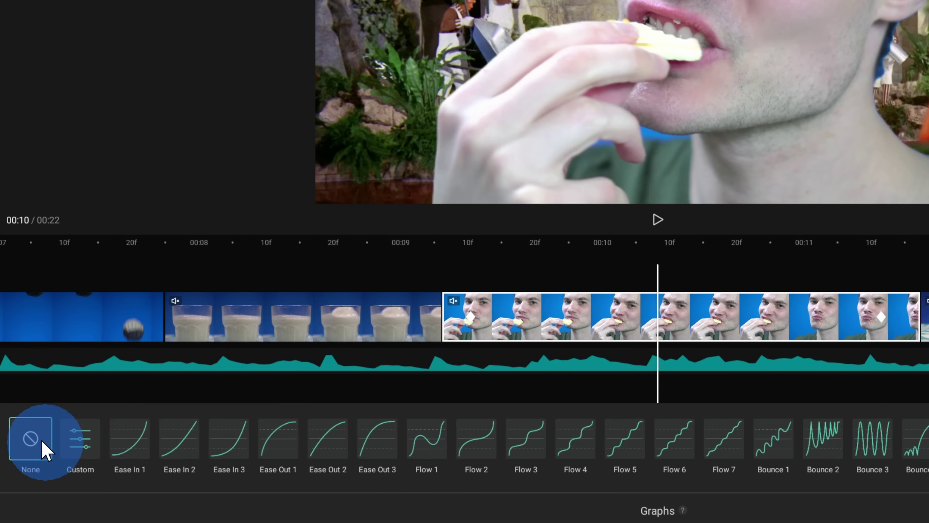
pyautogui.click(36, 457)
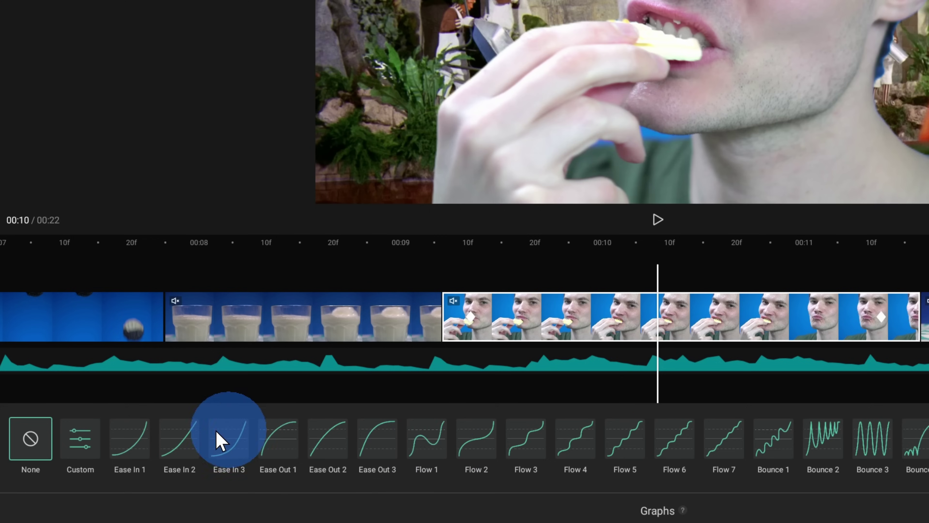
pyautogui.click(136, 447)
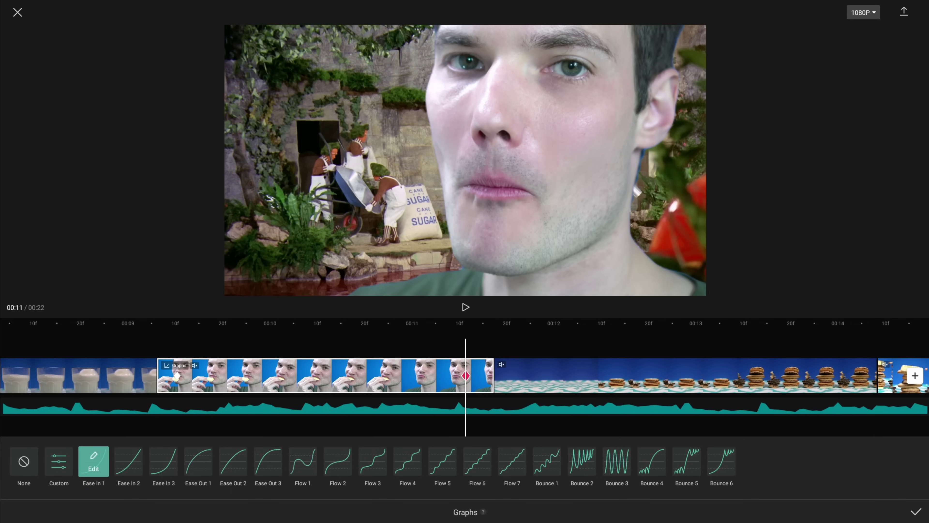
pyautogui.moveTo(326, 338); pyautogui.dragTo(849, 351)
pyautogui.moveTo(435, 353); pyautogui.dragTo(839, 357)
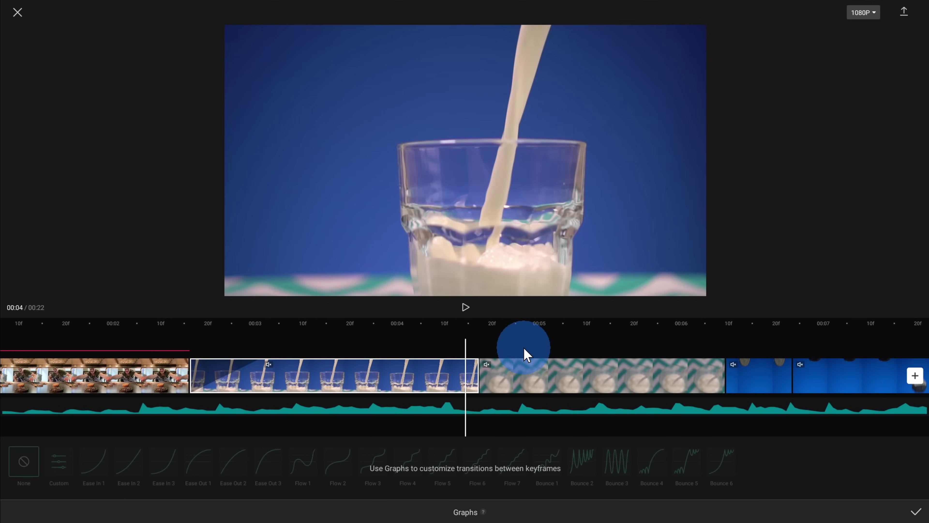
pyautogui.moveTo(527, 353); pyautogui.dragTo(556, 359)
pyautogui.moveTo(494, 357); pyautogui.dragTo(764, 357)
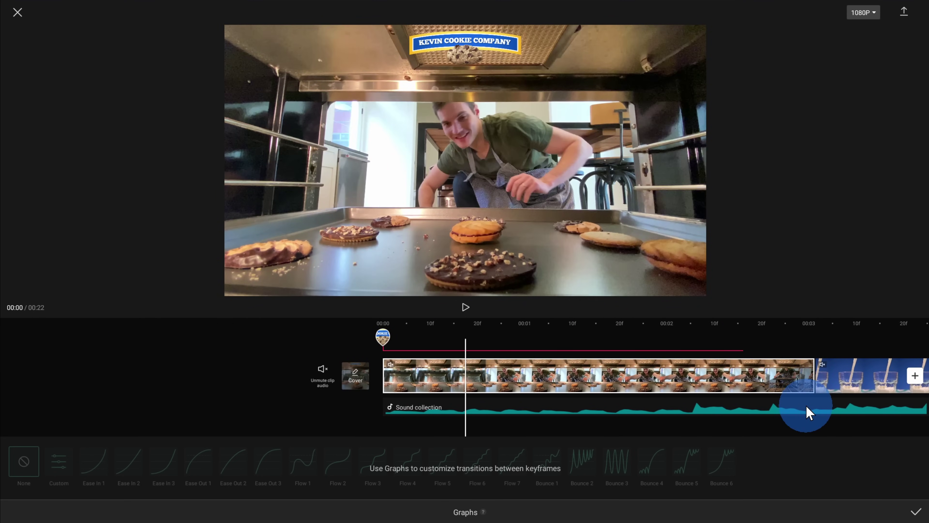
pyautogui.click(916, 512)
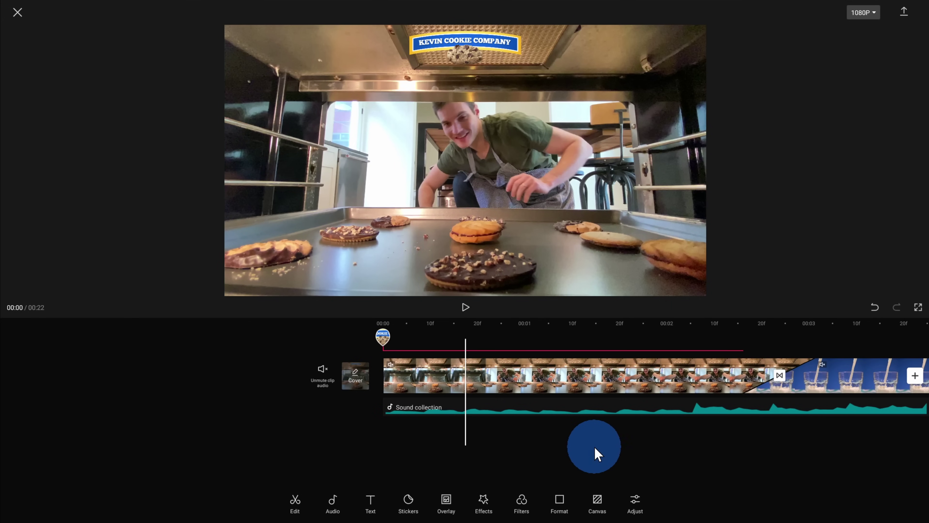
# - Add the Shape Trails 2 body effect from the Hands category to the opening oven clip at 00:01
pyautogui.moveTo(693, 446); pyautogui.dragTo(590, 442)
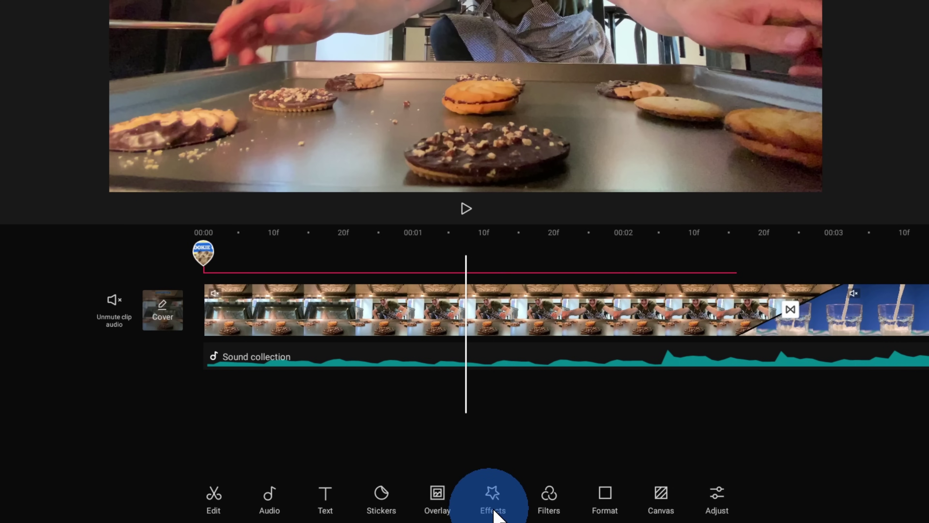
pyautogui.click(492, 507)
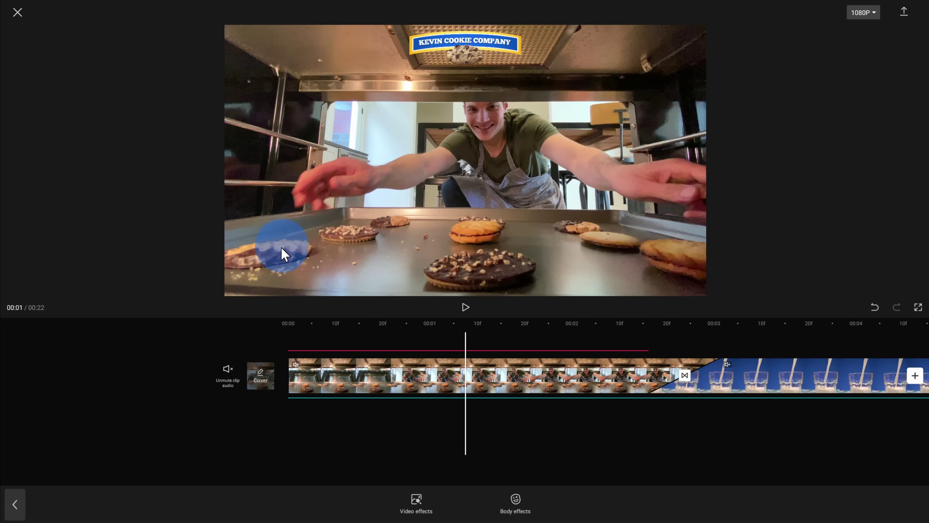
pyautogui.click(513, 502)
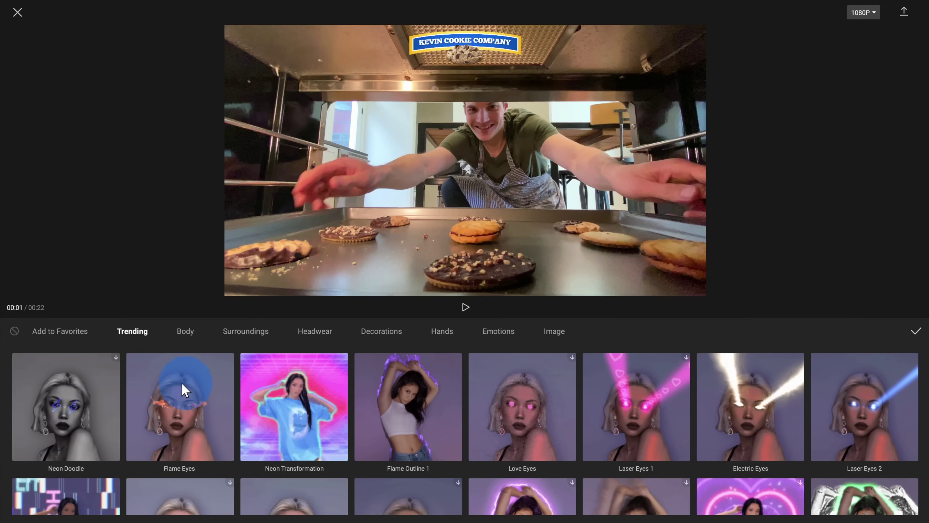
pyautogui.scroll(-1, 166, 403)
pyautogui.scroll(-5, 172, 402)
pyautogui.scroll(6, 177, 366)
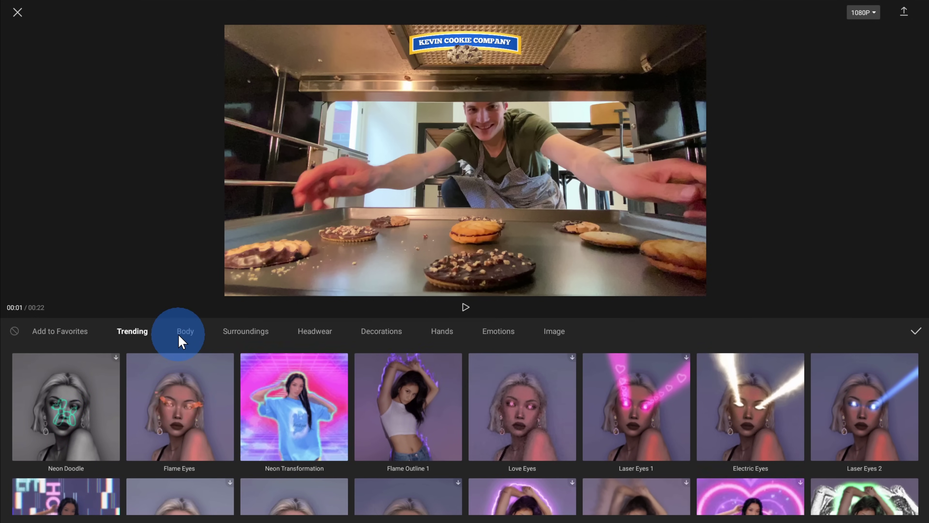
pyautogui.click(437, 333)
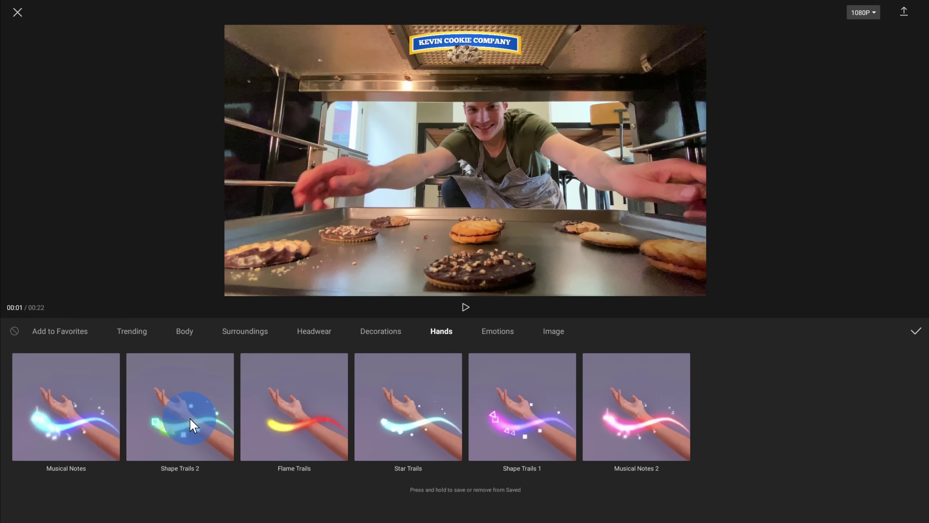
pyautogui.click(188, 418)
pyautogui.press('XF86AudioMute')
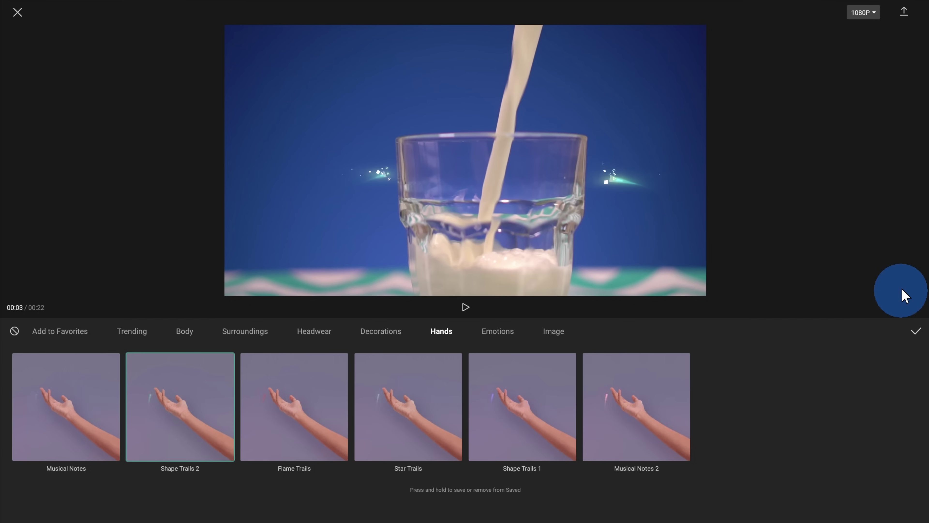
pyautogui.click(916, 330)
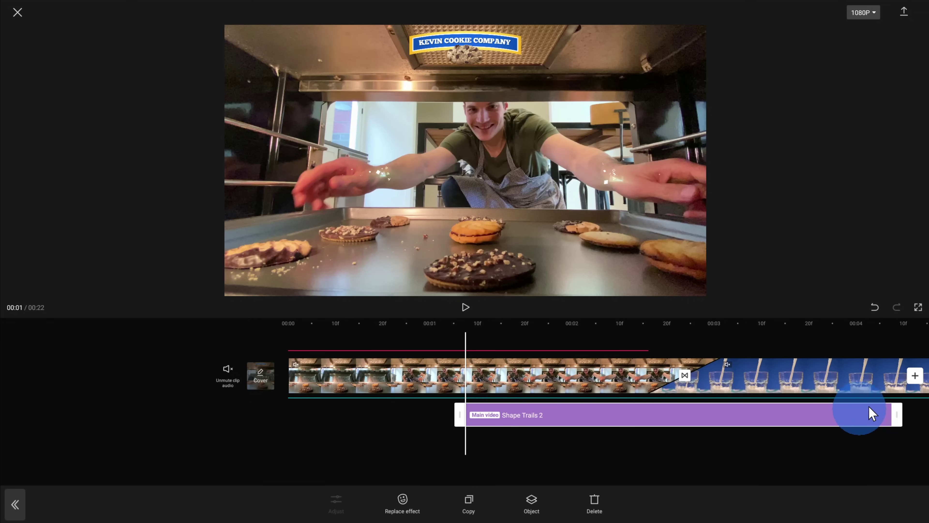
# - Trim the Shape Trails 2 effect on the oven clip so it ends where the first transition begins, and play it back
pyautogui.moveTo(850, 425); pyautogui.dragTo(475, 416)
pyautogui.moveTo(540, 419); pyautogui.dragTo(645, 427)
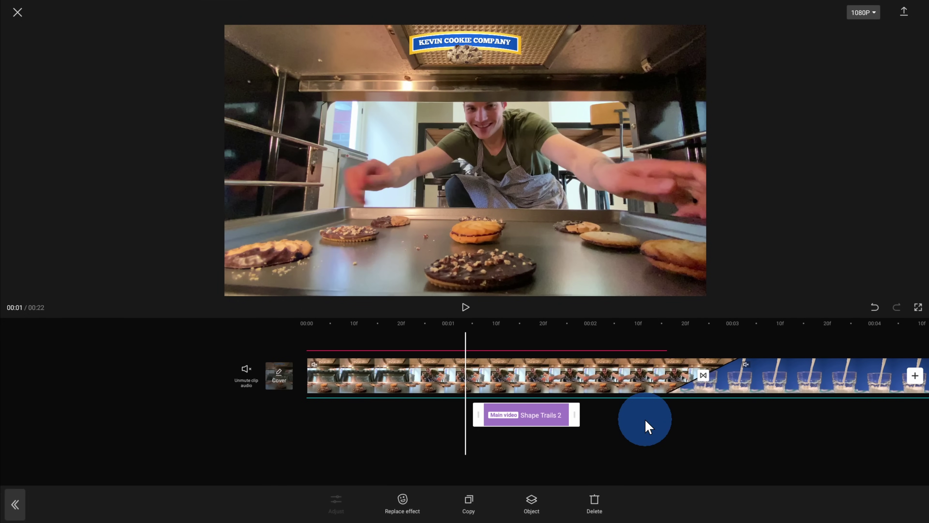
pyautogui.click(464, 309)
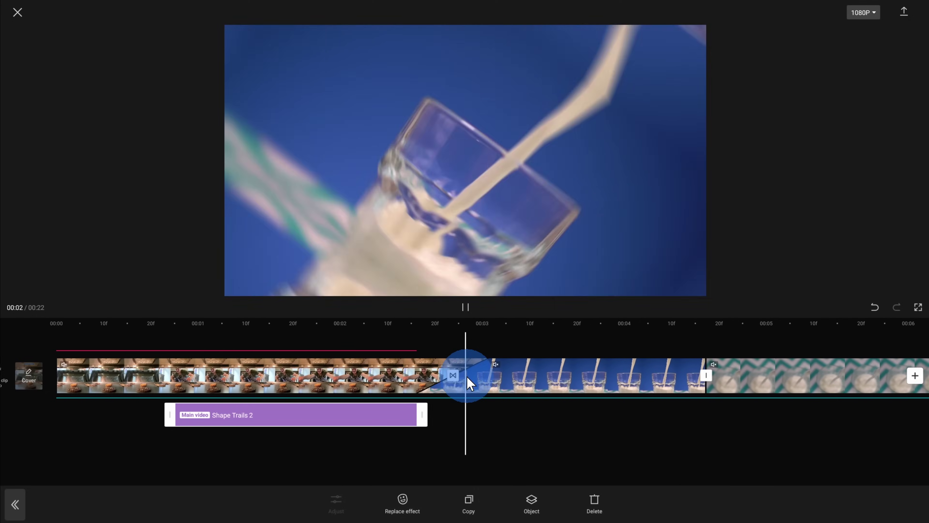
pyautogui.click(470, 382)
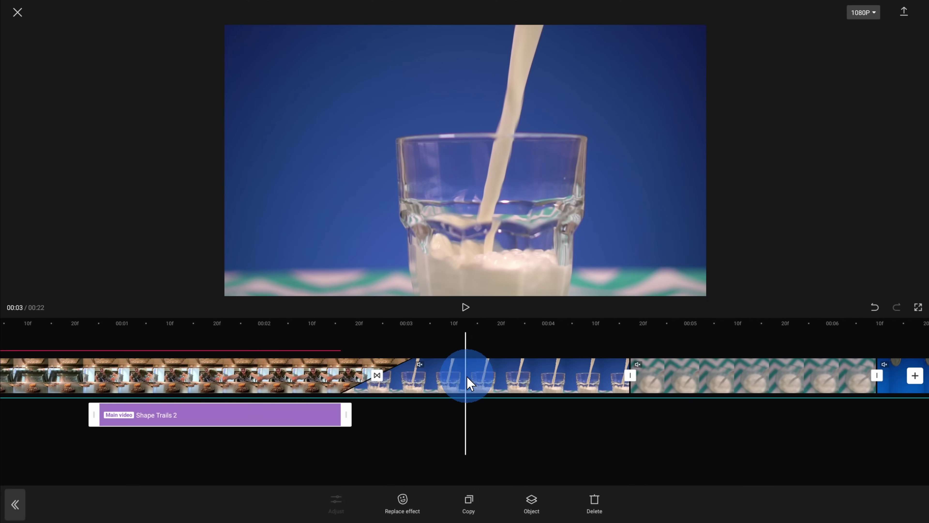
pyautogui.click(450, 441)
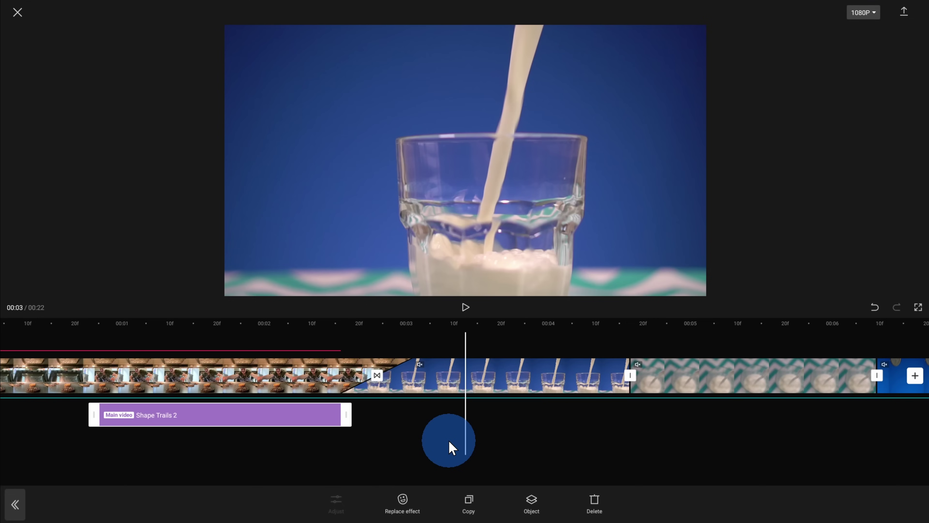
pyautogui.click(479, 435)
# - Delete the CapCut ending clip from the end of the timeline
pyautogui.scroll(-5, 482, 434)
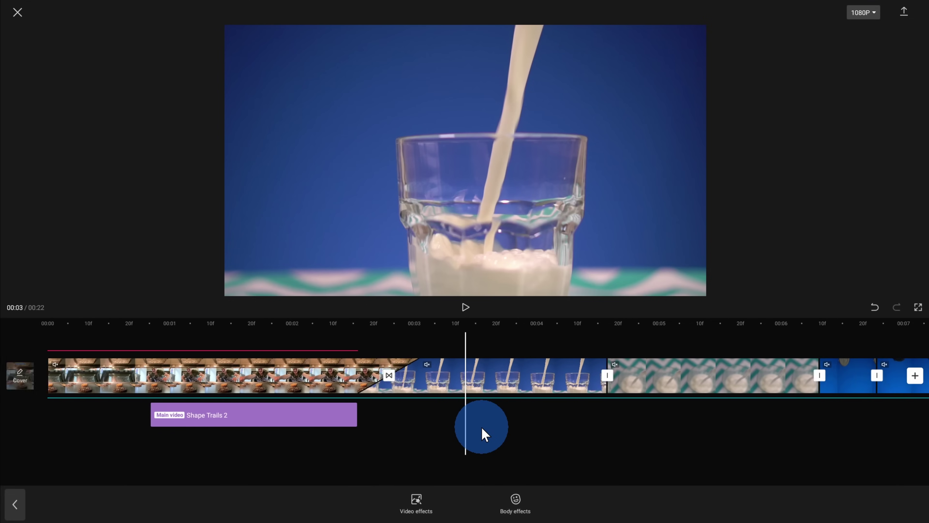
pyautogui.scroll(-5, 483, 435)
pyautogui.moveTo(775, 407); pyautogui.dragTo(636, 422)
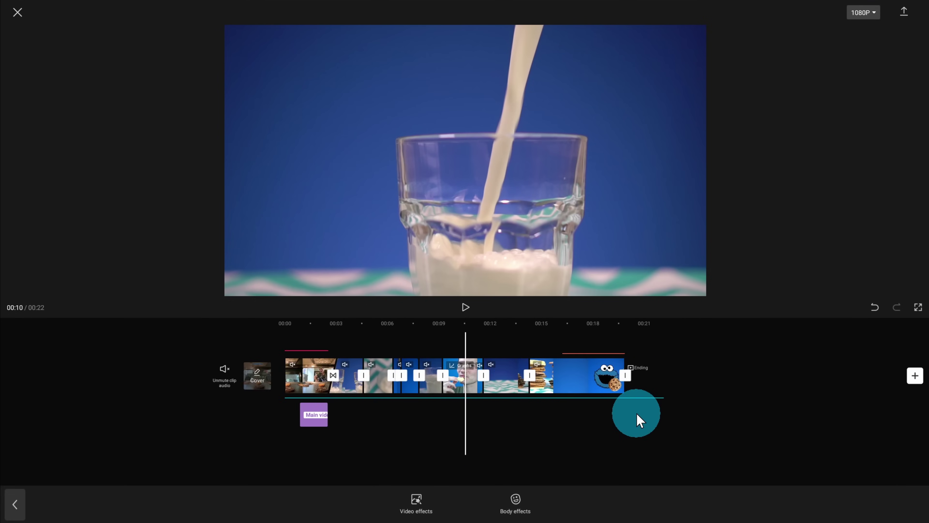
pyautogui.moveTo(706, 411); pyautogui.dragTo(533, 426)
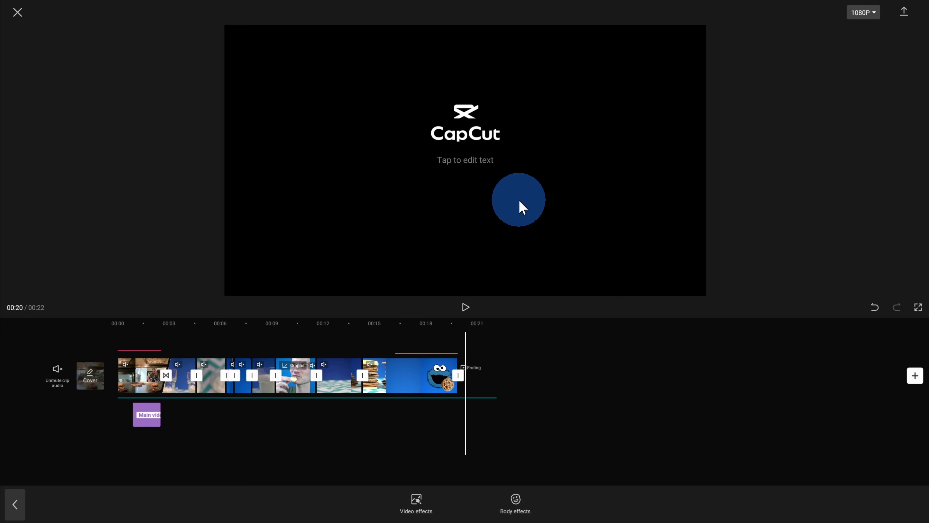
pyautogui.click(475, 380)
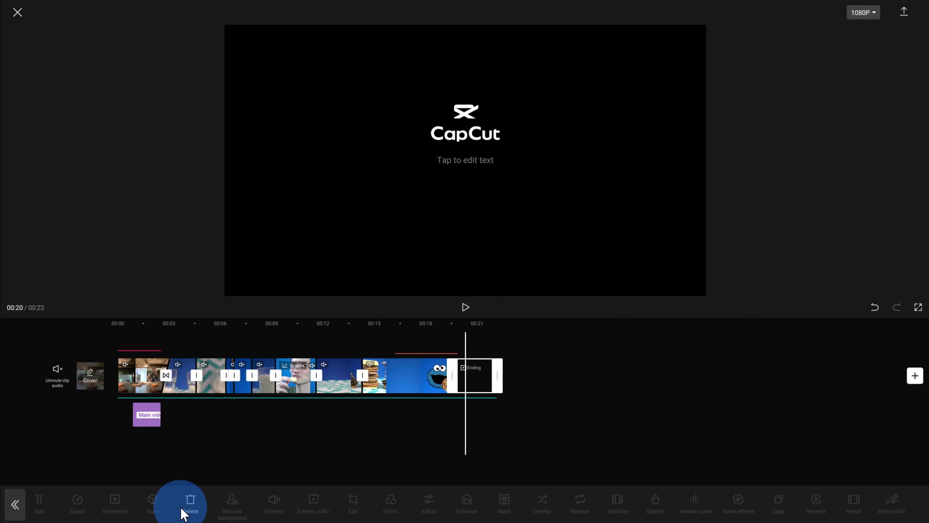
pyautogui.click(191, 505)
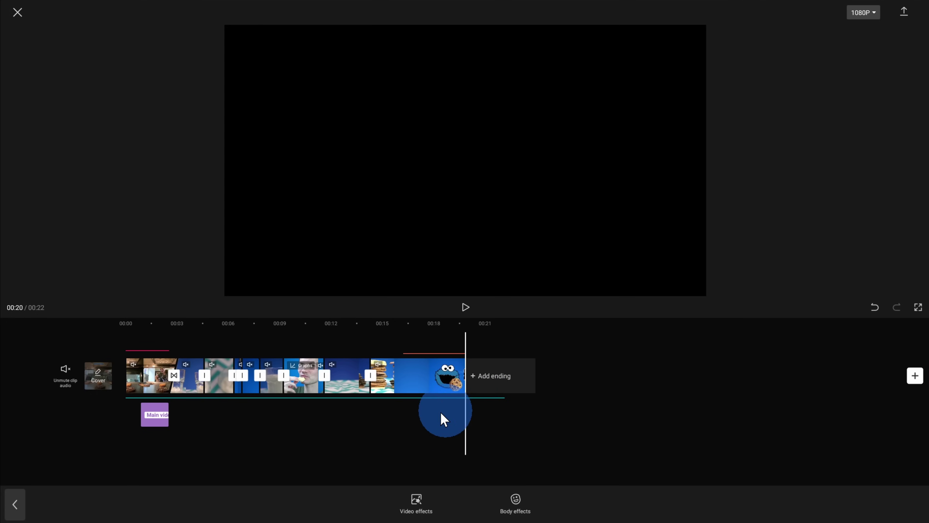
# - Close the cookie project and turn off the default ending in the app settings
pyautogui.click(17, 13)
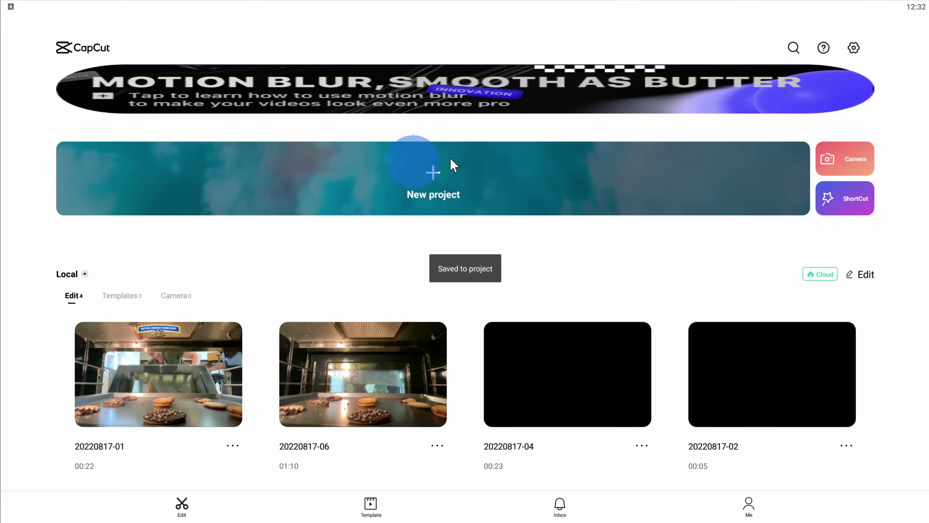
pyautogui.click(854, 47)
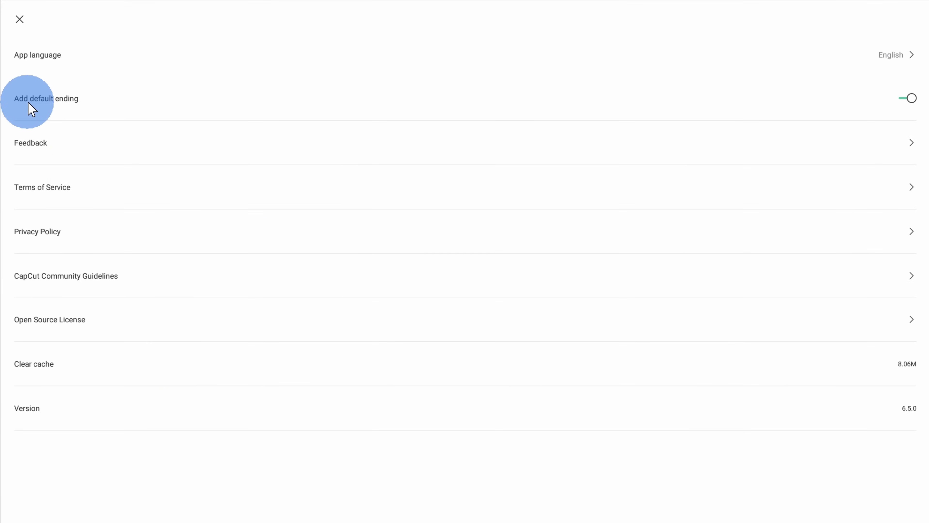
pyautogui.click(911, 98)
pyautogui.click(465, 287)
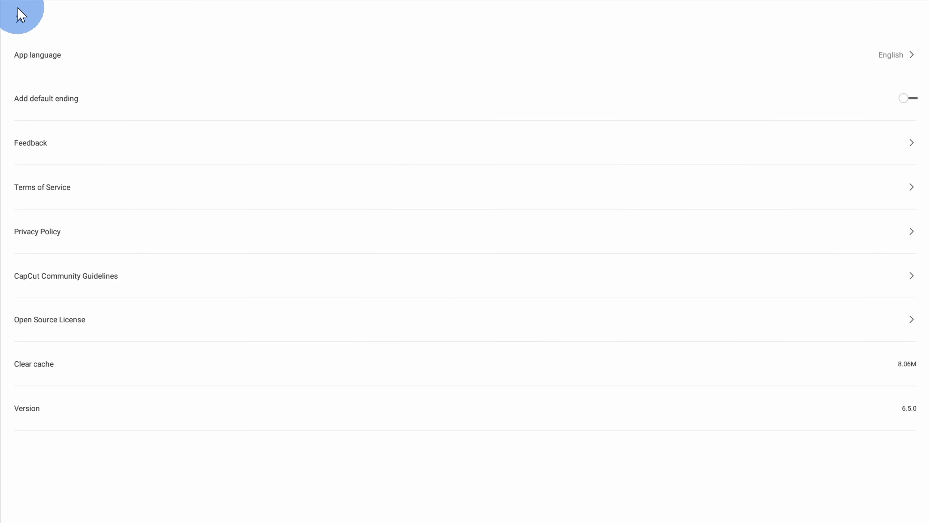
pyautogui.click(20, 19)
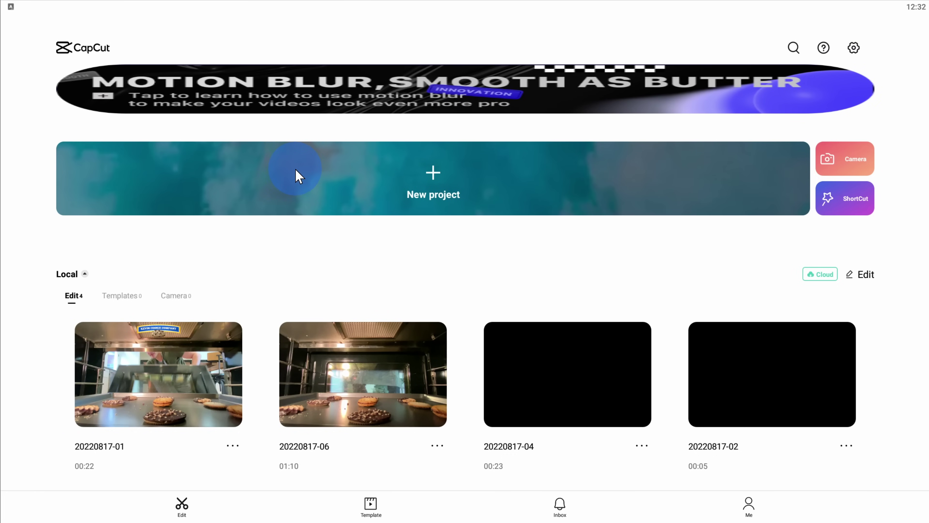
pyautogui.click(203, 386)
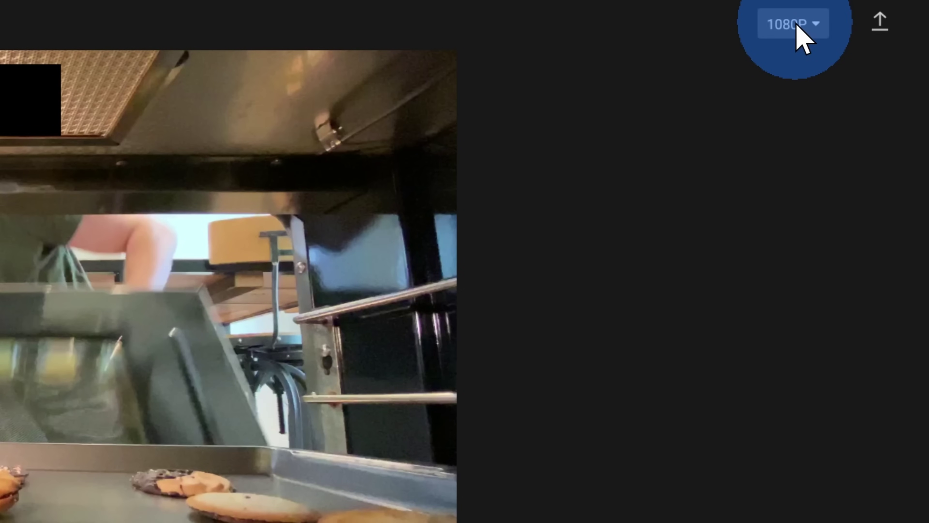
pyautogui.click(798, 23)
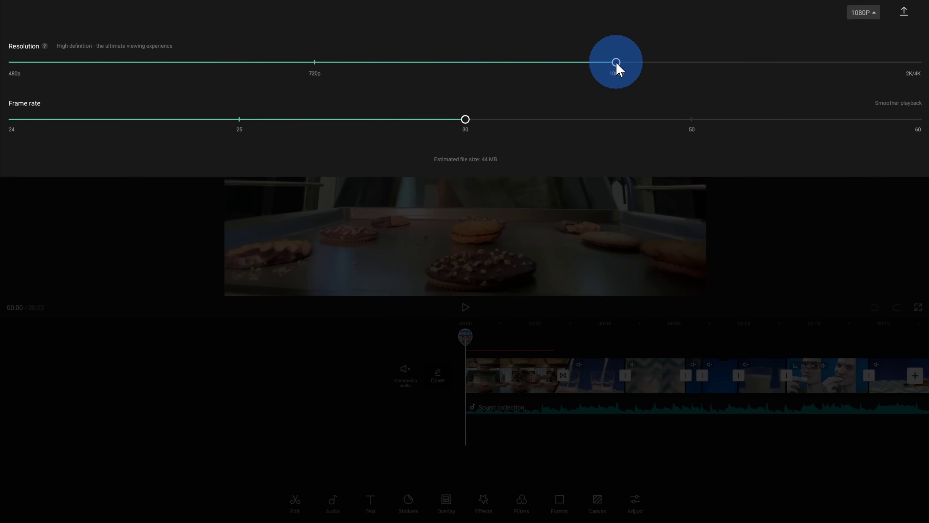
pyautogui.moveTo(617, 63); pyautogui.dragTo(920, 64)
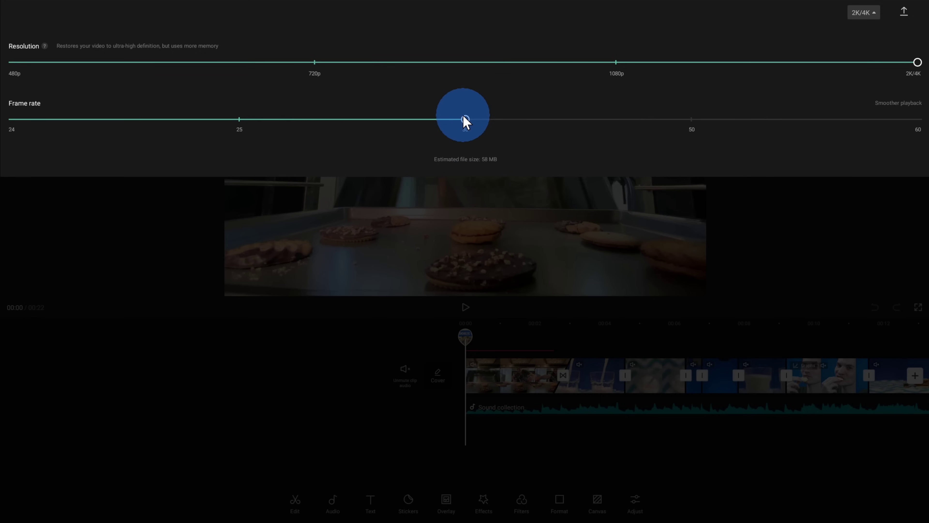
pyautogui.click(877, 13)
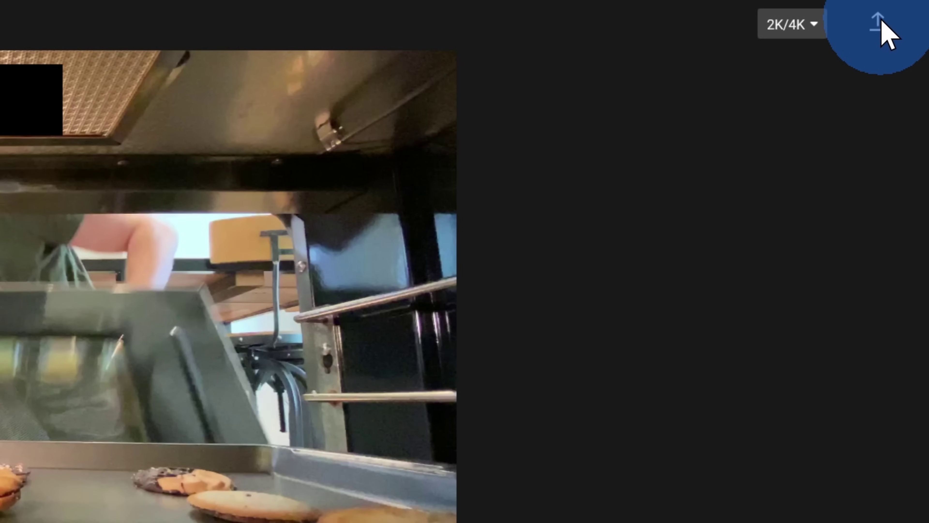
pyautogui.click(881, 21)
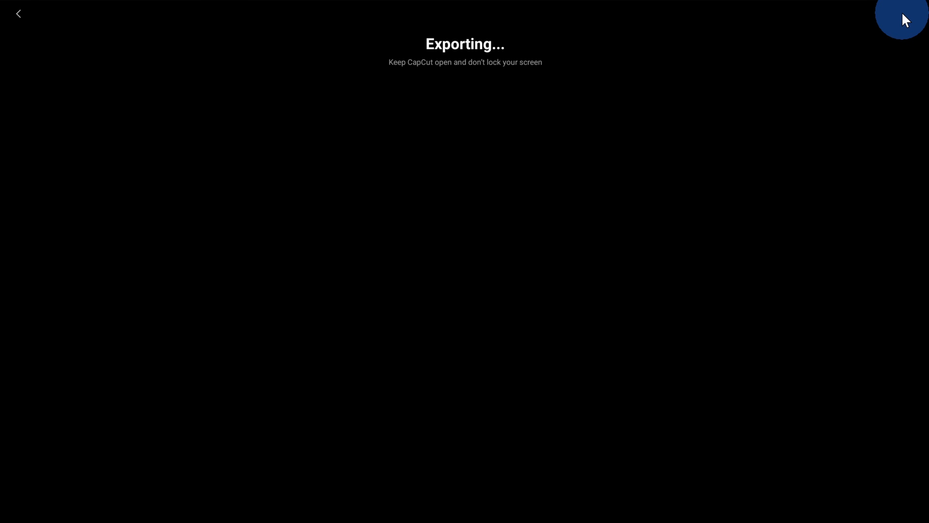